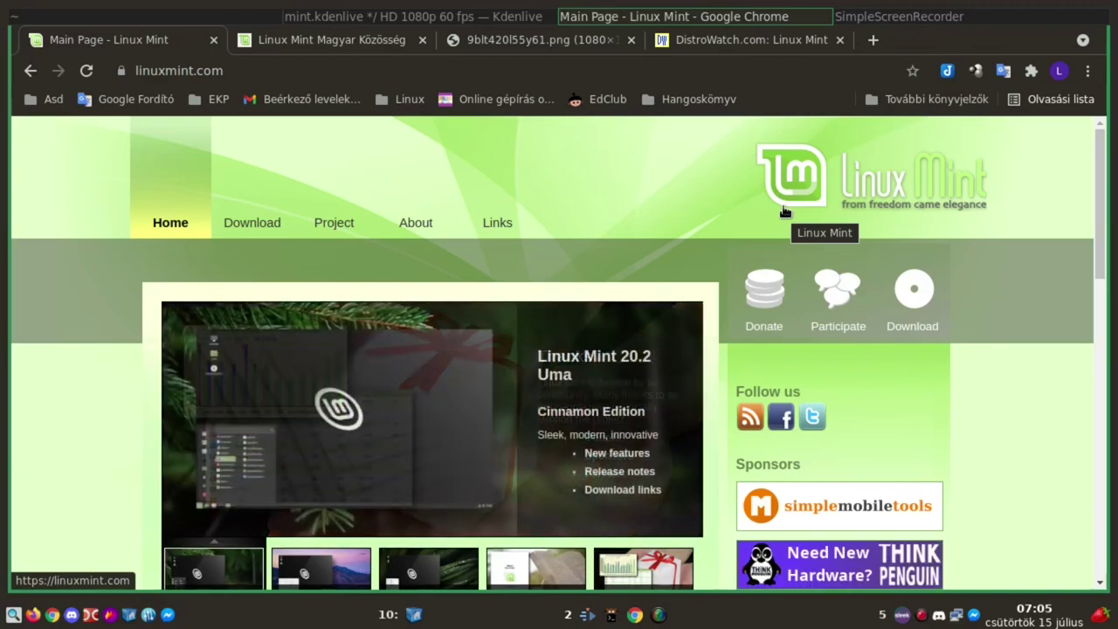
# Bring up the Linux Mint Magyar Közösség homepage at linuxmint.hu in Chrome
pyautogui.click(346, 46)
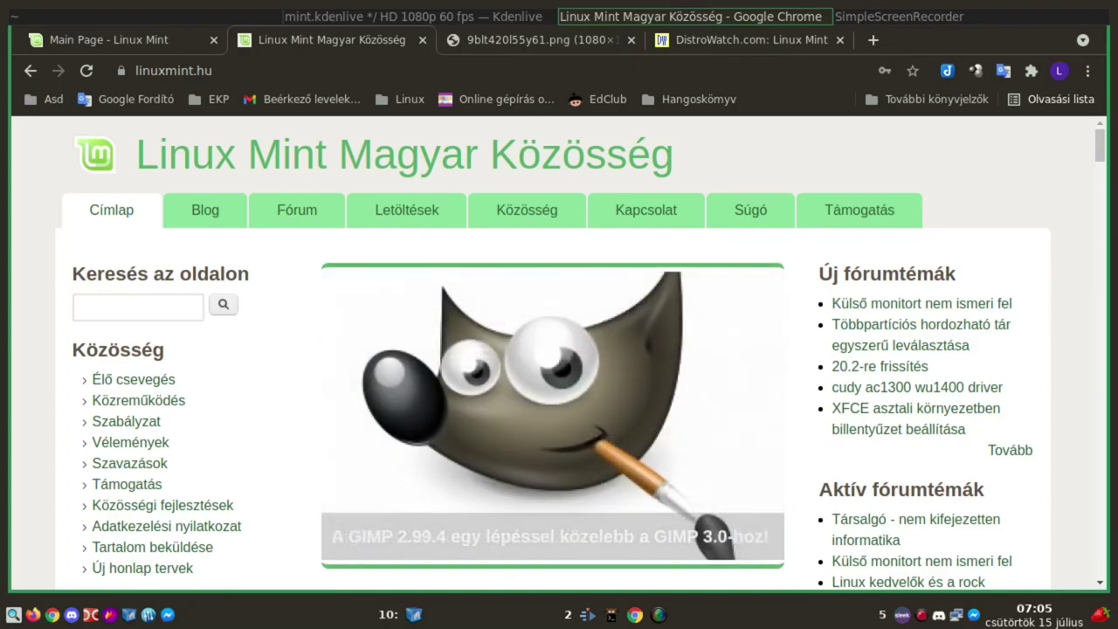
# Show the 9blt420l55y61.png Google Trends ranking image, where Linux Mint ranks 5th, and scroll it slightly
pyautogui.click(463, 41)
pyautogui.scroll(-1, 512, 316)
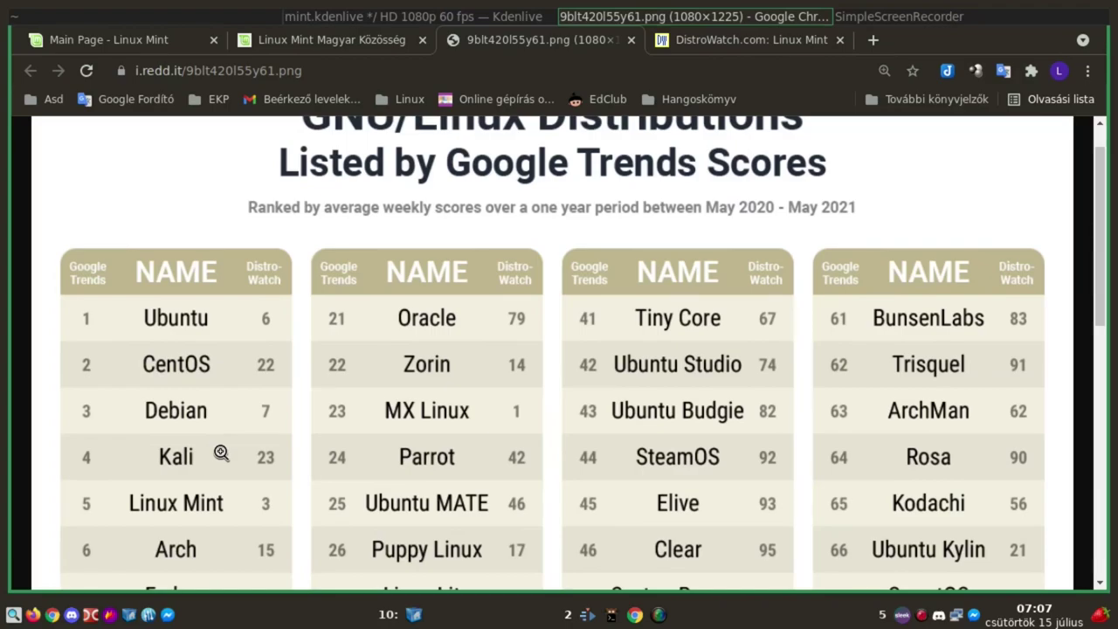
# Read the ranking down to Fedora and Red Hat, then return to DistroWatch's Linux Mint page
pyautogui.scroll(-2, 221, 452)
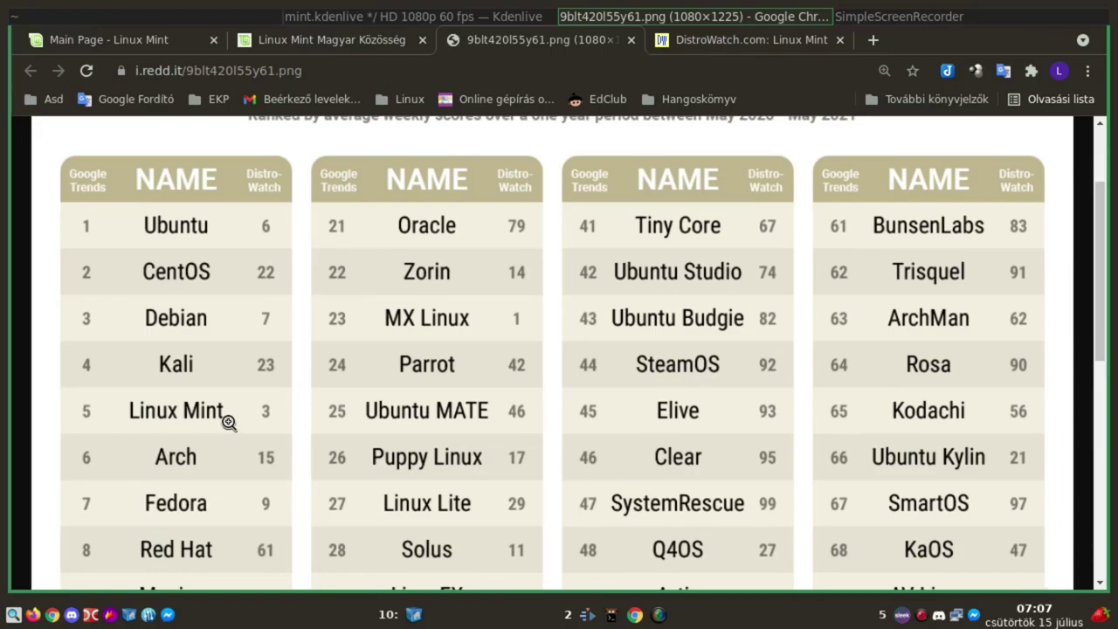
pyautogui.click(764, 45)
# Scroll up to DistroWatch's Linux Mint header, info list and screenshot
pyautogui.scroll(5, 480, 459)
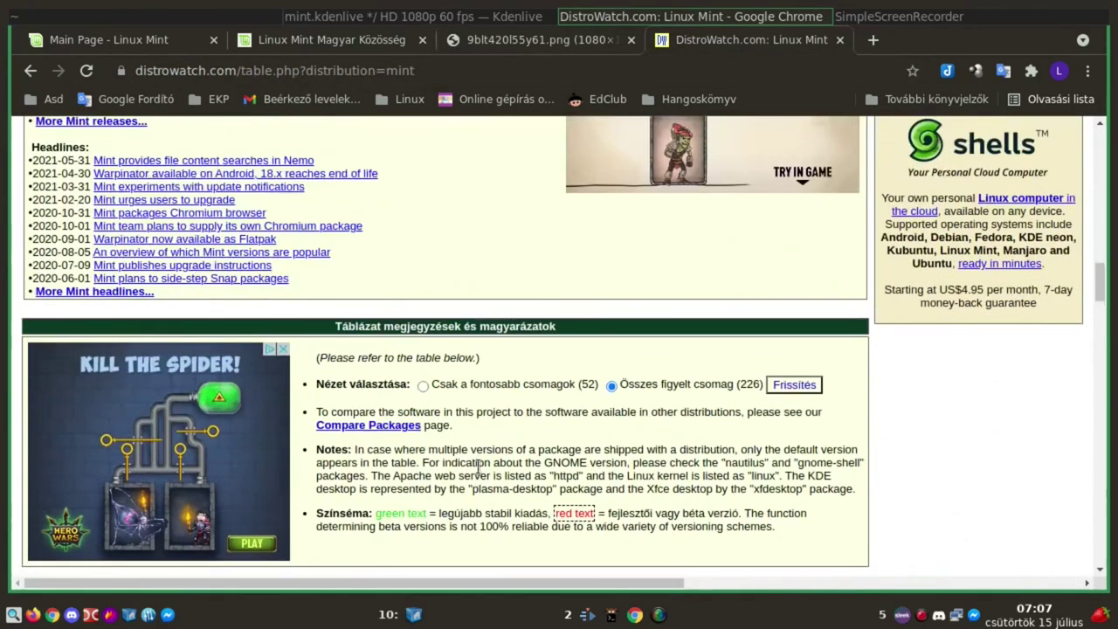
pyautogui.scroll(15, 480, 459)
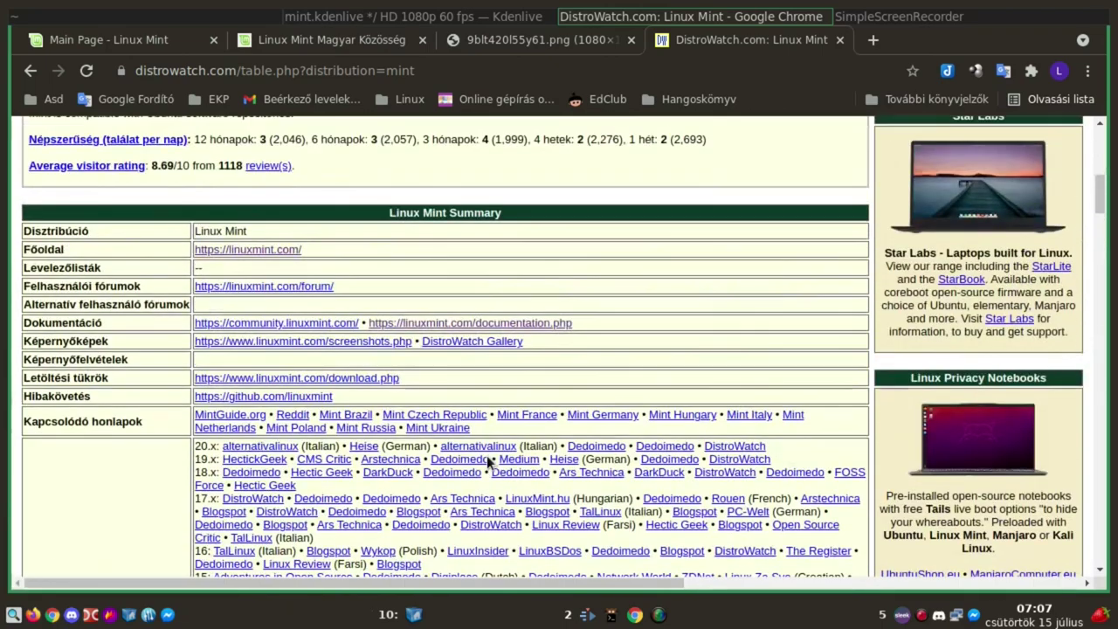
pyautogui.scroll(4, 490, 462)
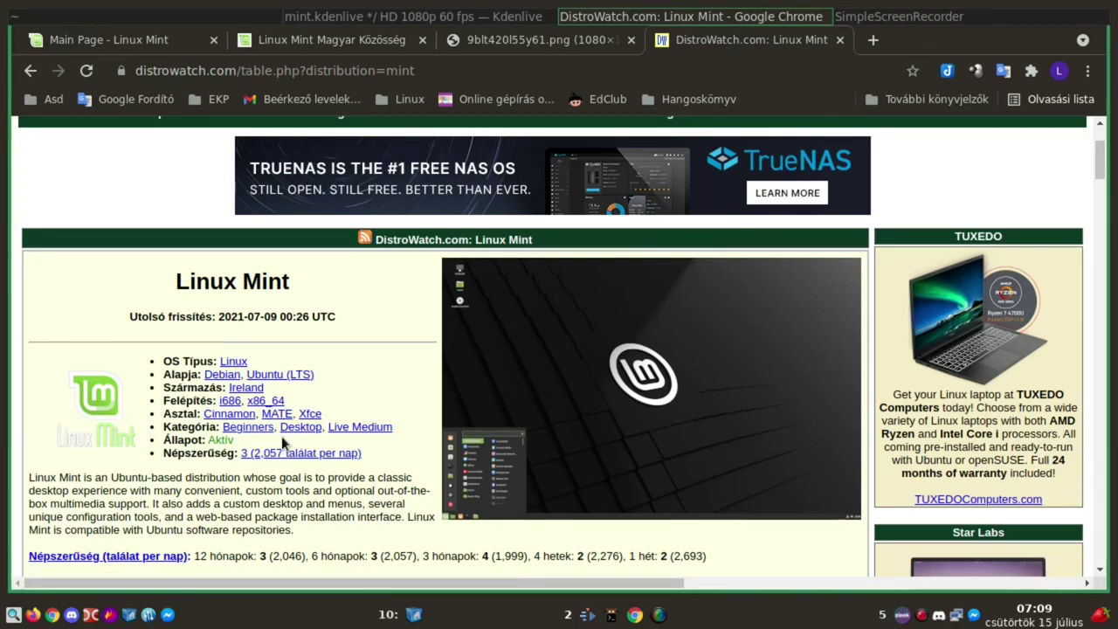
# Scroll down past the Linux Mint Summary table to the Vélemények per-version reviews
pyautogui.scroll(-5, 350, 384)
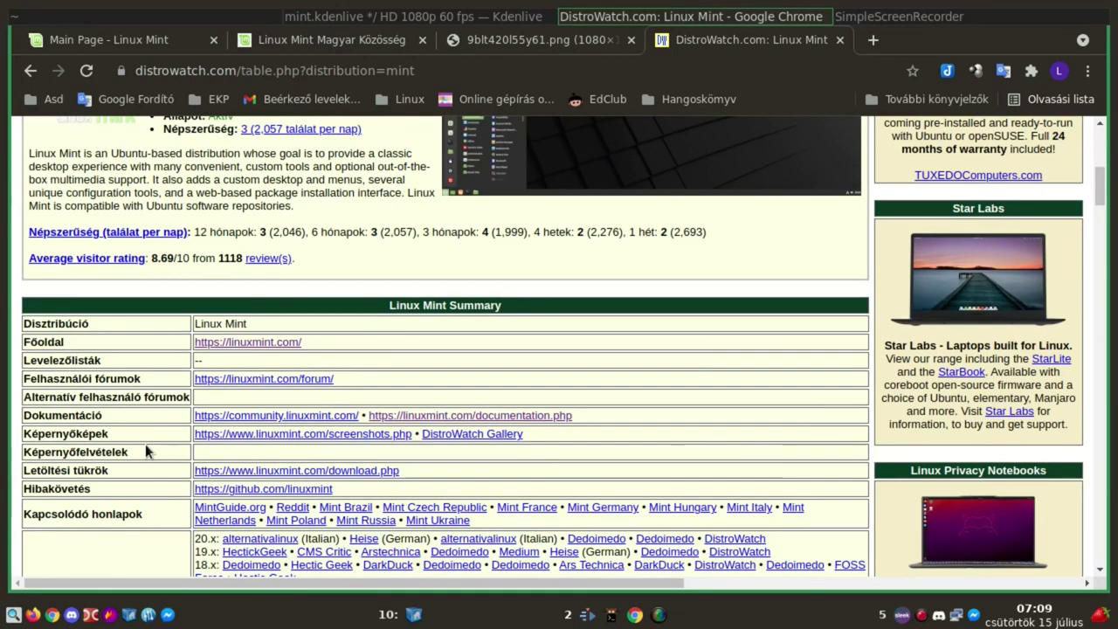
pyautogui.scroll(-5, 146, 447)
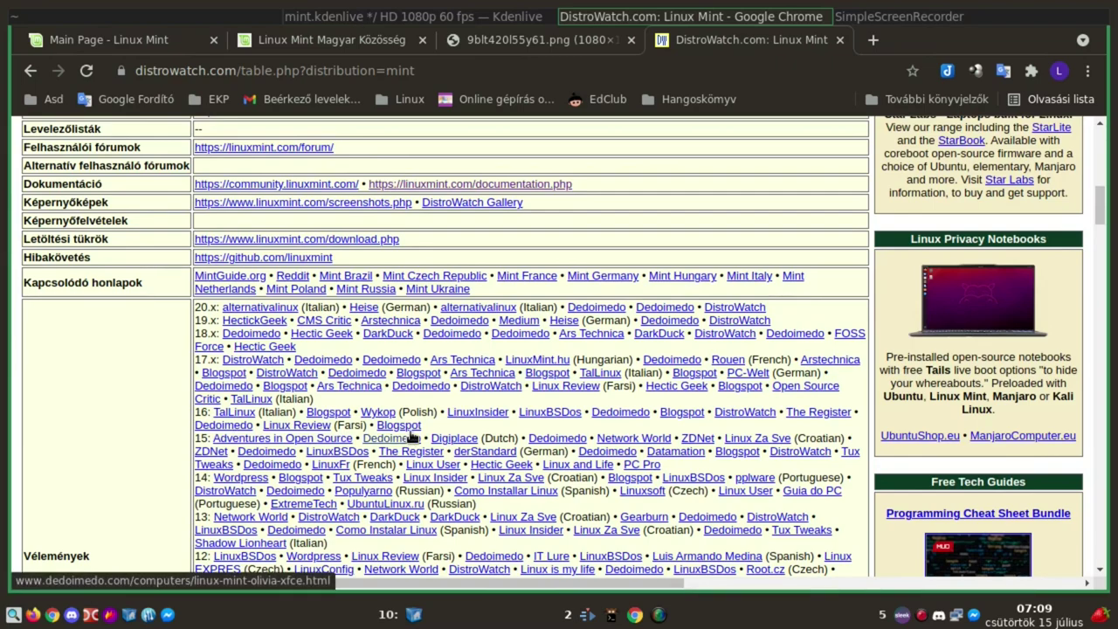
pyautogui.scroll(-2, 411, 437)
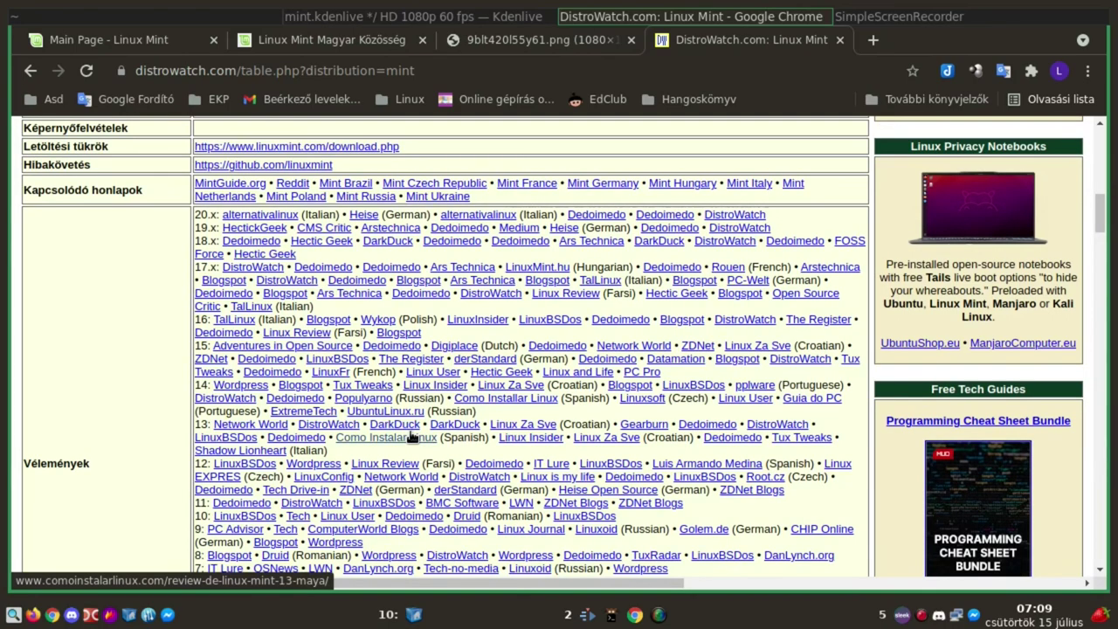
pyautogui.scroll(-2, 410, 437)
pyautogui.scroll(-2, 411, 437)
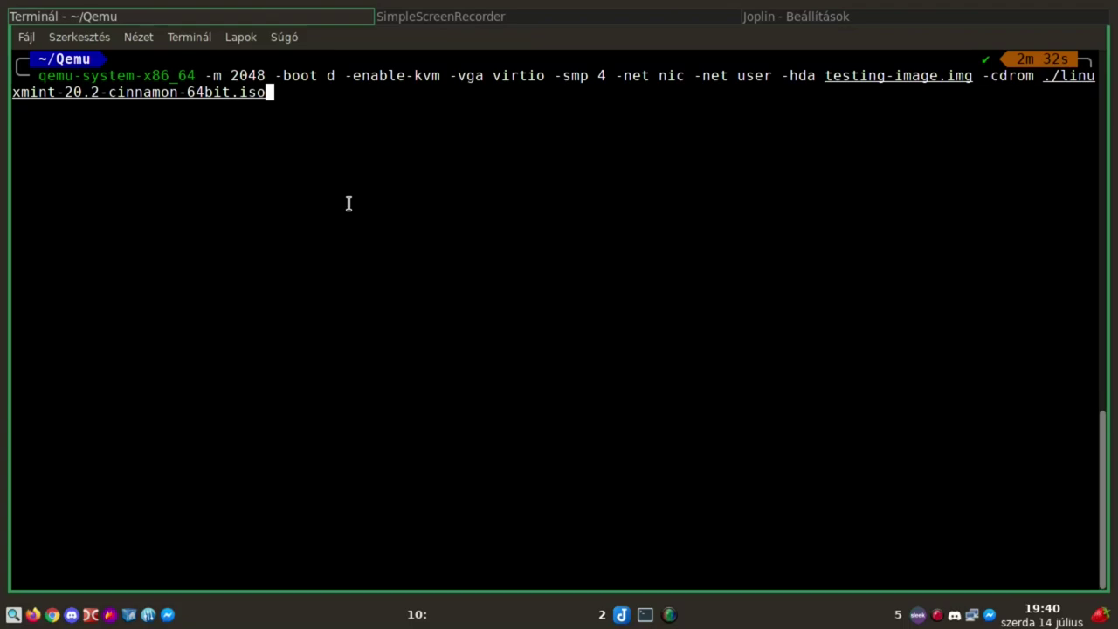
# Run the prepared qemu-system-x86_64 command to boot linuxmint-20.2-cinnamon-64bit.iso with 2048 MB memory
pyautogui.press('Return')
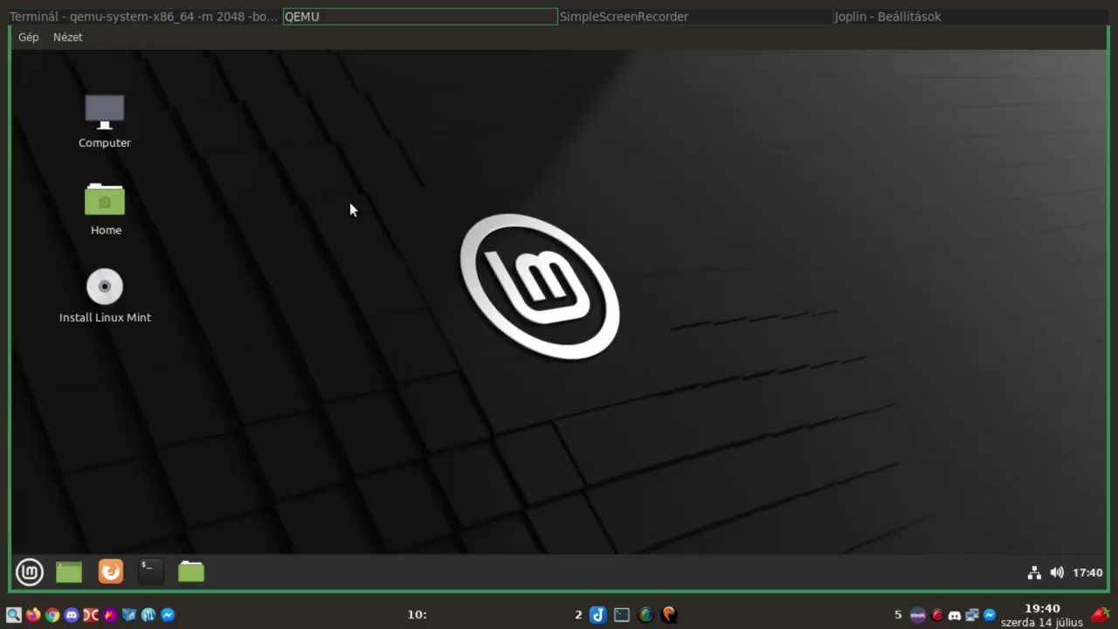
# Launch the installer from the Install Linux Mint desktop icon and pick Magyar as its language
pyautogui.click(111, 285)
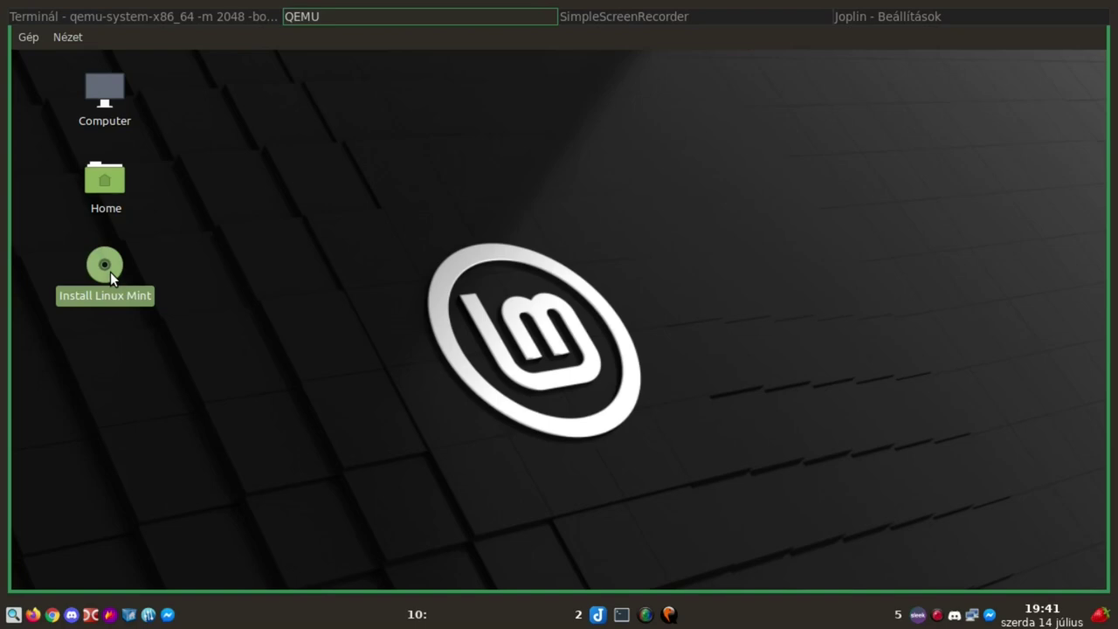
pyautogui.doubleClick(99, 273)
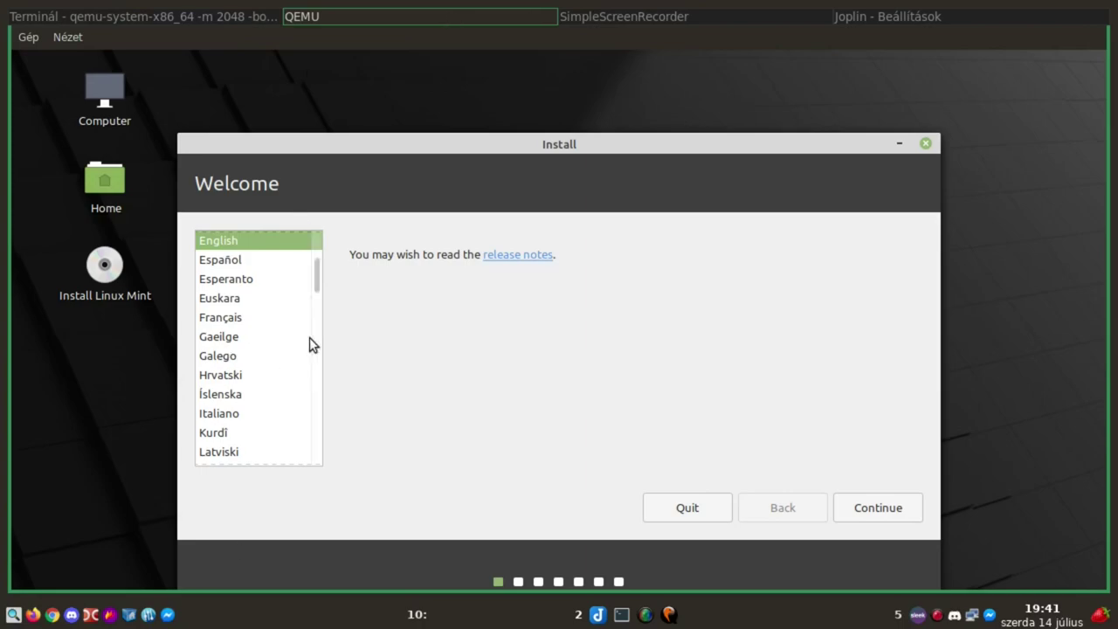
pyautogui.scroll(-2, 271, 385)
pyautogui.doubleClick(234, 418)
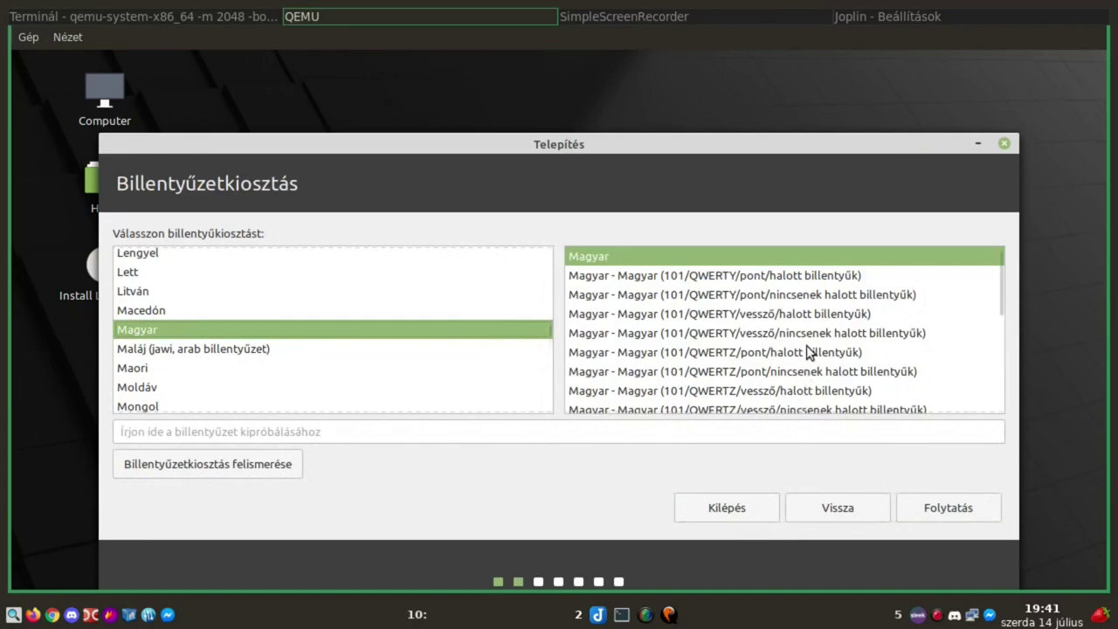
# Test-type in the Hungarian 102 and 101 QWERTZ no-dead-keys layouts
pyautogui.scroll(-3, 810, 351)
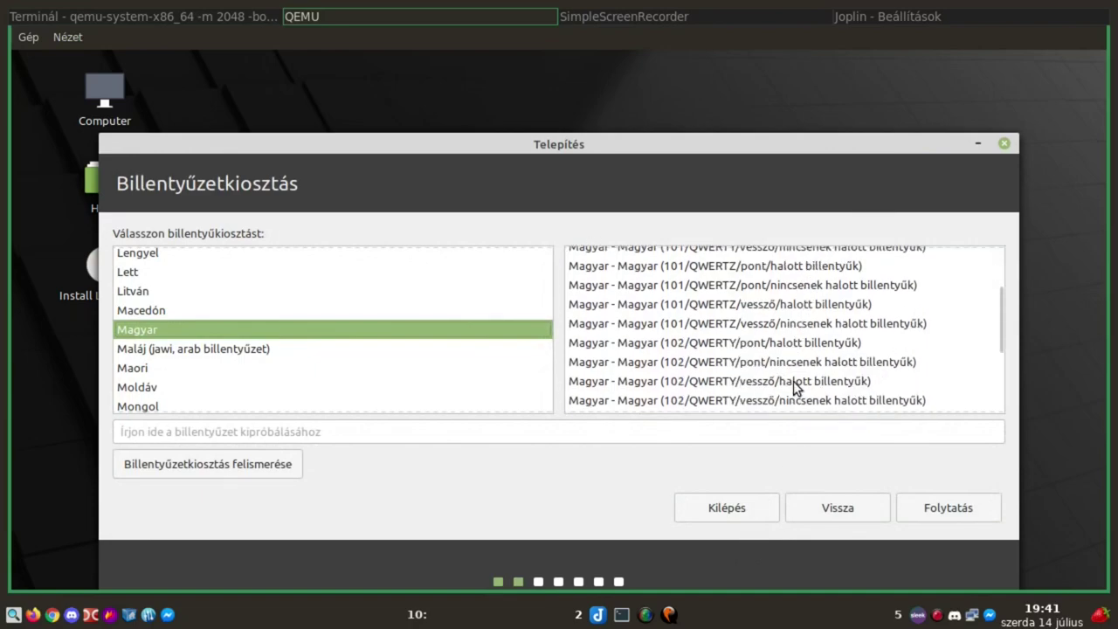
pyautogui.click(760, 360)
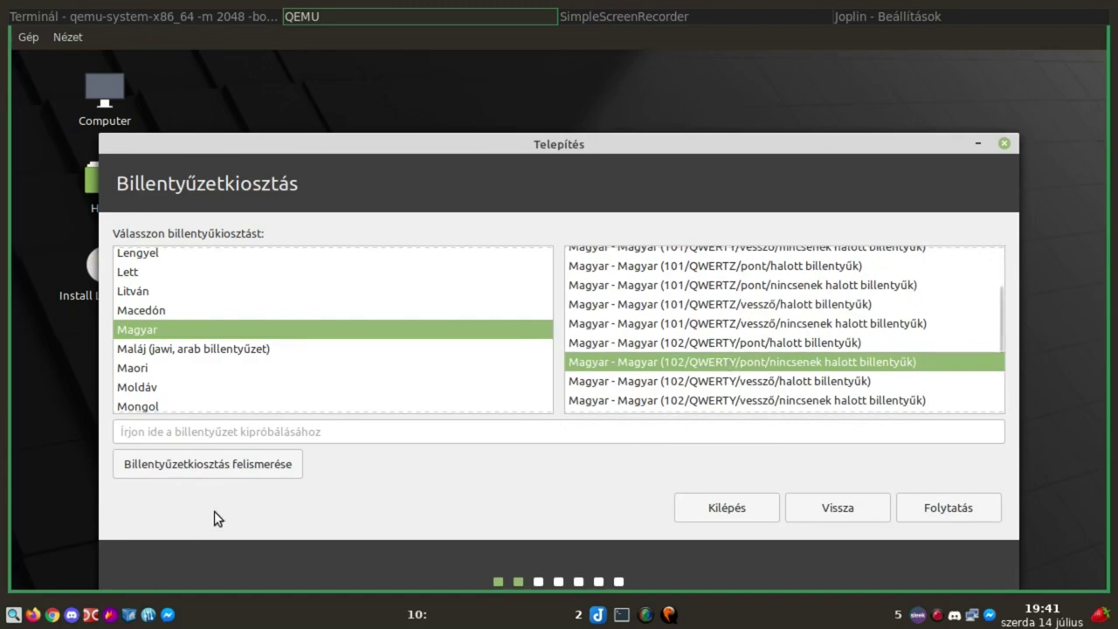
pyautogui.click(162, 436)
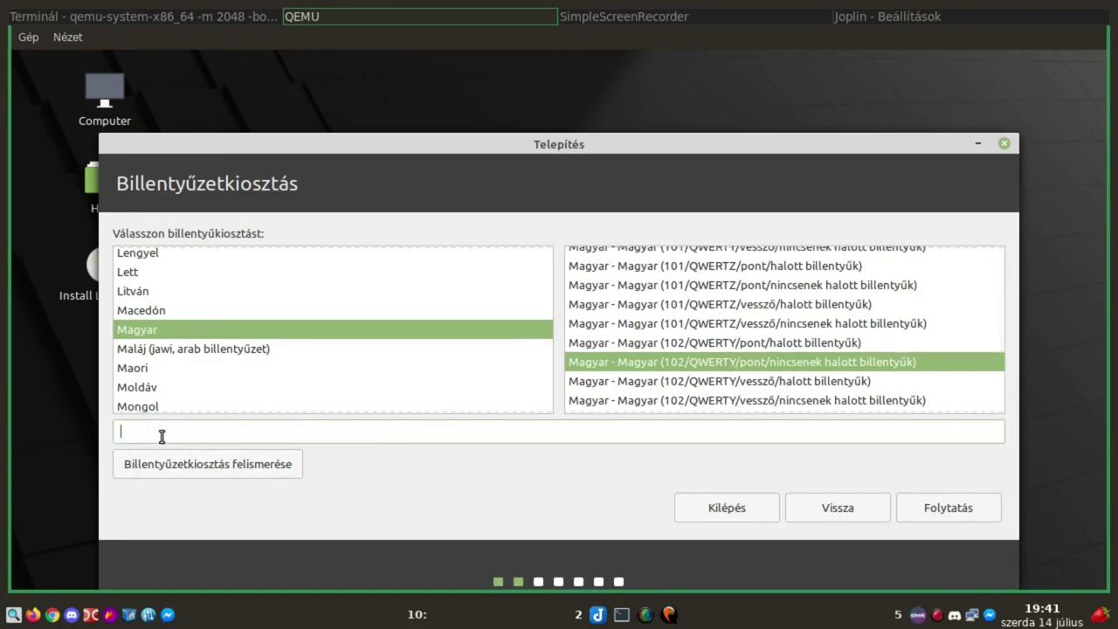
pyautogui.write('íízz')
pyautogui.click(741, 285)
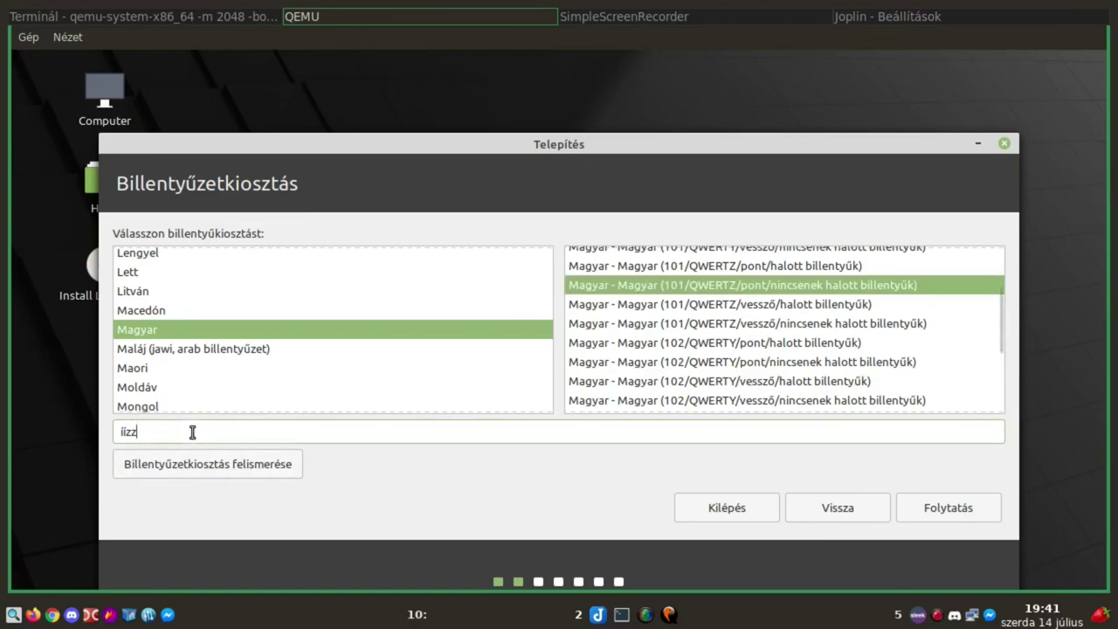
pyautogui.write('<<')
# Settle on Magyar 102/QWERTZ/pont without dead keys, test it, and continue to codecs
pyautogui.scroll(-2, 854, 402)
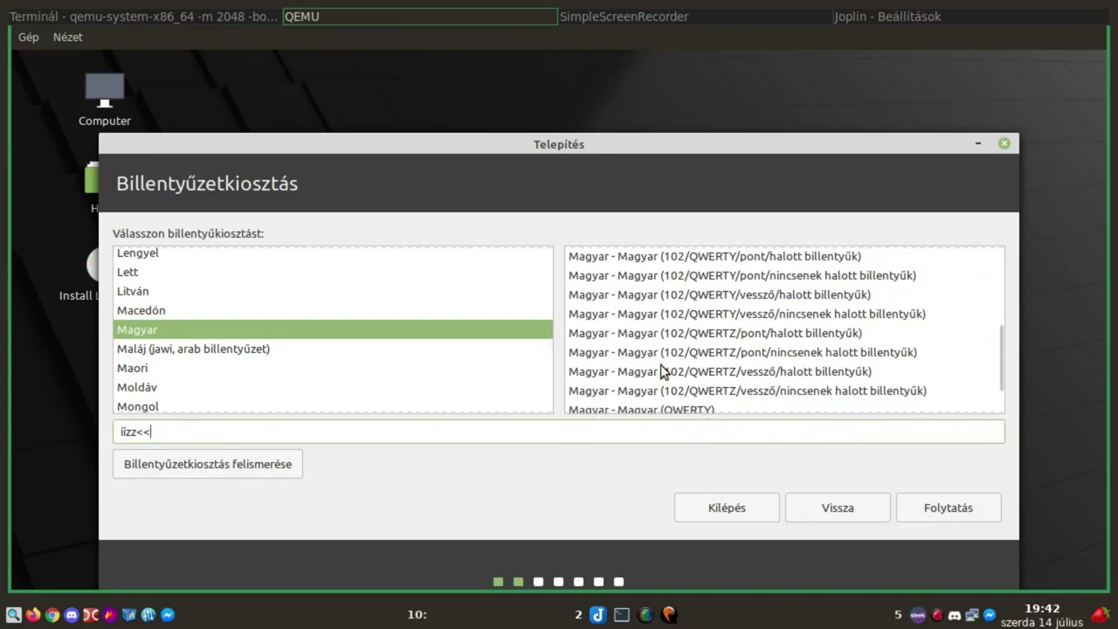
pyautogui.click(693, 355)
pyautogui.click(210, 434)
pyautogui.write('yy')
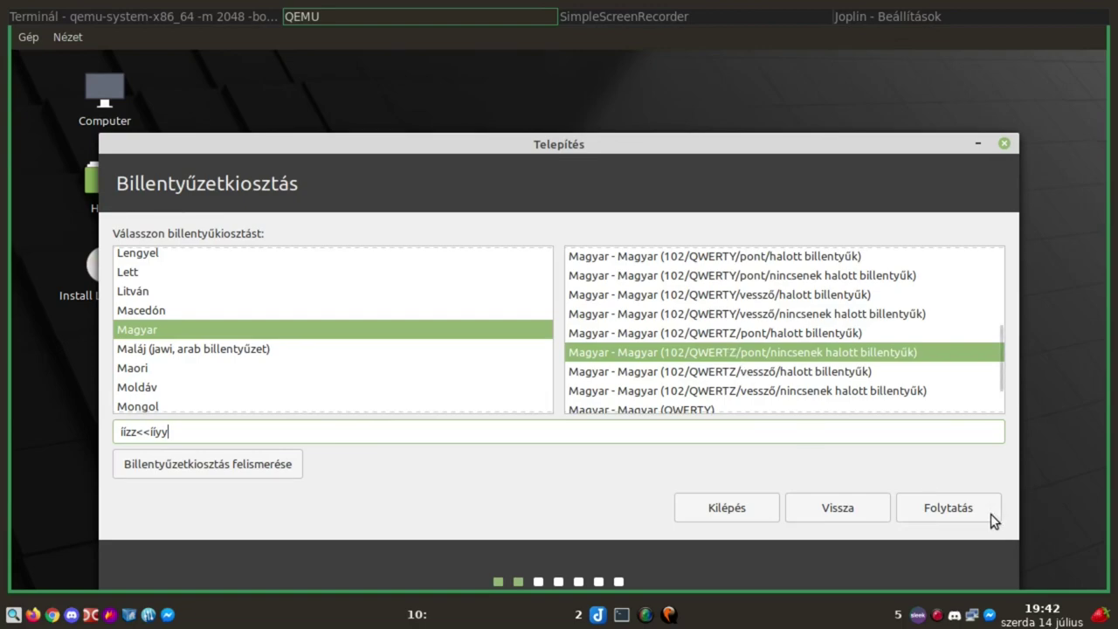
pyautogui.click(939, 507)
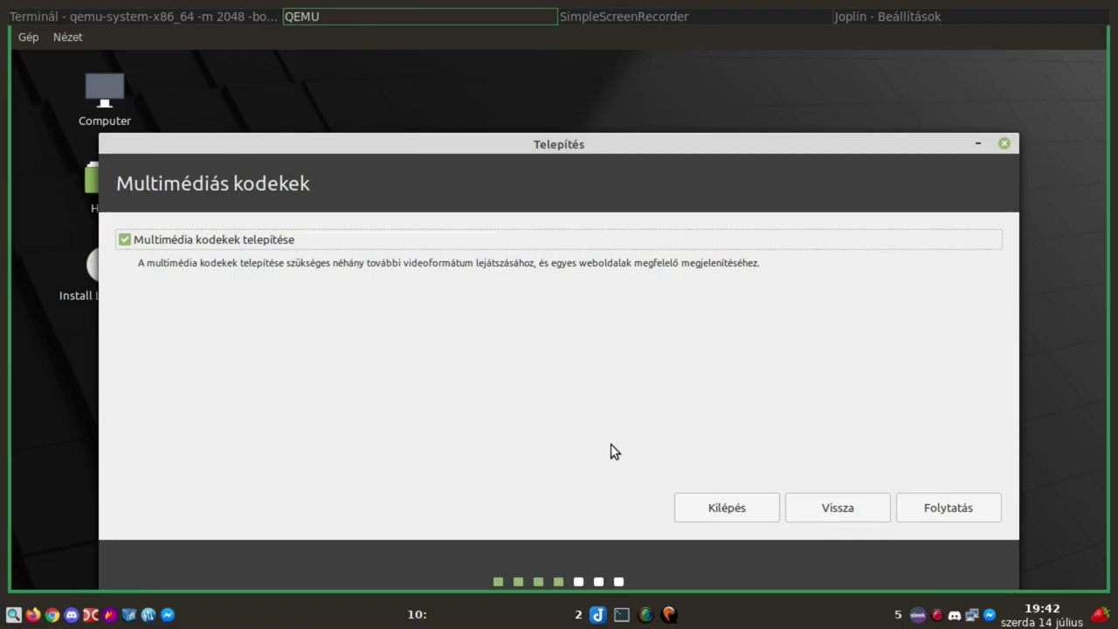
# Include multimedia codecs, keep Advanced features at None, and stay with Erase disk and install Linux Mint
pyautogui.click(958, 508)
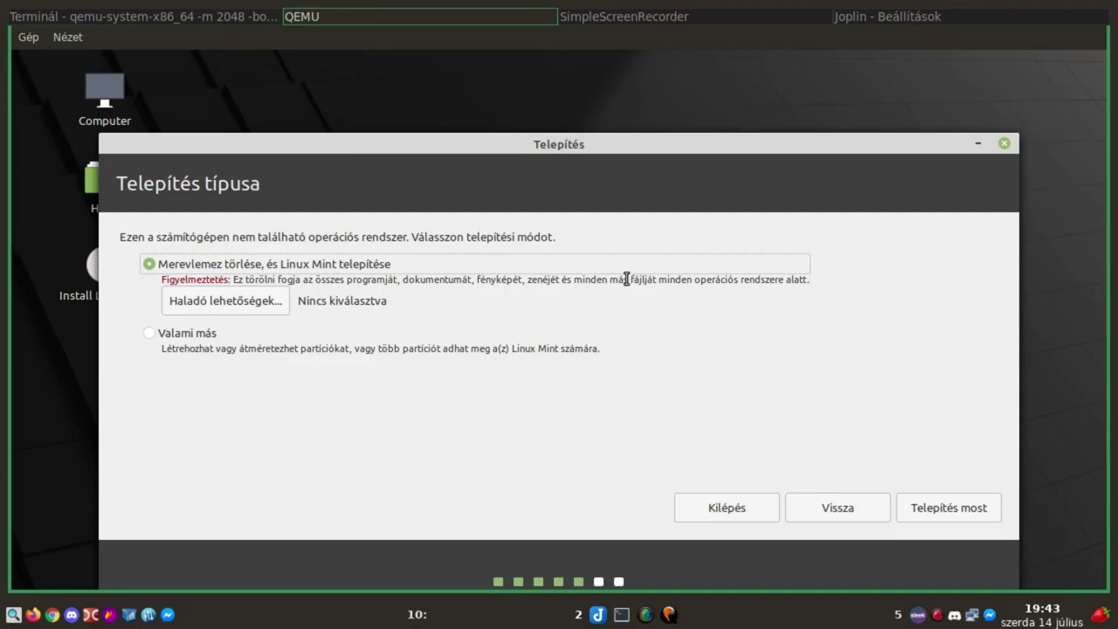
pyautogui.click(243, 301)
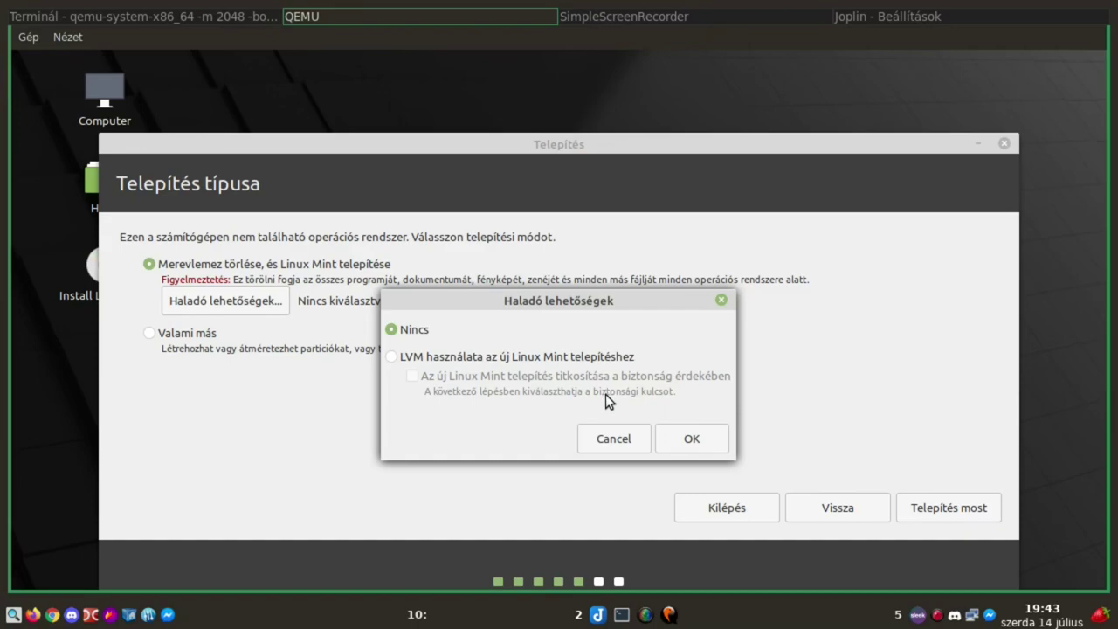
pyautogui.click(692, 439)
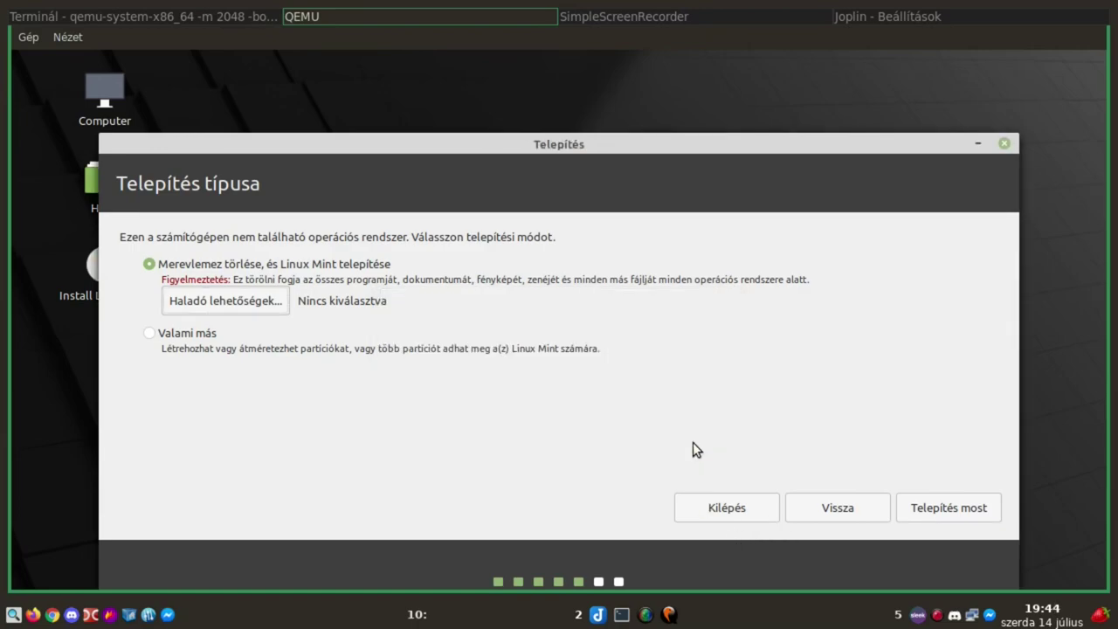
pyautogui.click(150, 333)
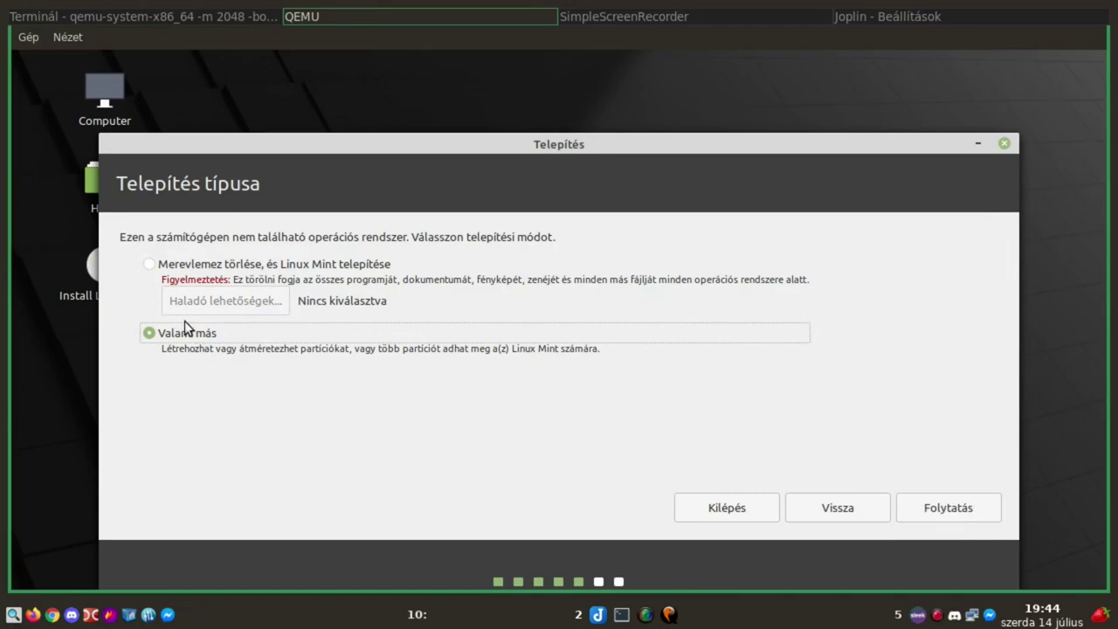
pyautogui.click(148, 267)
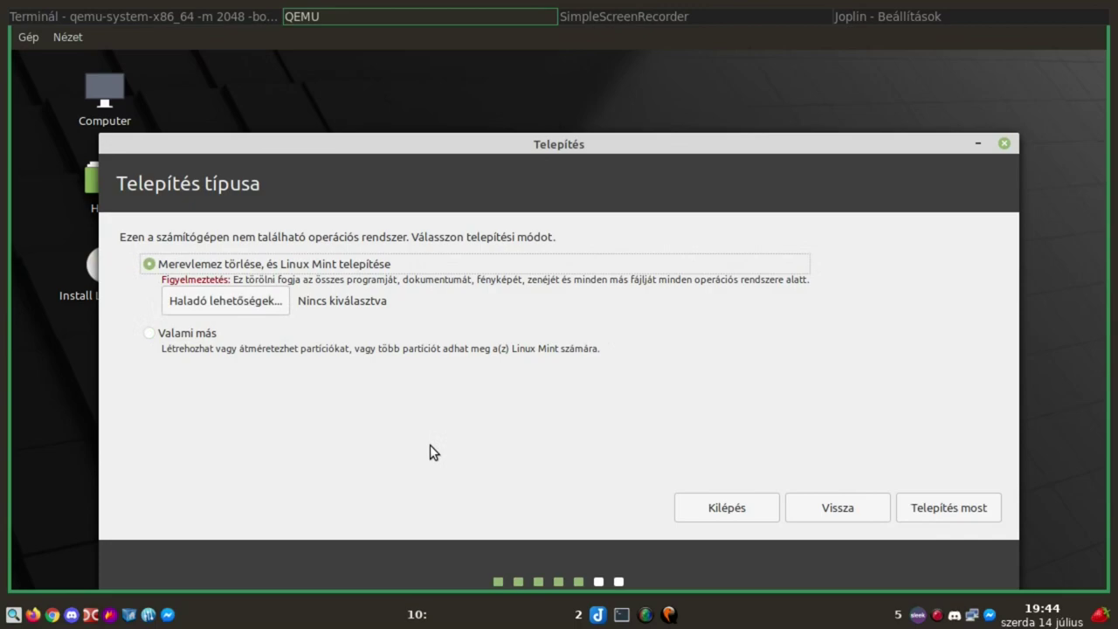
# Start the installation with Install Now and confirm writing sda's partition changes to disk
pyautogui.click(951, 512)
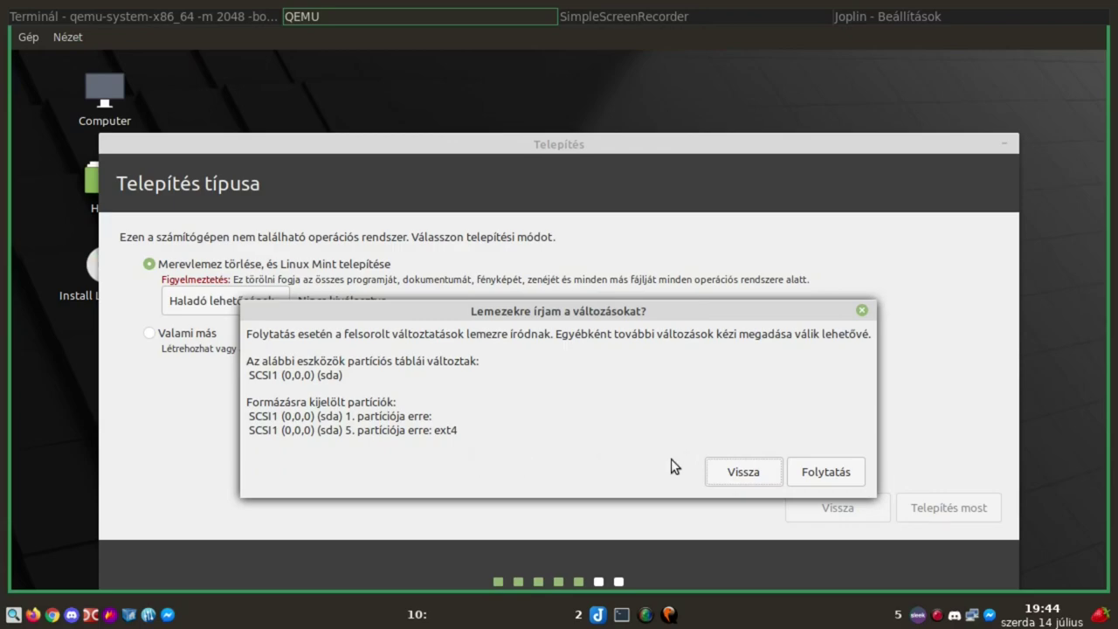
pyautogui.click(828, 471)
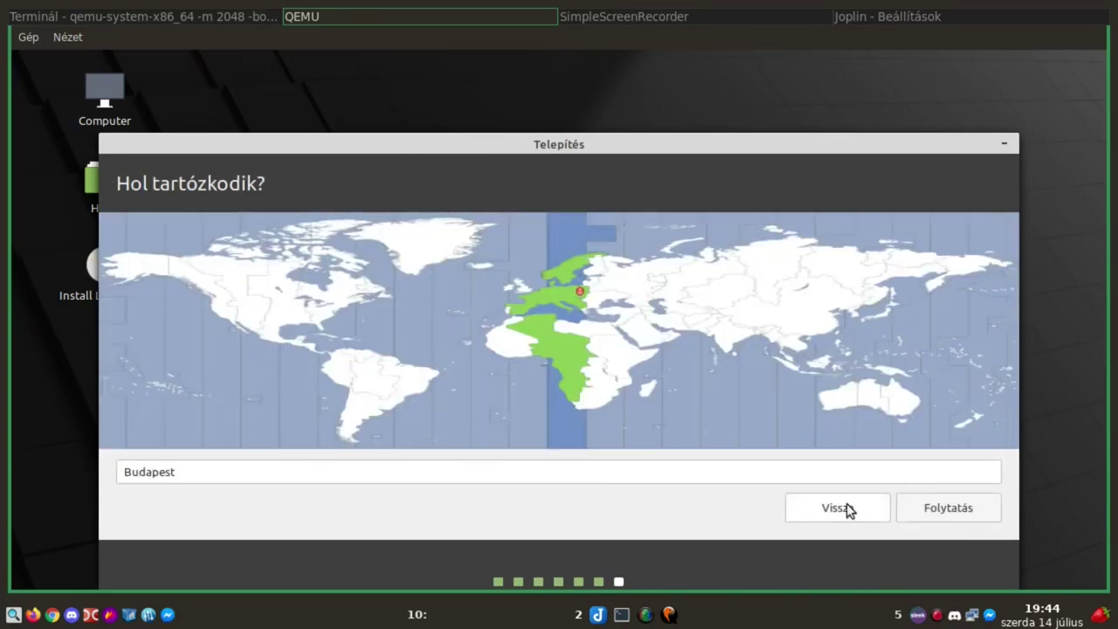
# Accept the Budapest timezone, enter the user's name and select the auto-filled computer name
pyautogui.click(934, 503)
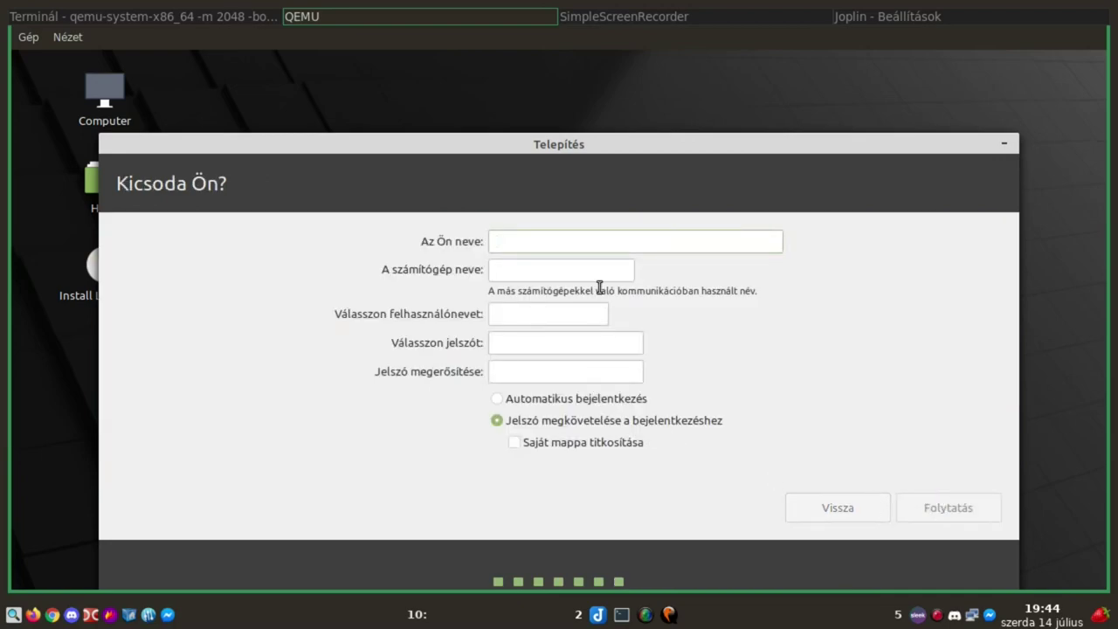
pyautogui.write('Laci')
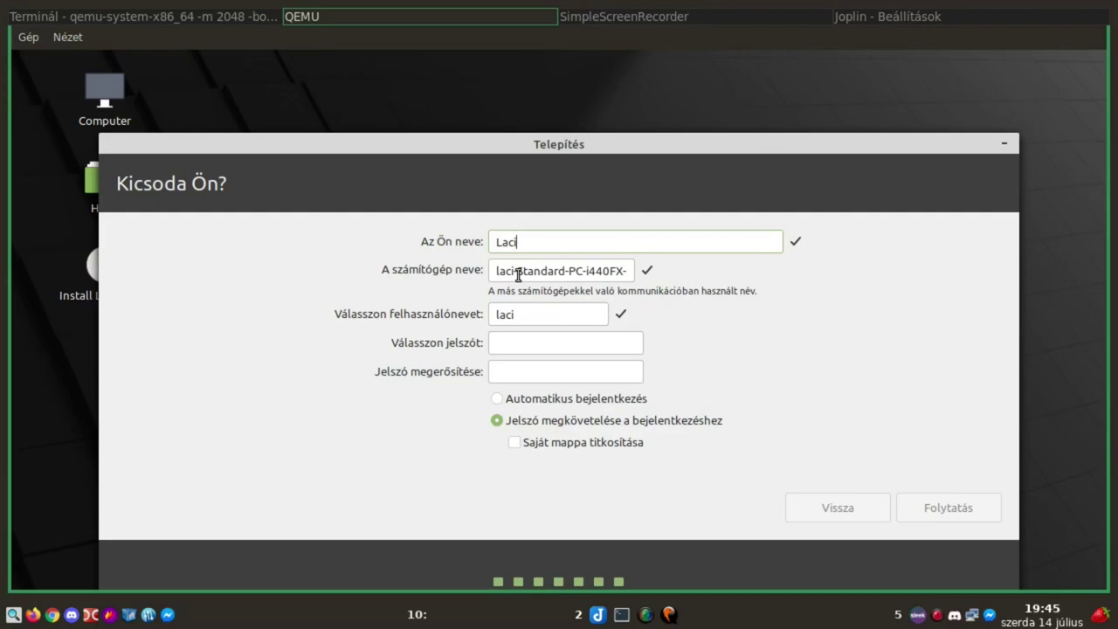
pyautogui.moveTo(519, 275); pyautogui.dragTo(601, 273)
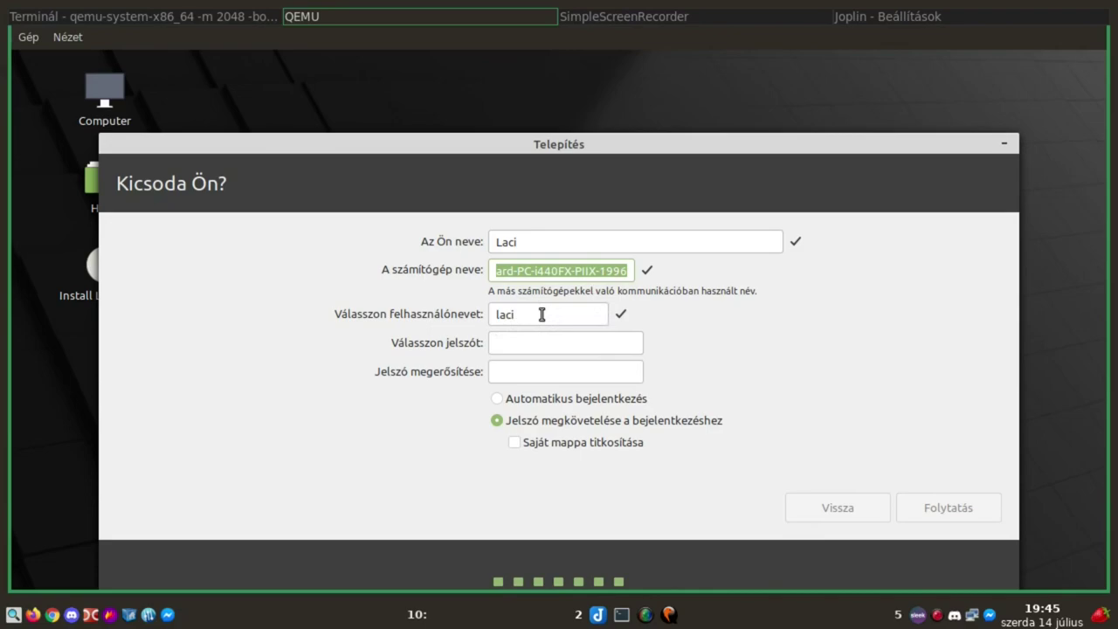
# Enter and confirm the account password, then start installing Linux Mint
pyautogui.click(538, 342)
pyautogui.click(519, 371)
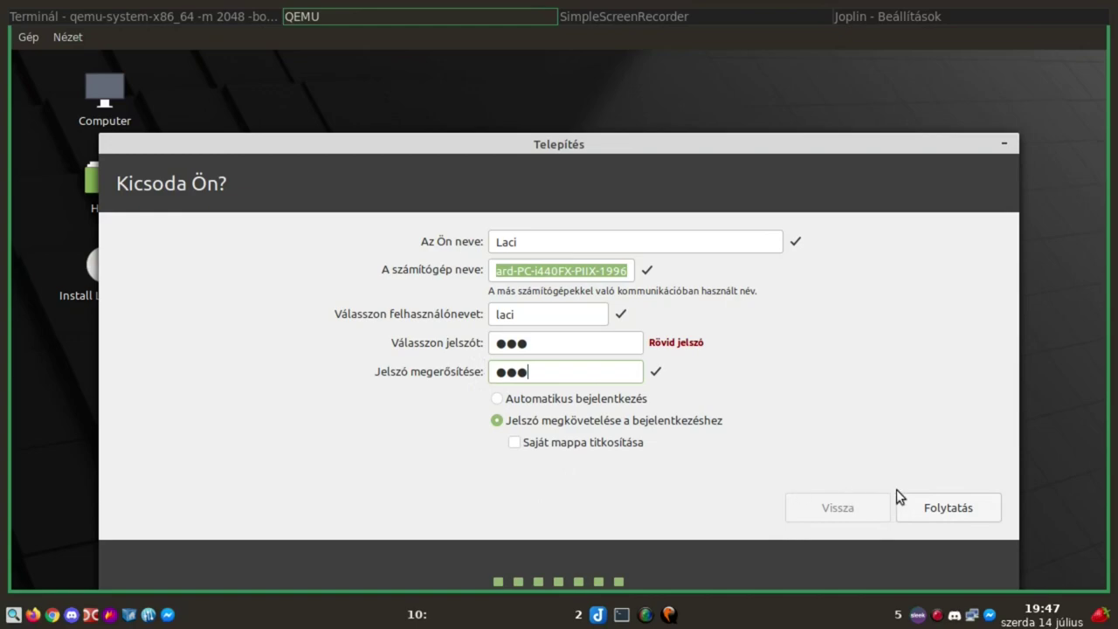
pyautogui.click(933, 500)
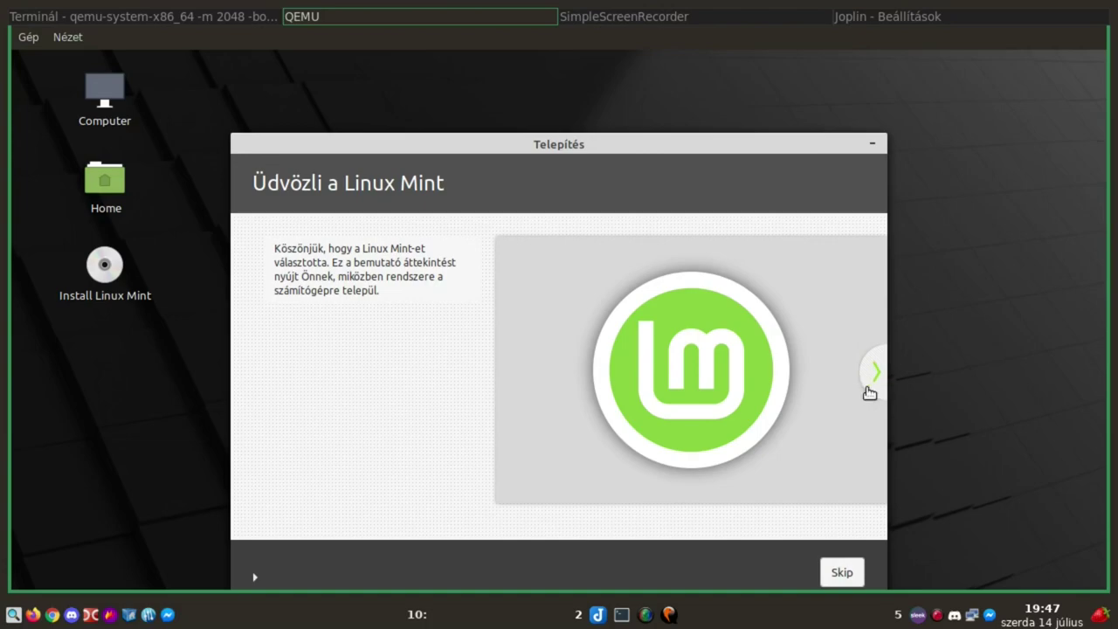
# Move the installer up and page through the web, music, video, photo, LibreOffice and software slides
pyautogui.moveTo(569, 143); pyautogui.dragTo(560, 99)
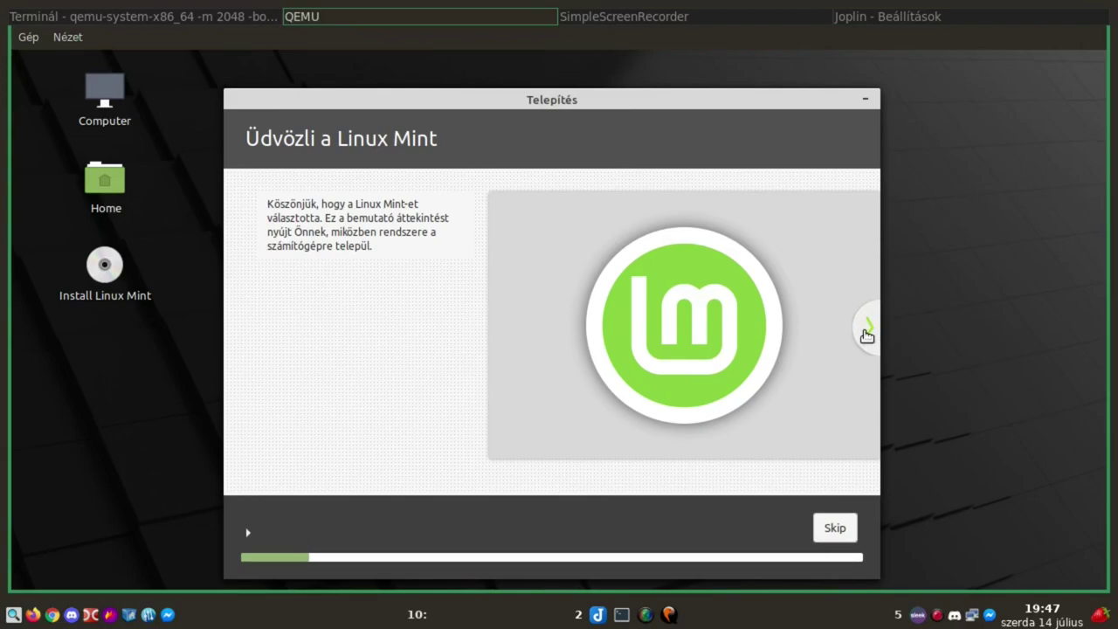
pyautogui.click(867, 332)
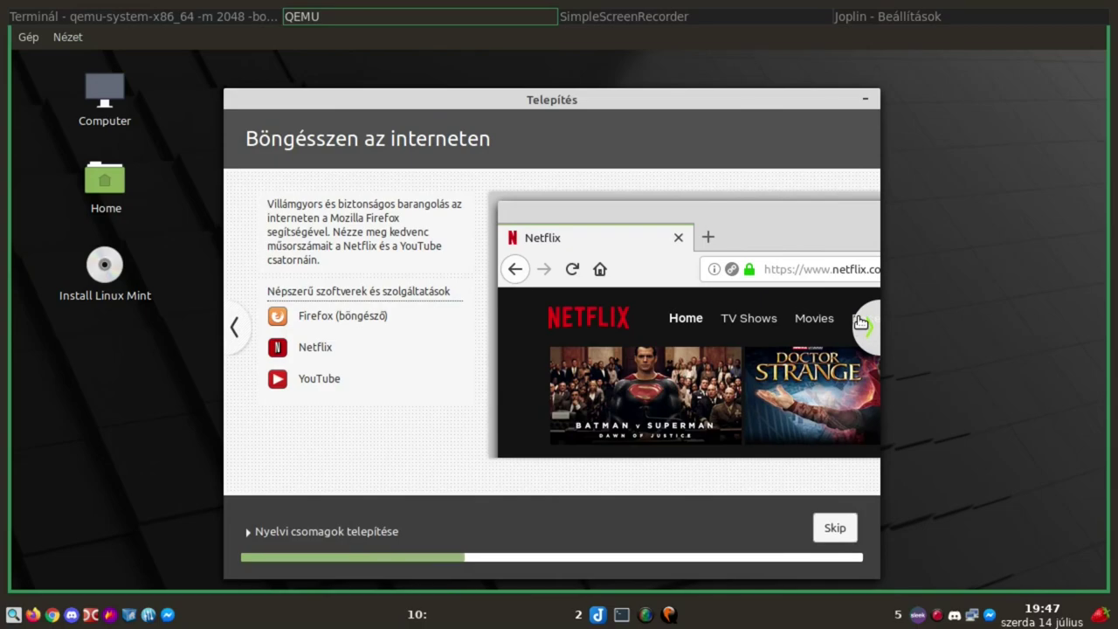
pyautogui.click(869, 330)
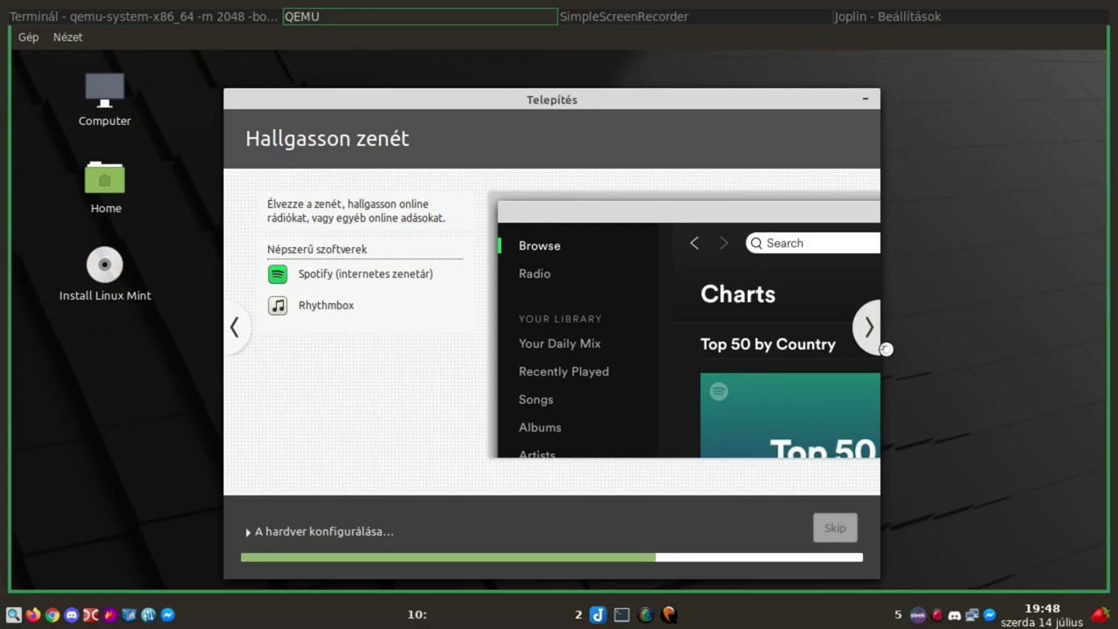
pyautogui.click(868, 333)
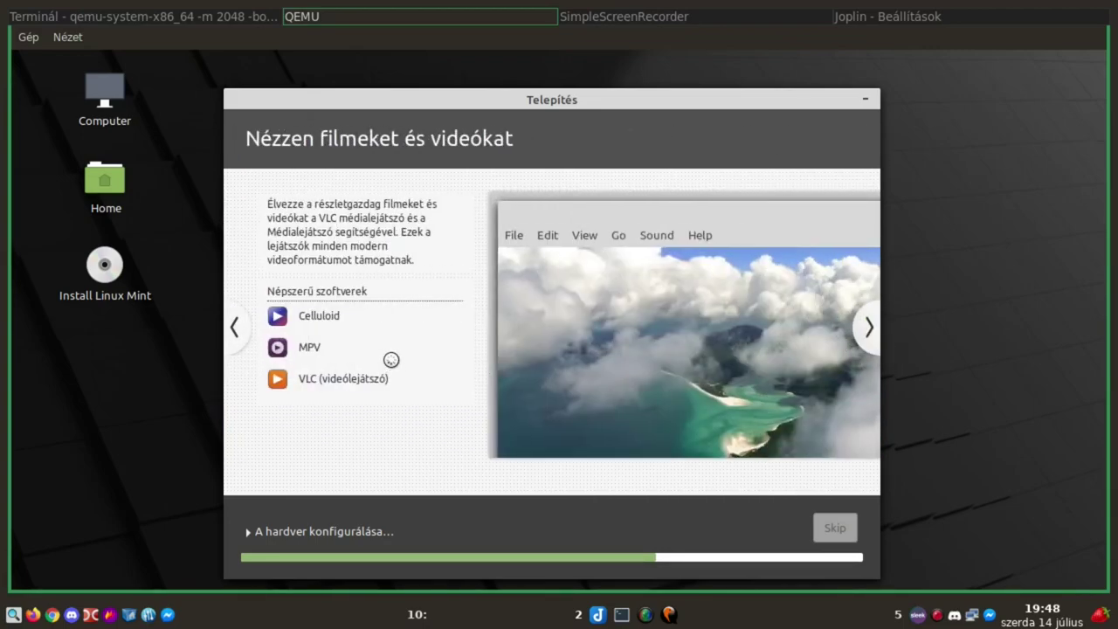
pyautogui.click(866, 333)
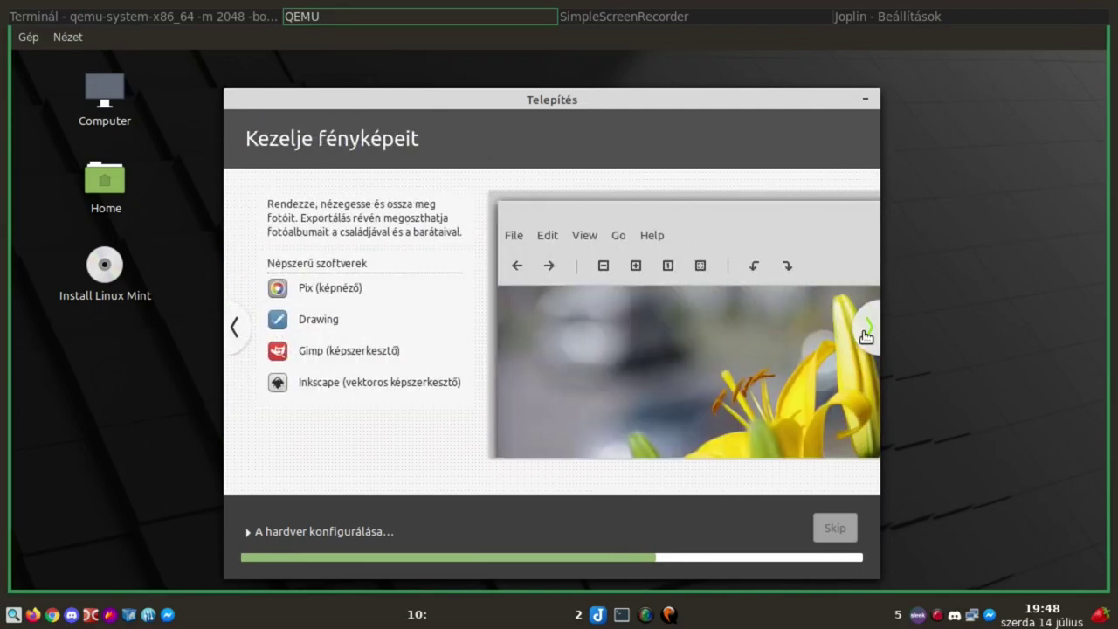
pyautogui.click(868, 335)
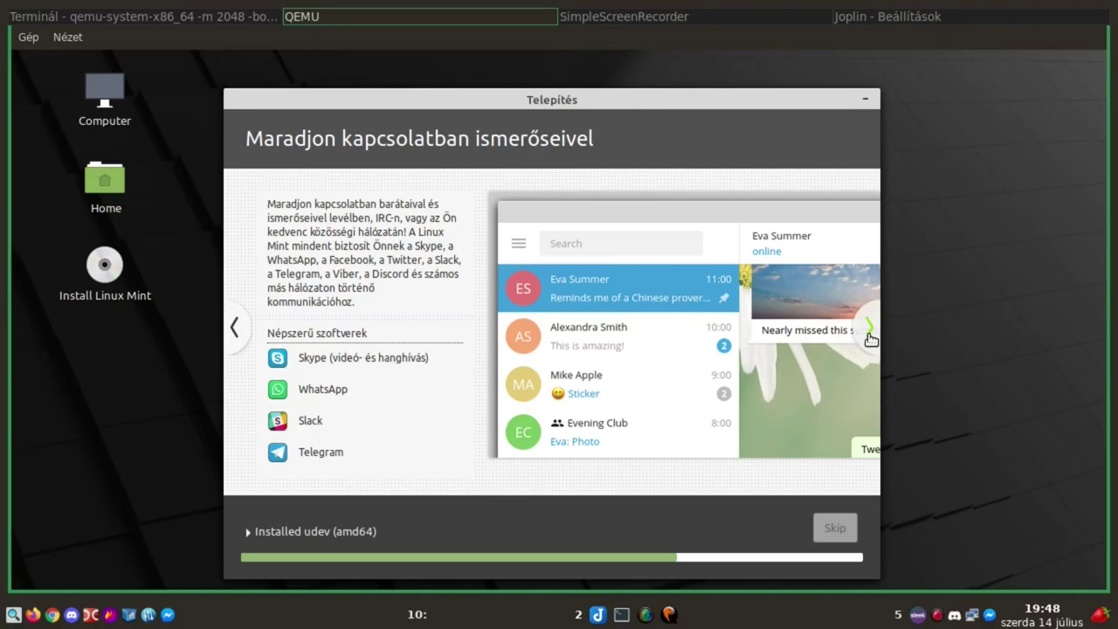
pyautogui.click(869, 335)
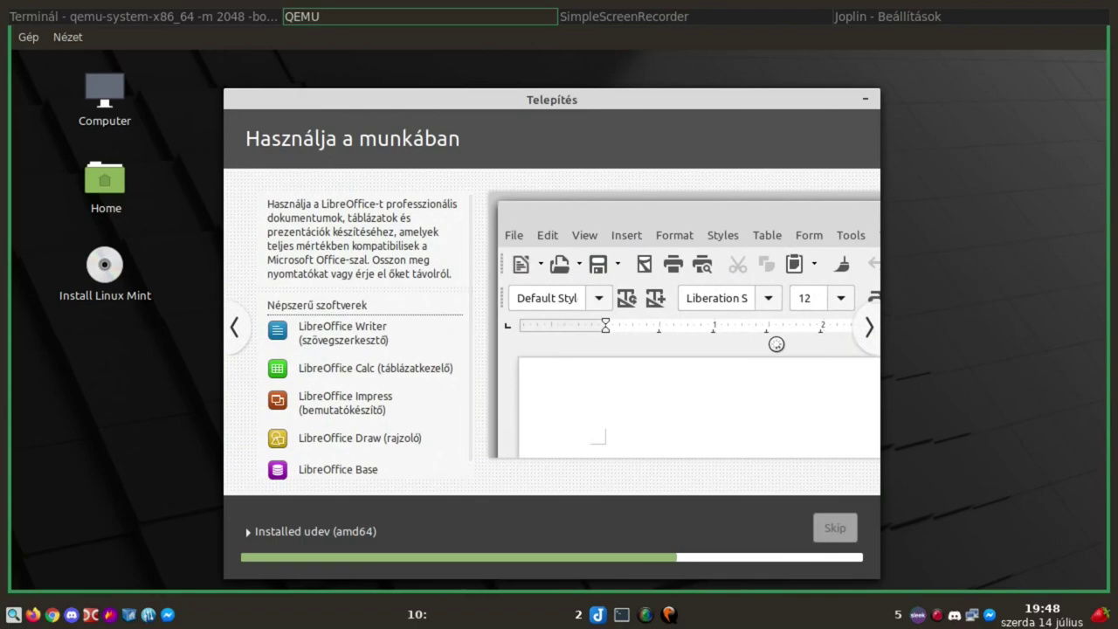
pyautogui.click(869, 328)
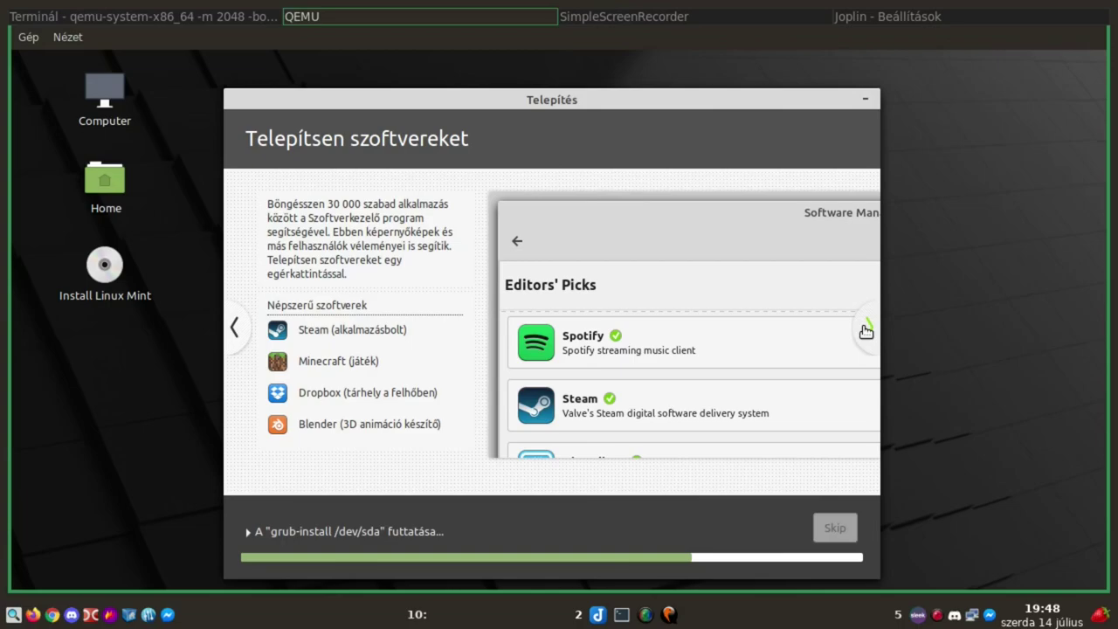
pyautogui.click(867, 330)
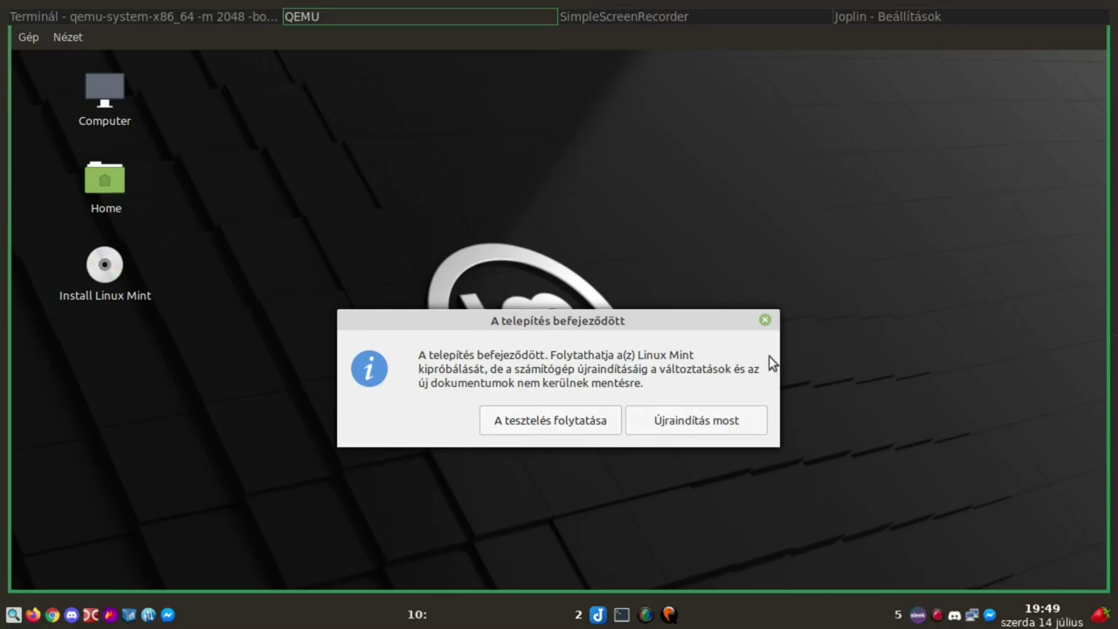
# Choose Restart Now in the Installation Complete dialog
pyautogui.click(688, 419)
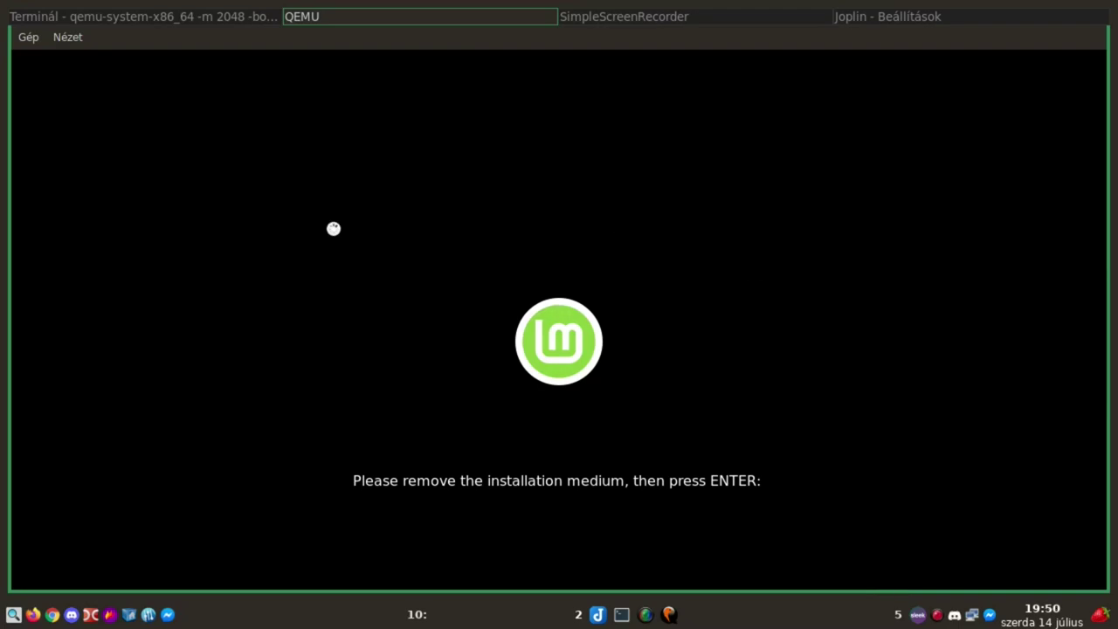
# Shut down the guest and quit QEMU from the Machine (Gép) menu
pyautogui.click(29, 37)
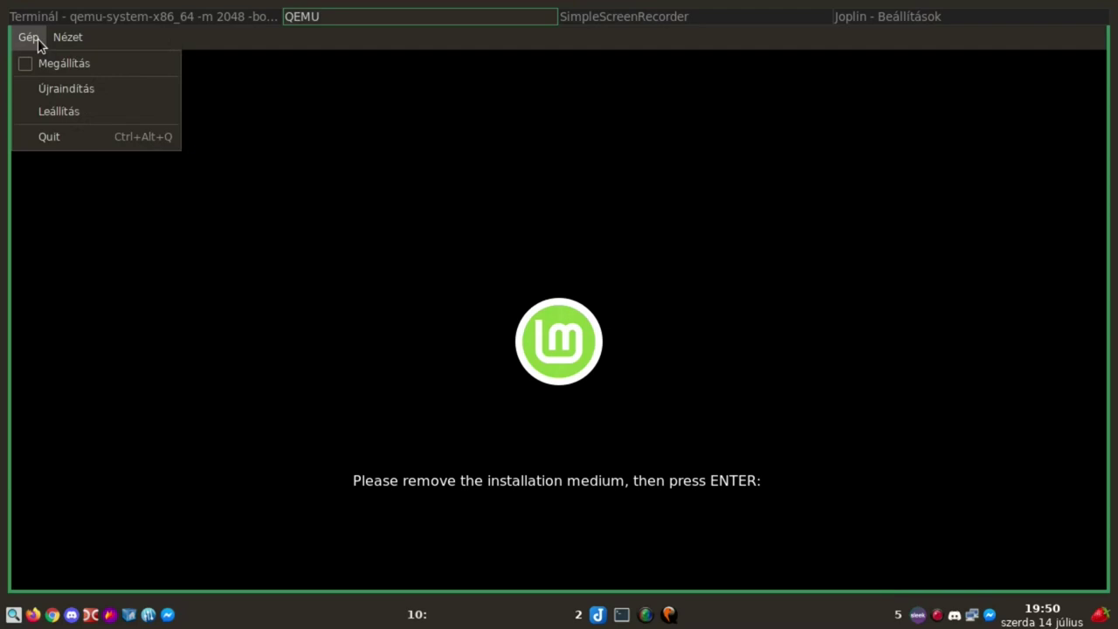
pyautogui.click(46, 110)
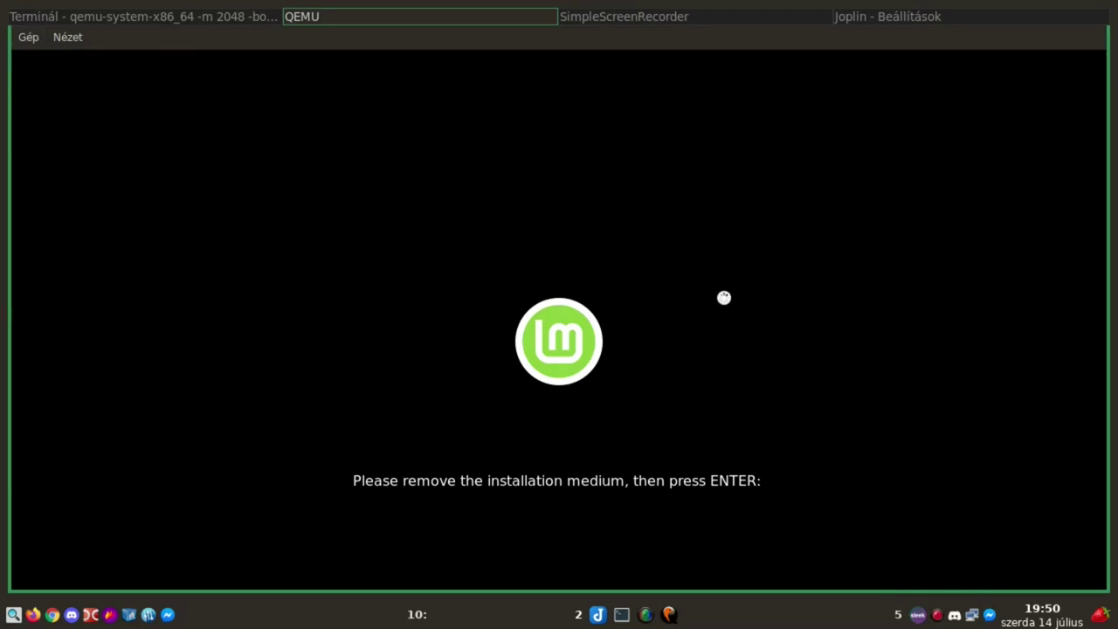
pyautogui.click(37, 40)
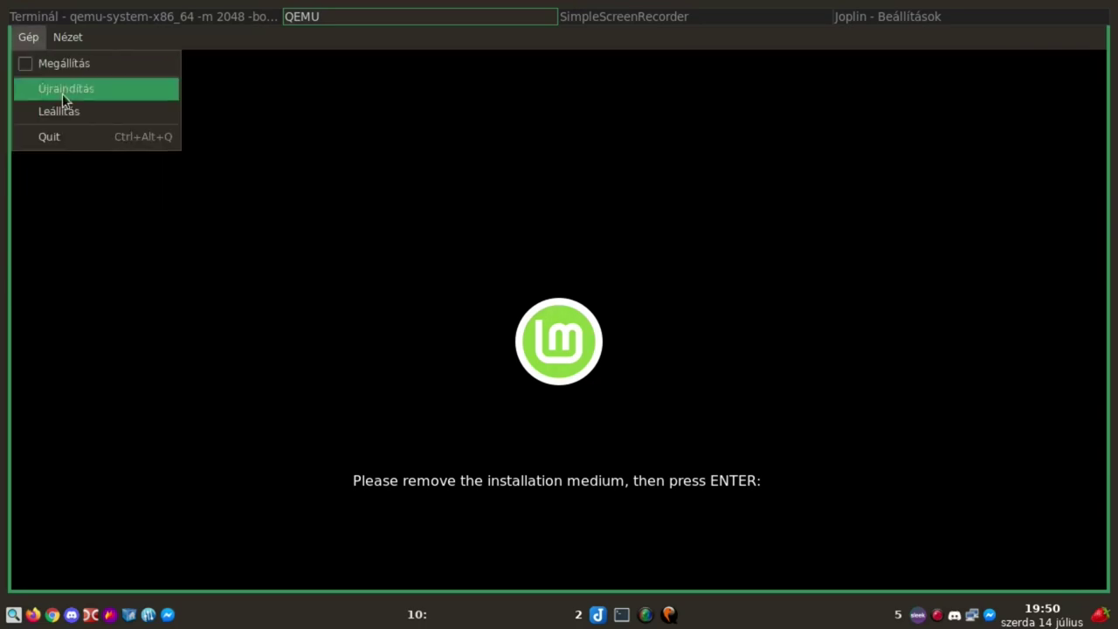
pyautogui.click(62, 137)
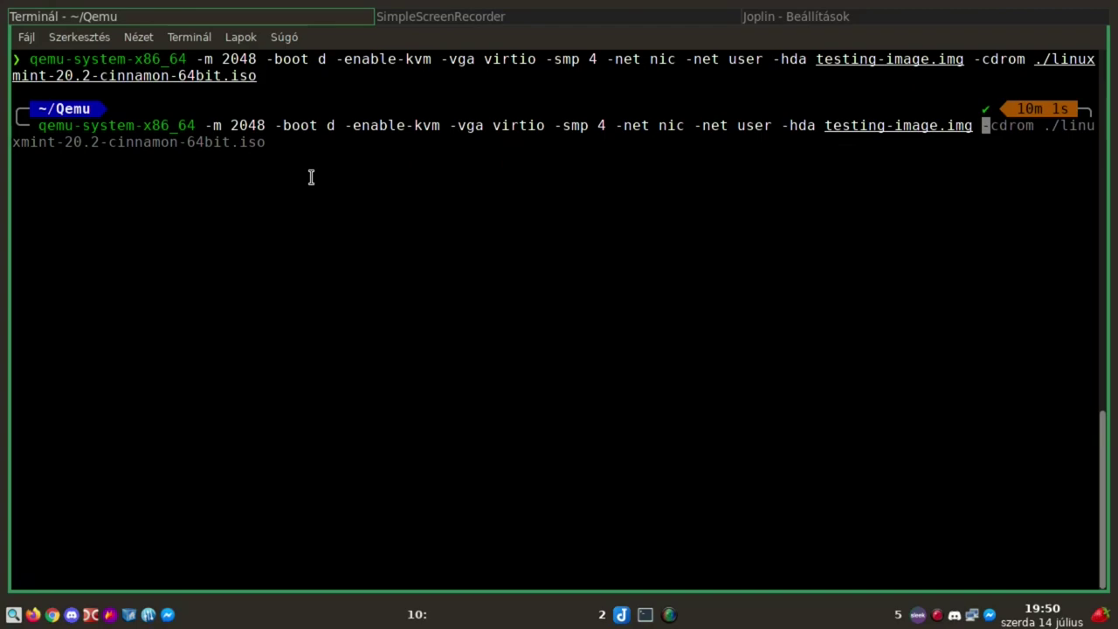
# Run the recalled qemu-system-x86_64 command to boot the VM from testing-image.img
pyautogui.press('Return')
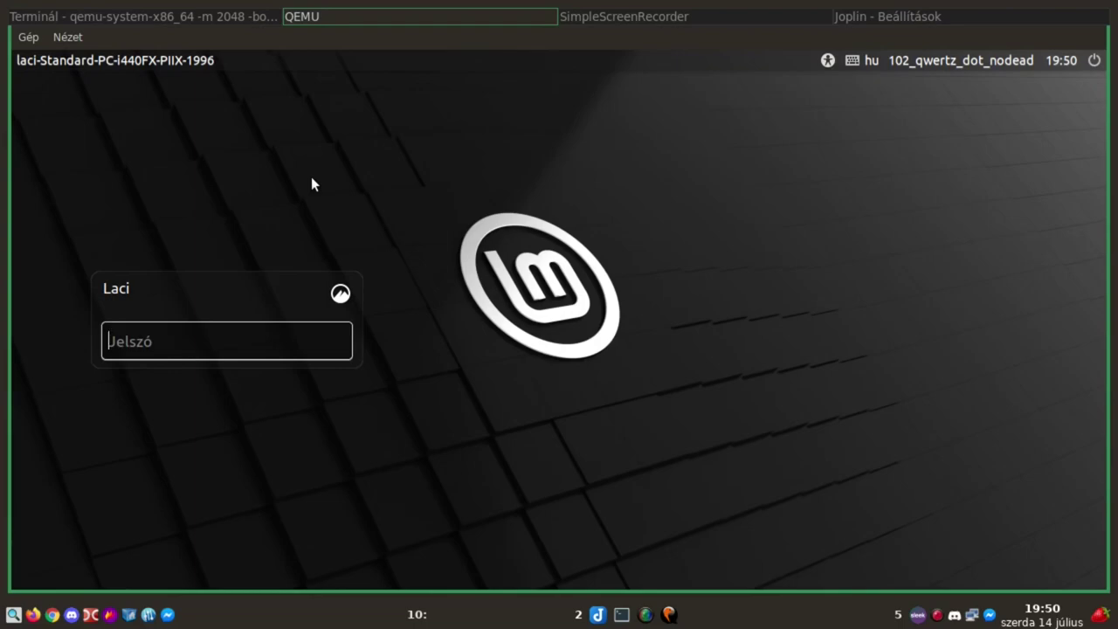
# Check the login screen's accessibility and power menus, then enter the account password
pyautogui.click(829, 58)
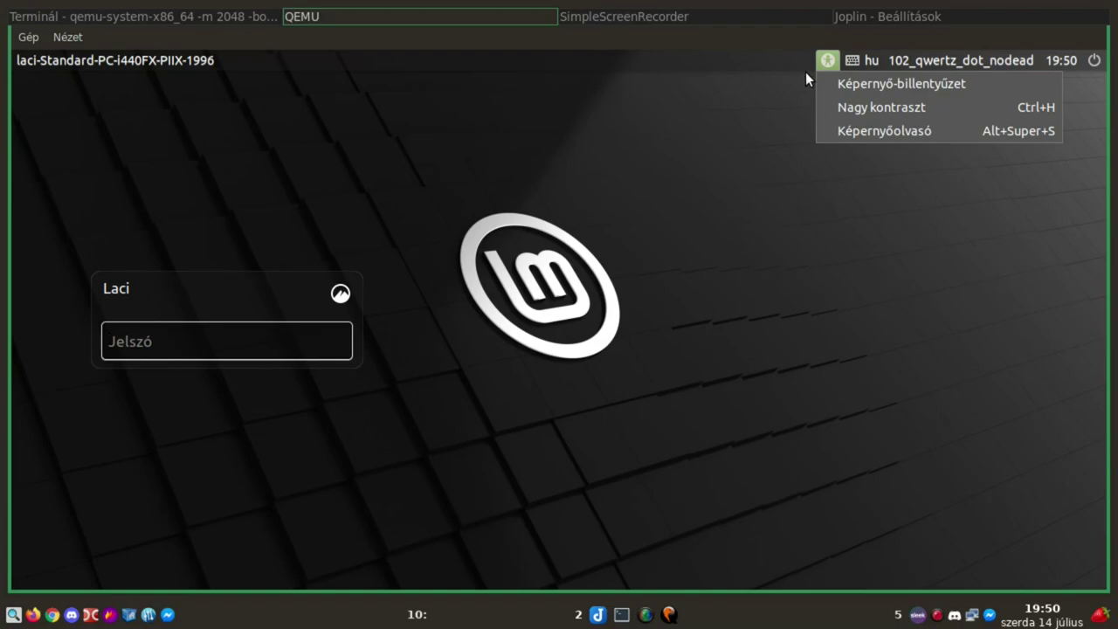
pyautogui.click(806, 72)
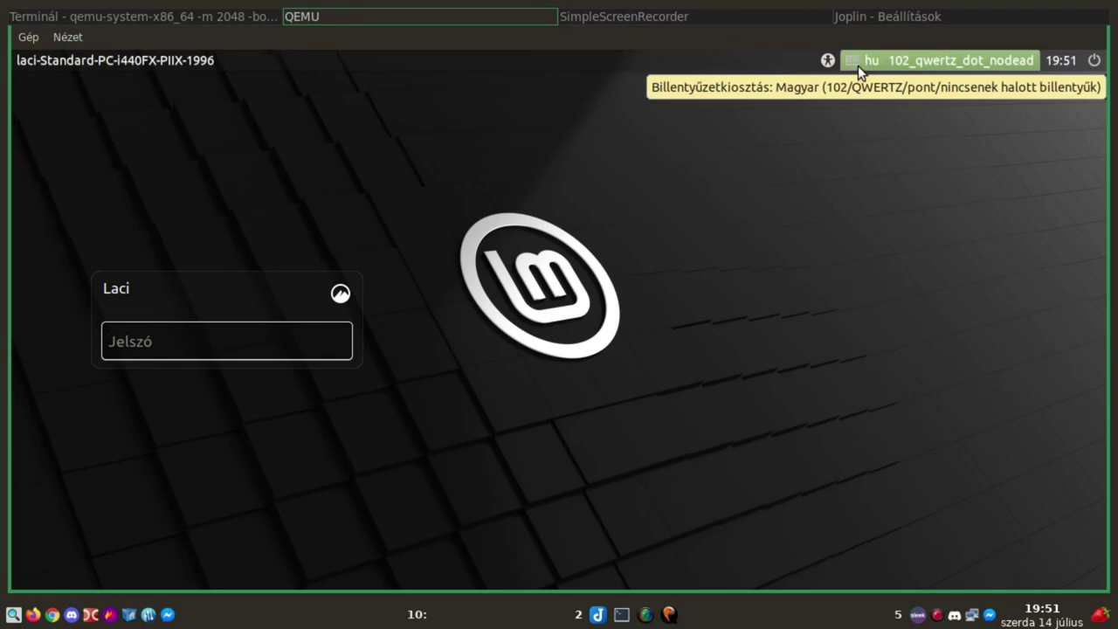
pyautogui.click(1096, 63)
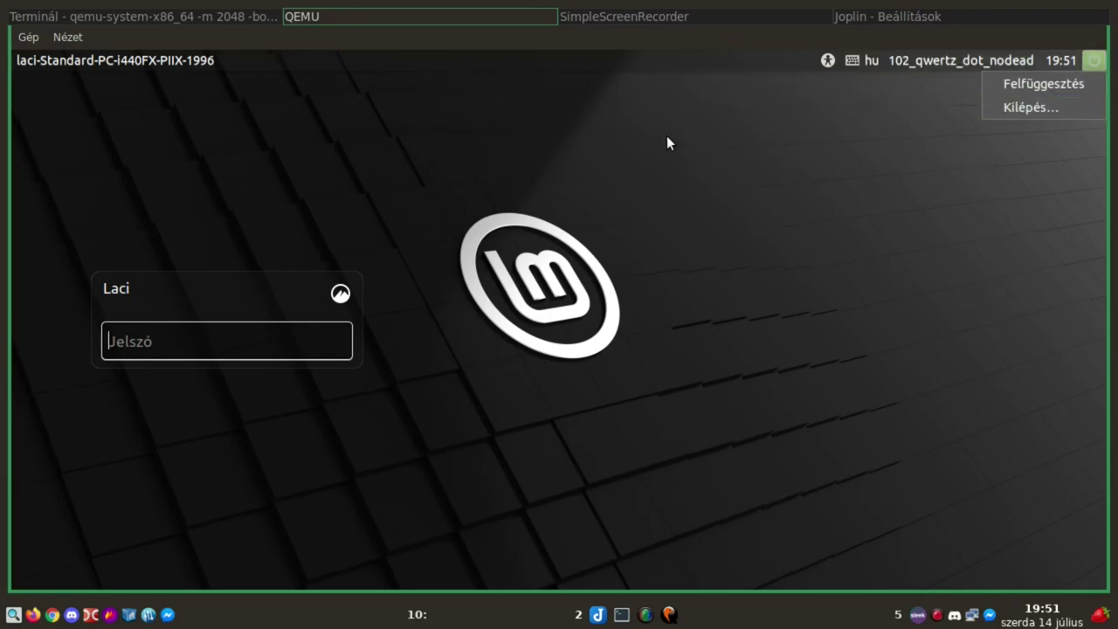
pyautogui.click(199, 338)
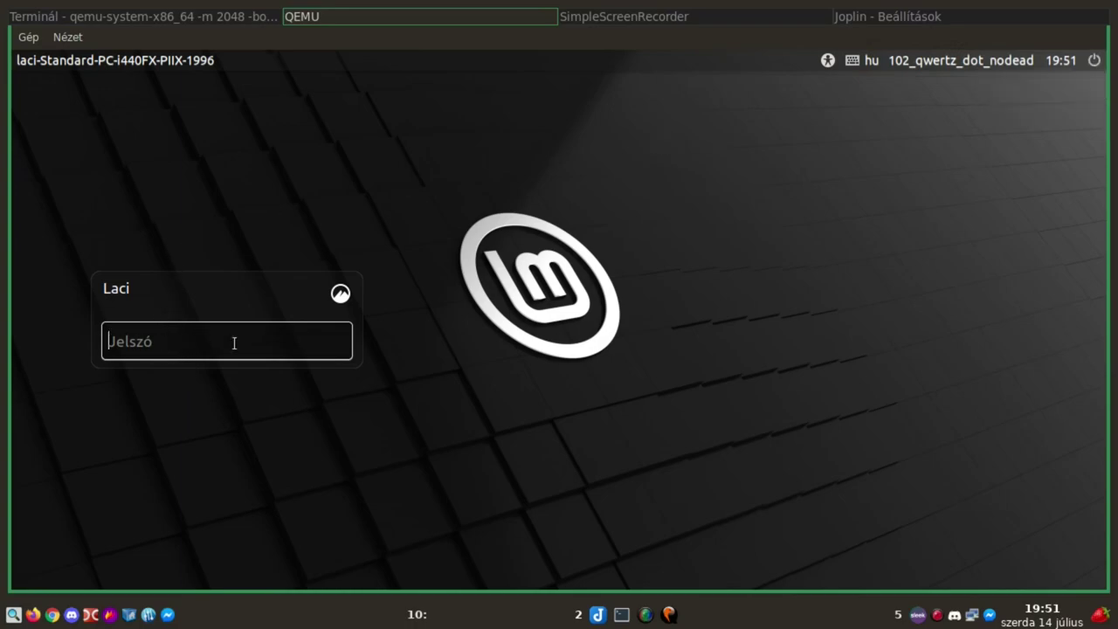
pyautogui.write('***')
# Review the available Cinnamon sessions, keep the default, and log in
pyautogui.click(340, 293)
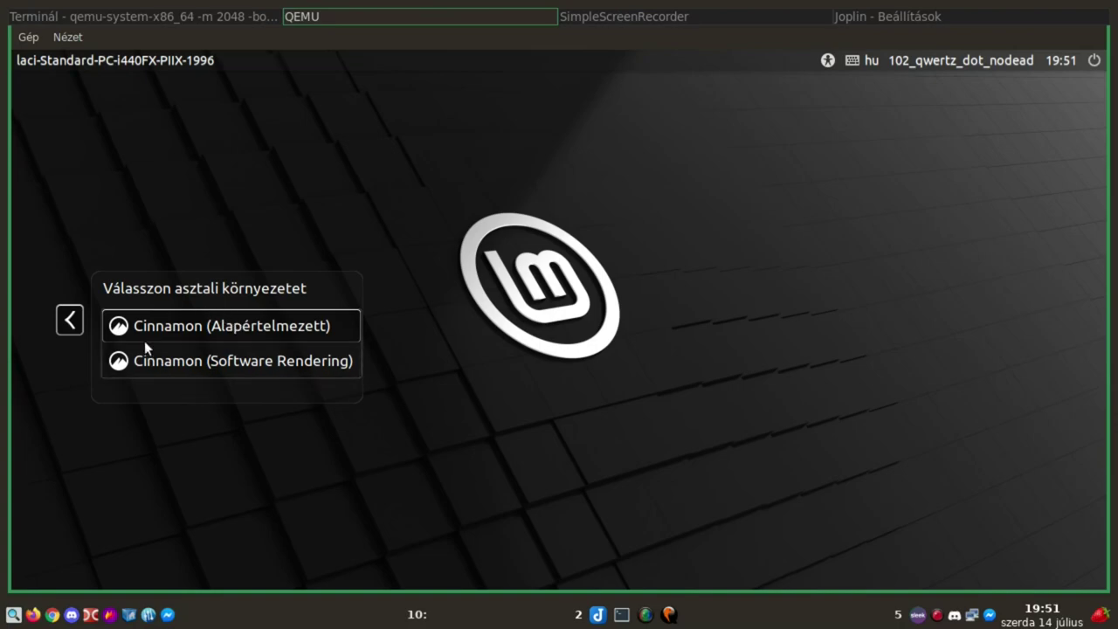
pyautogui.click(69, 320)
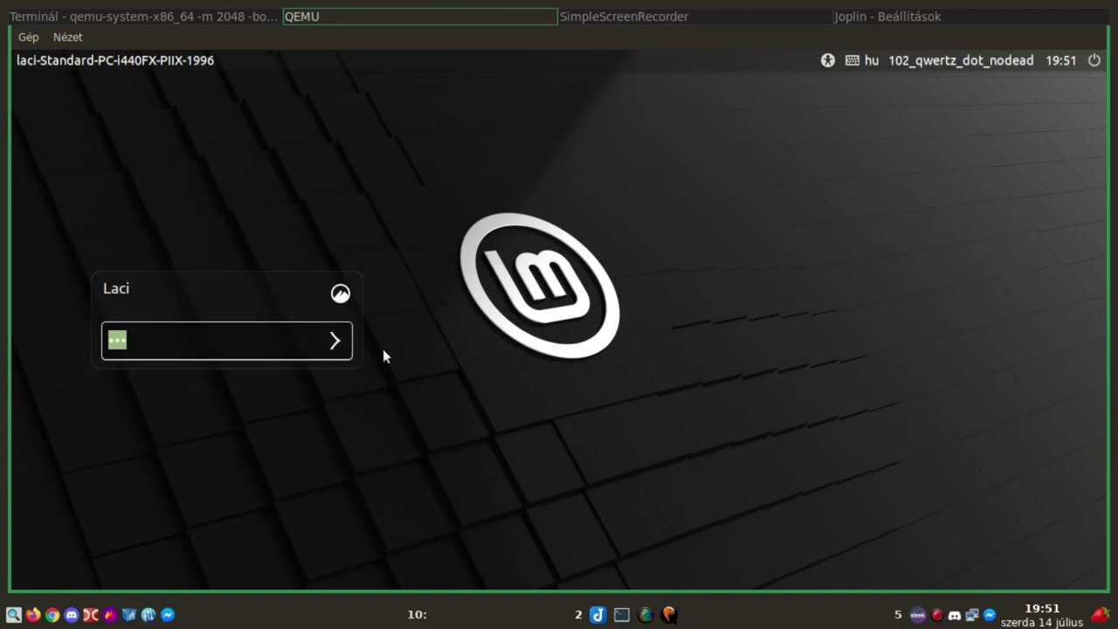
pyautogui.press('Return')
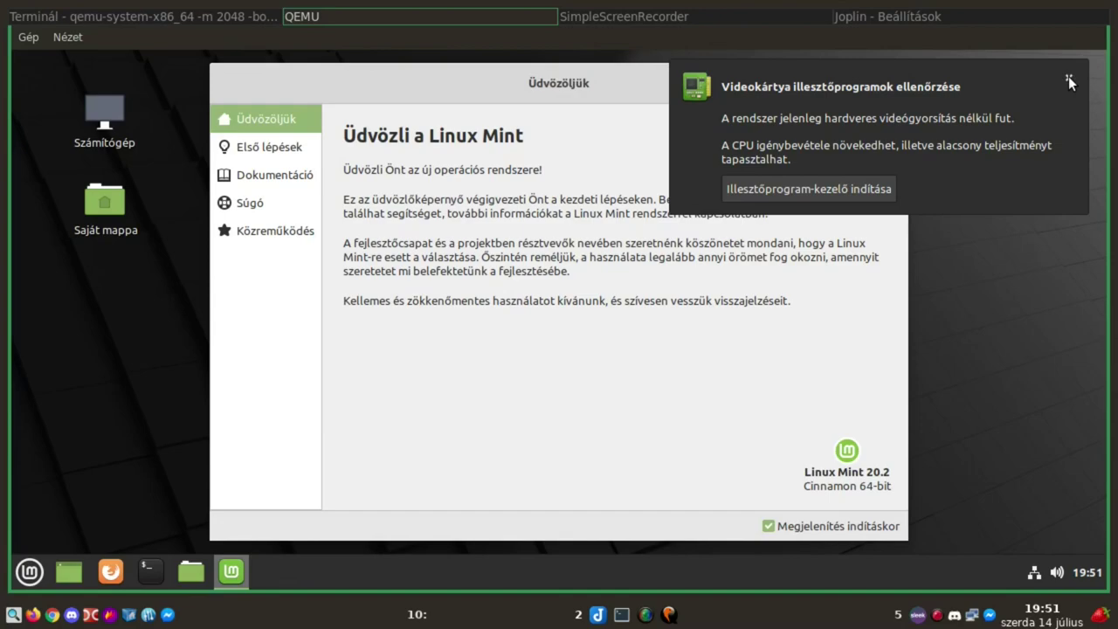
# Close the Videokártya illesztőprogramok notification
pyautogui.click(1068, 77)
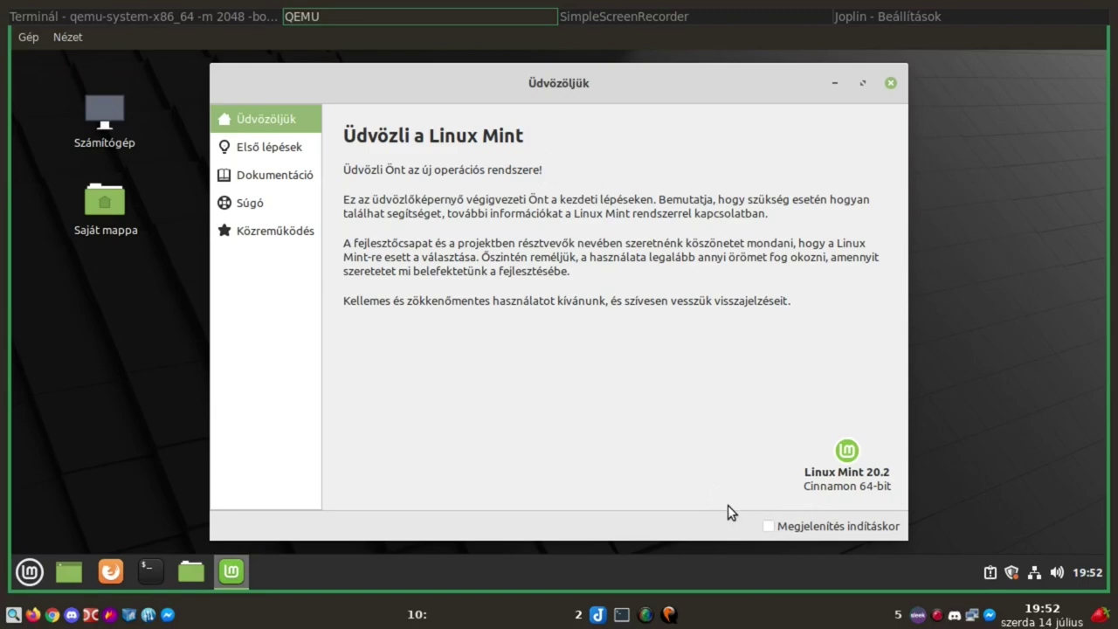
# Open Első lépések and scroll through its colour, panel, snapshot and driver sections
pyautogui.click(261, 150)
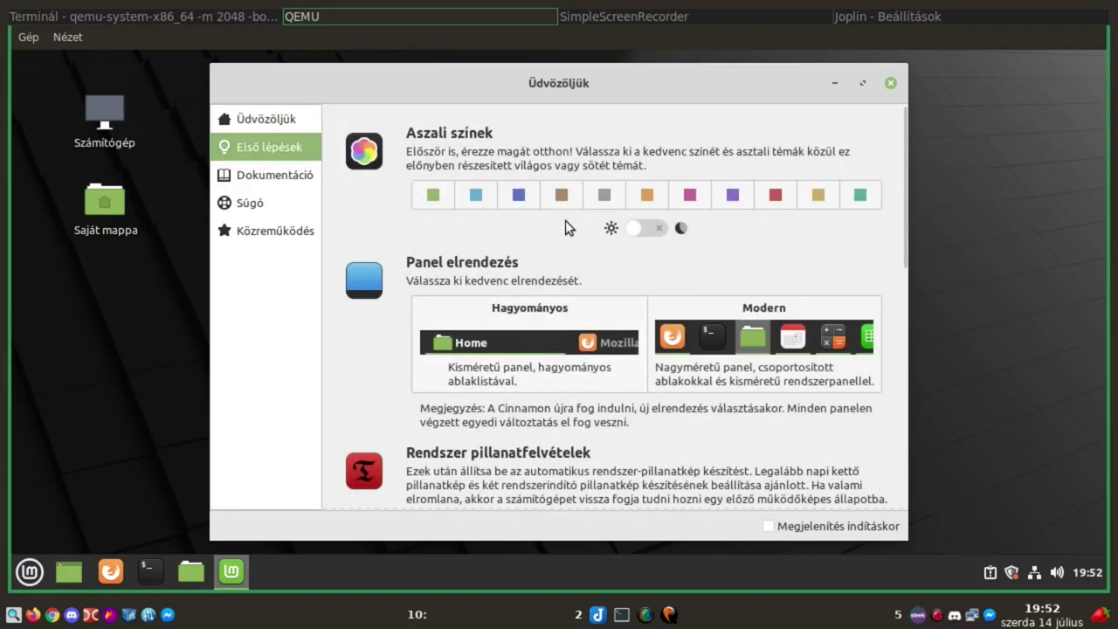
pyautogui.scroll(-6, 565, 220)
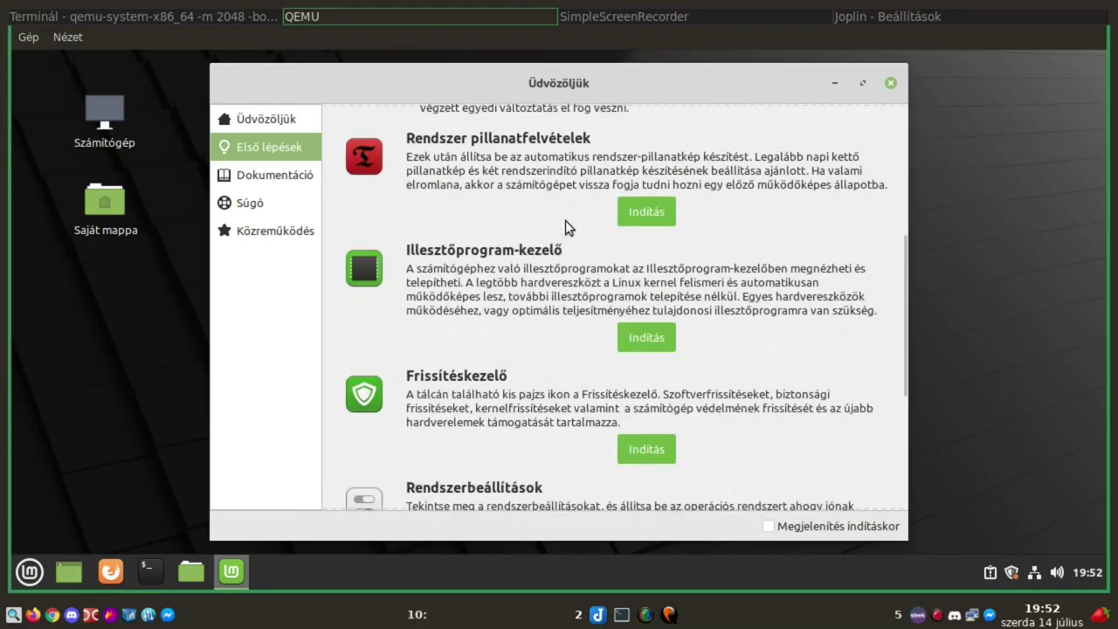
pyautogui.scroll(4, 722, 280)
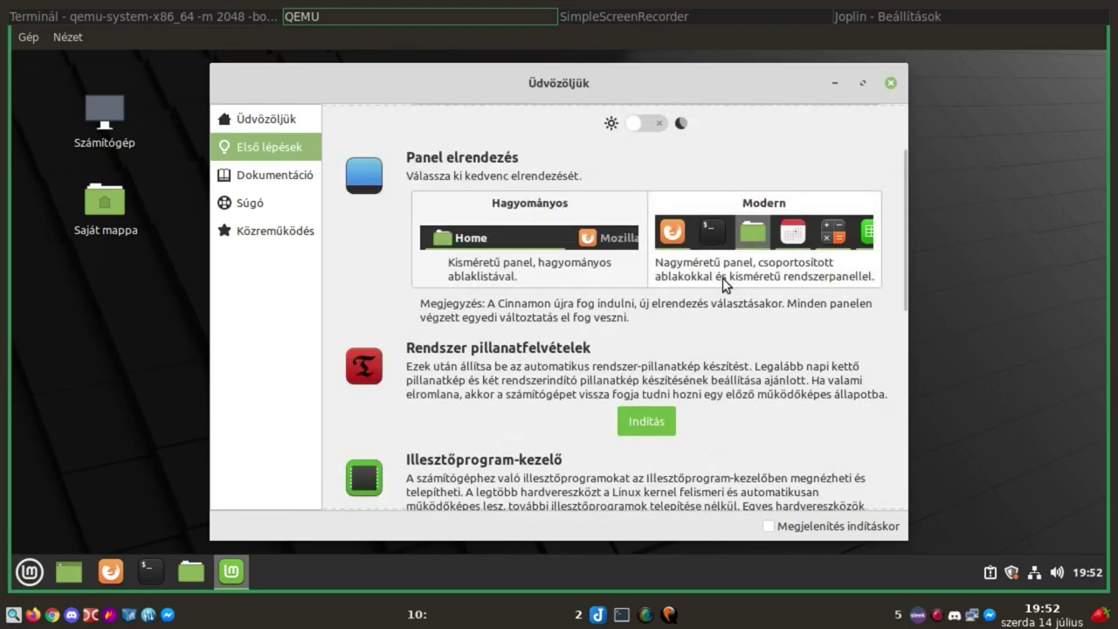
pyautogui.scroll(2, 723, 278)
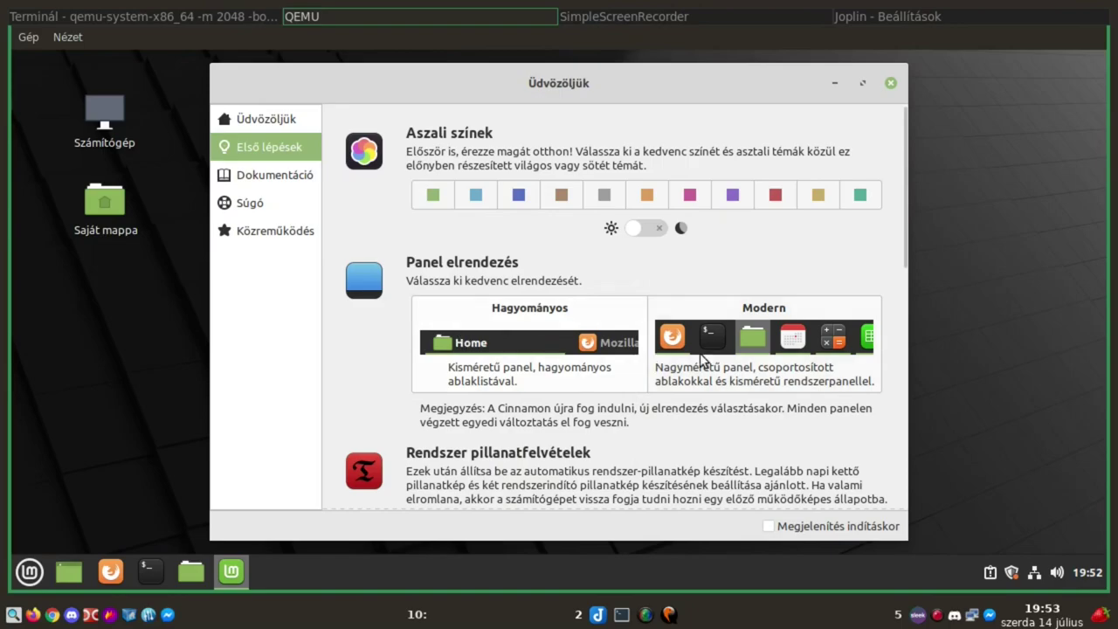
pyautogui.scroll(-1, 725, 346)
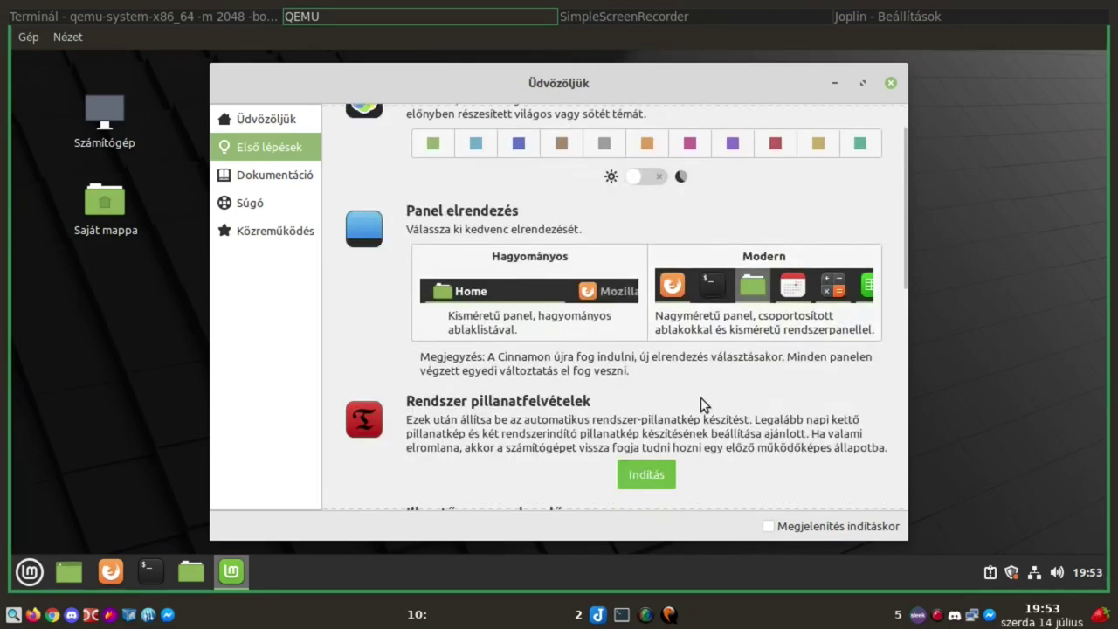
pyautogui.scroll(-1, 694, 405)
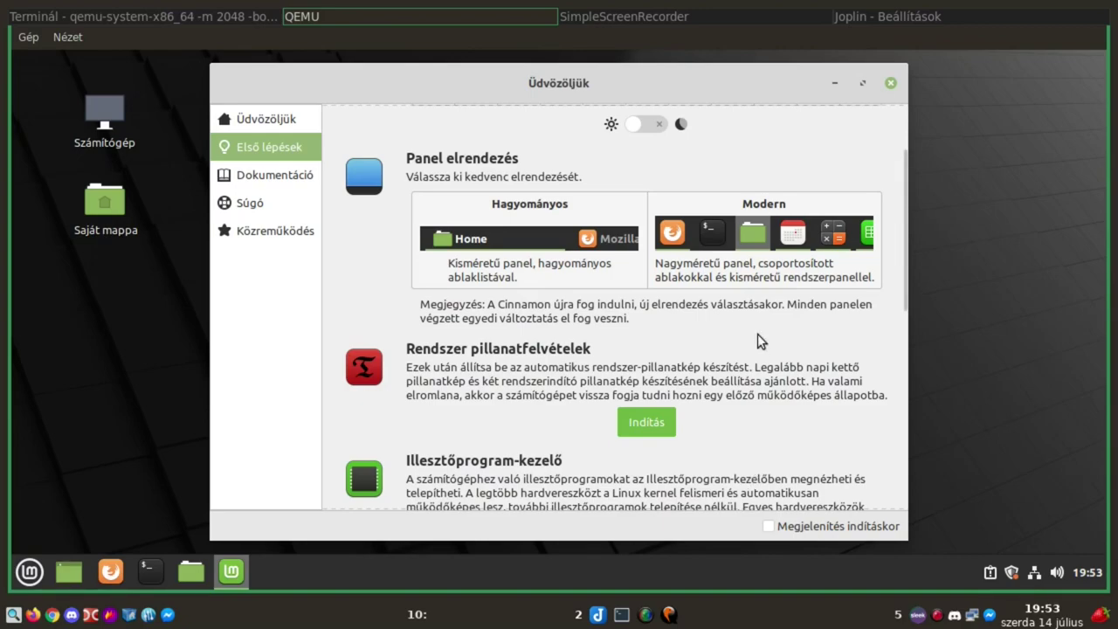
pyautogui.scroll(-1, 719, 437)
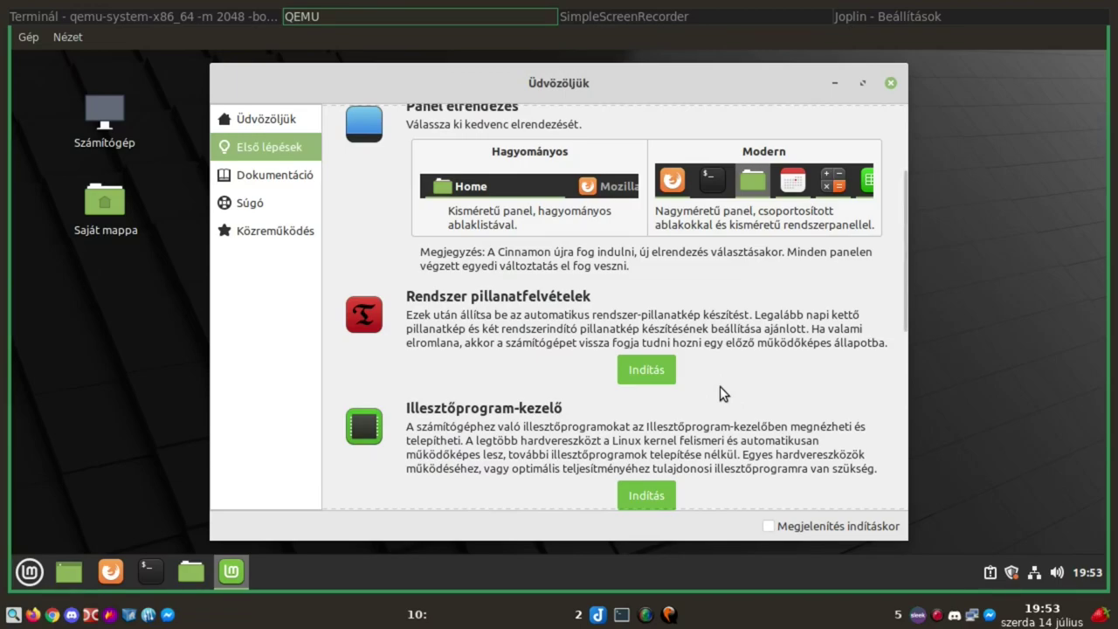
pyautogui.scroll(-1, 719, 386)
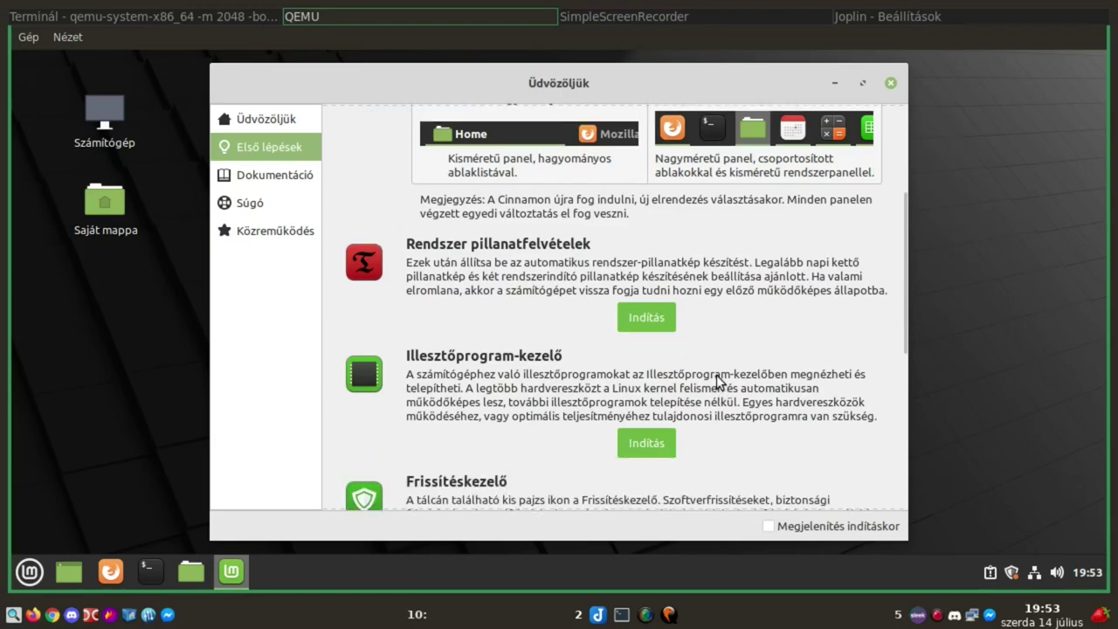
pyautogui.click(636, 442)
pyautogui.write('•••')
pyautogui.click(772, 398)
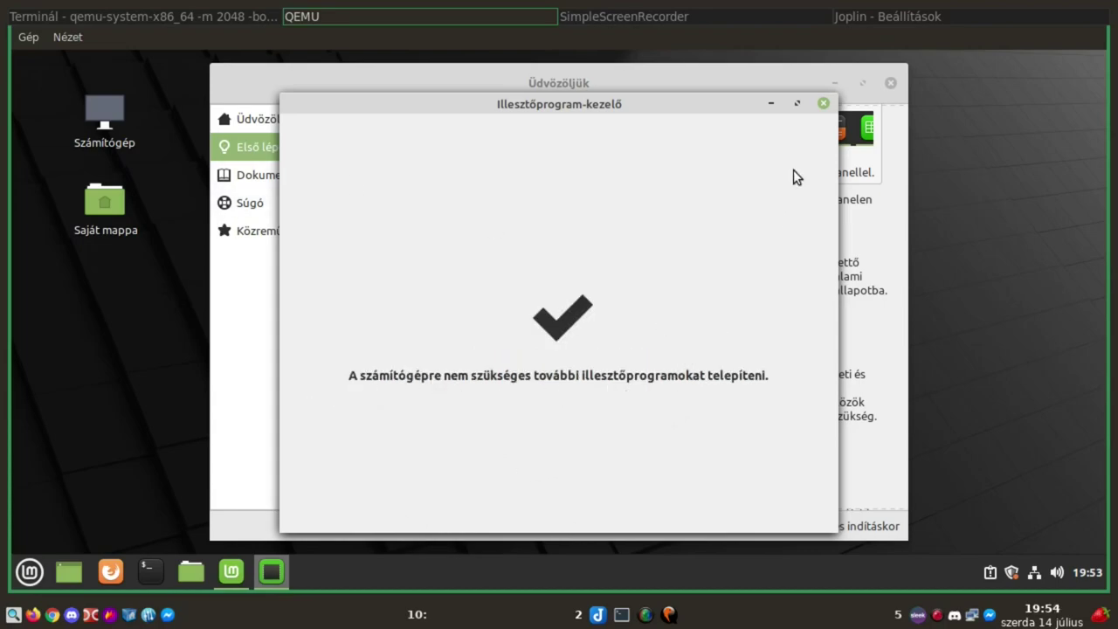
pyautogui.click(821, 103)
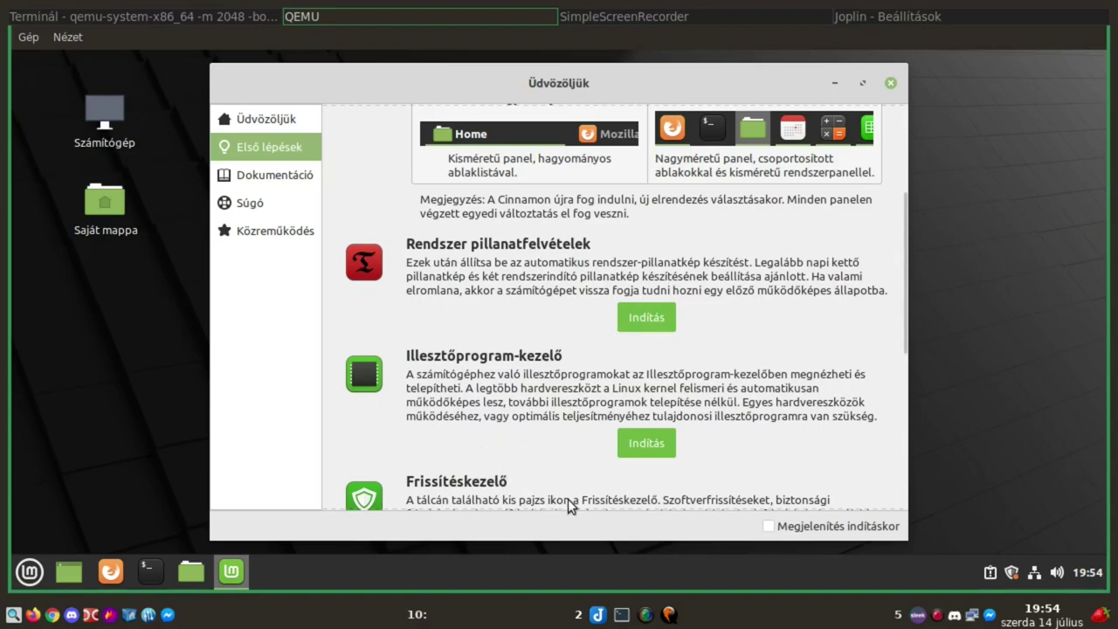
pyautogui.scroll(-3, 854, 461)
pyautogui.scroll(-1, 846, 422)
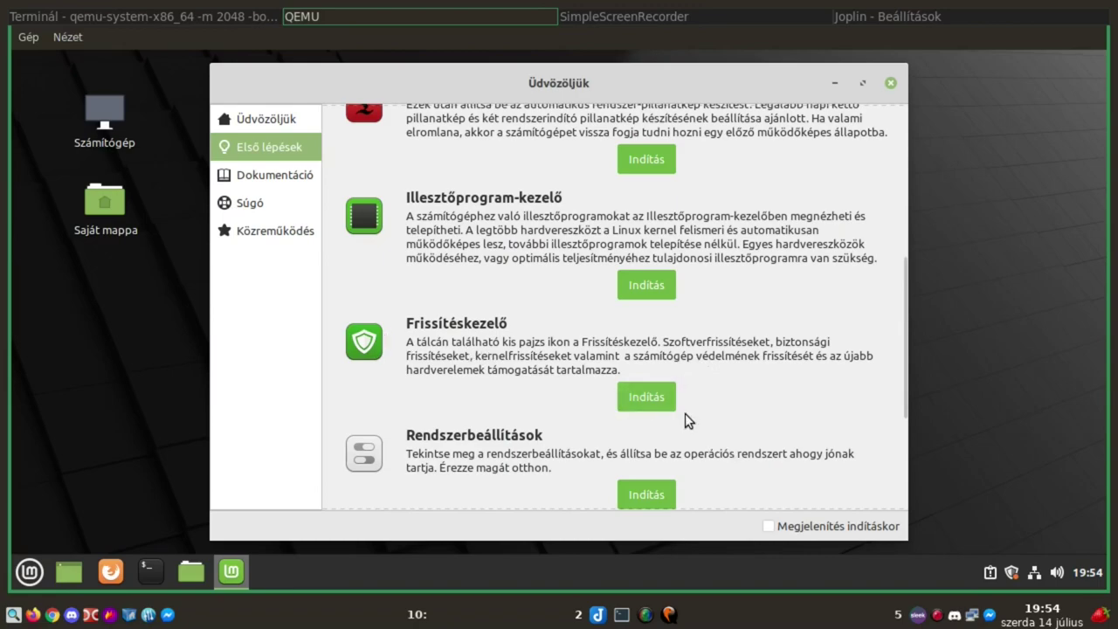
# Launch Frissítéskezelő, dismiss its intro page, and accept the local mirror suggestion
pyautogui.click(648, 399)
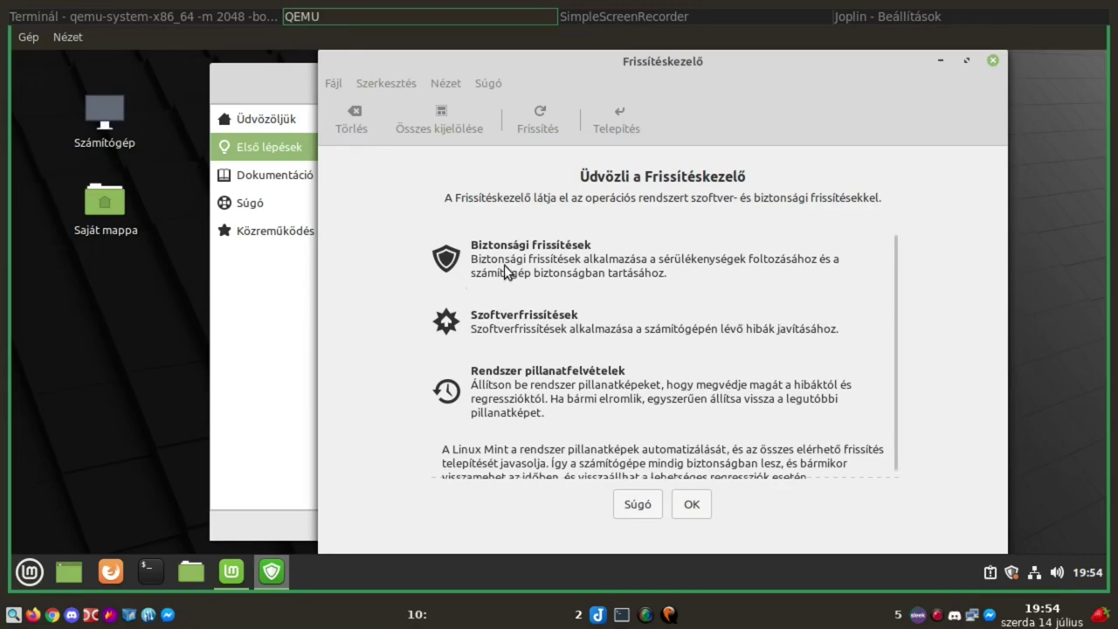
pyautogui.click(690, 505)
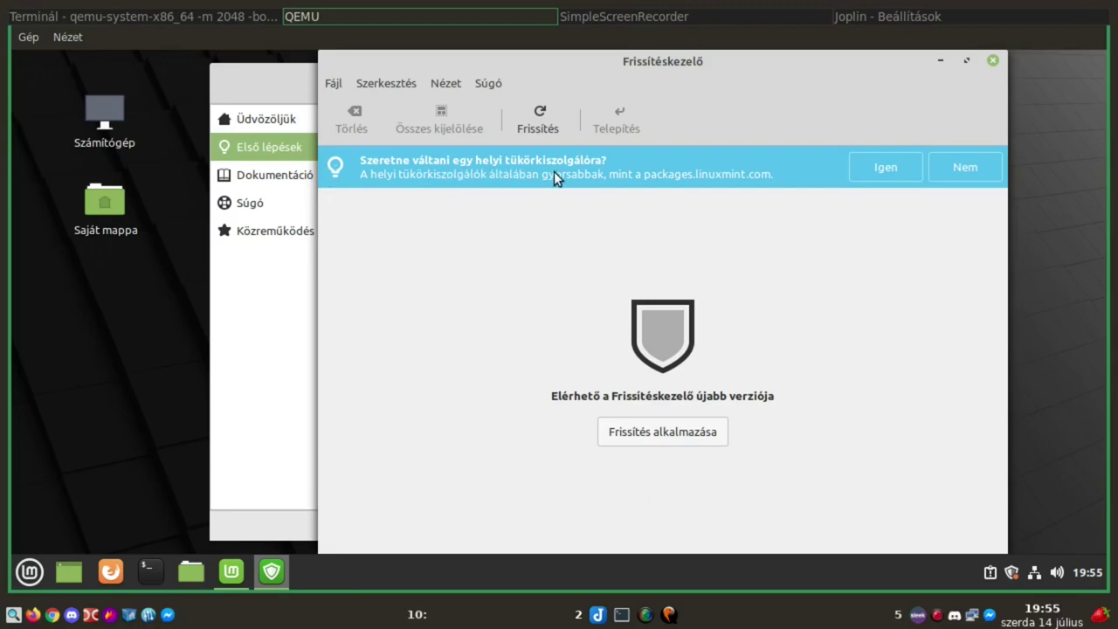
pyautogui.click(884, 170)
# Authenticate with the administrator password and view the empty PPA repositories list in Software Sources
pyautogui.write('•••')
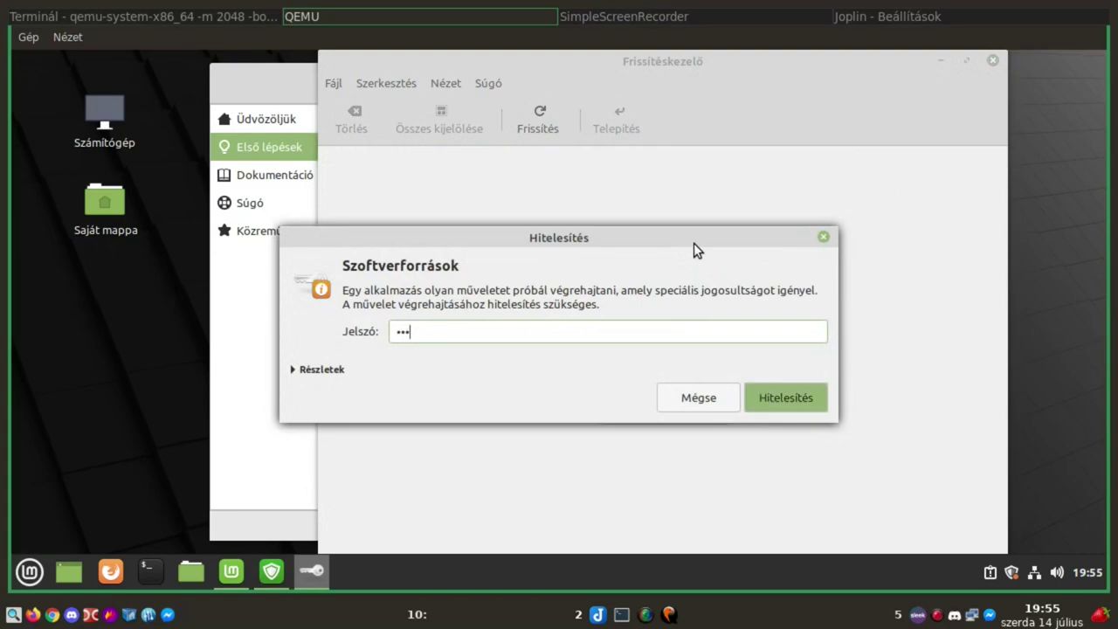
pyautogui.press('Return')
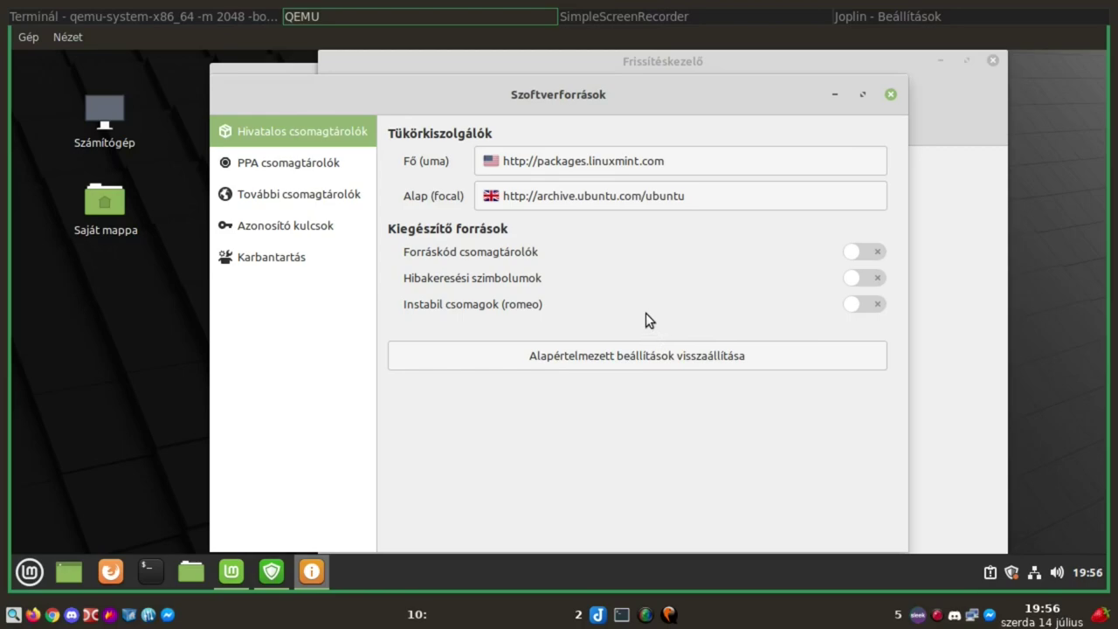
pyautogui.click(313, 162)
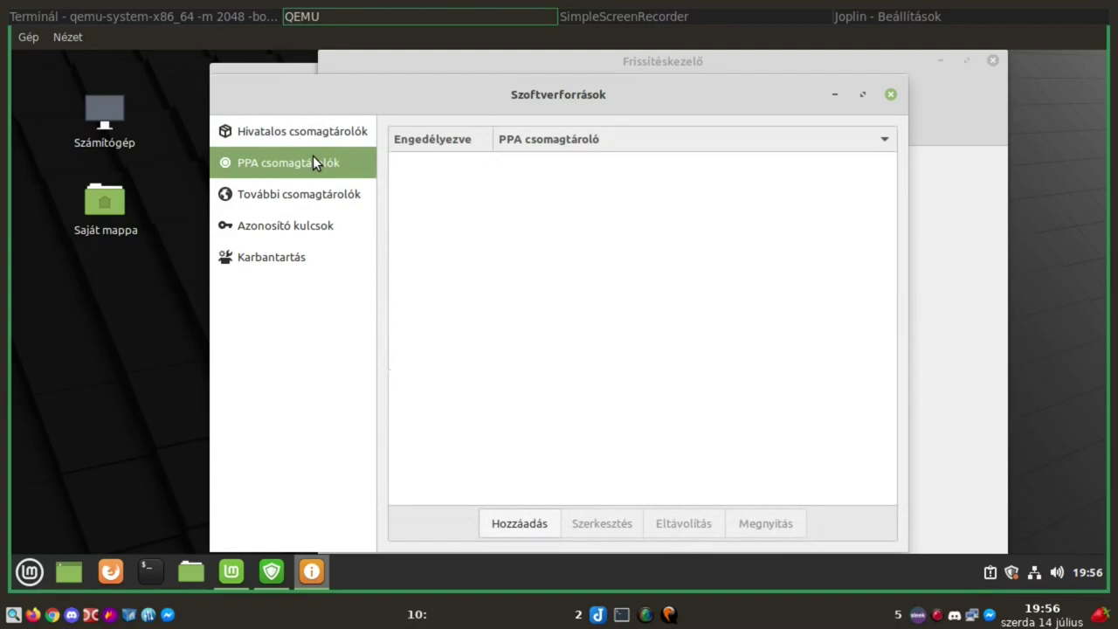
# Cancel adding a PPA, then view Additional repositories (only the unchecked CD-ROM entry) and cancel adding one
pyautogui.click(509, 523)
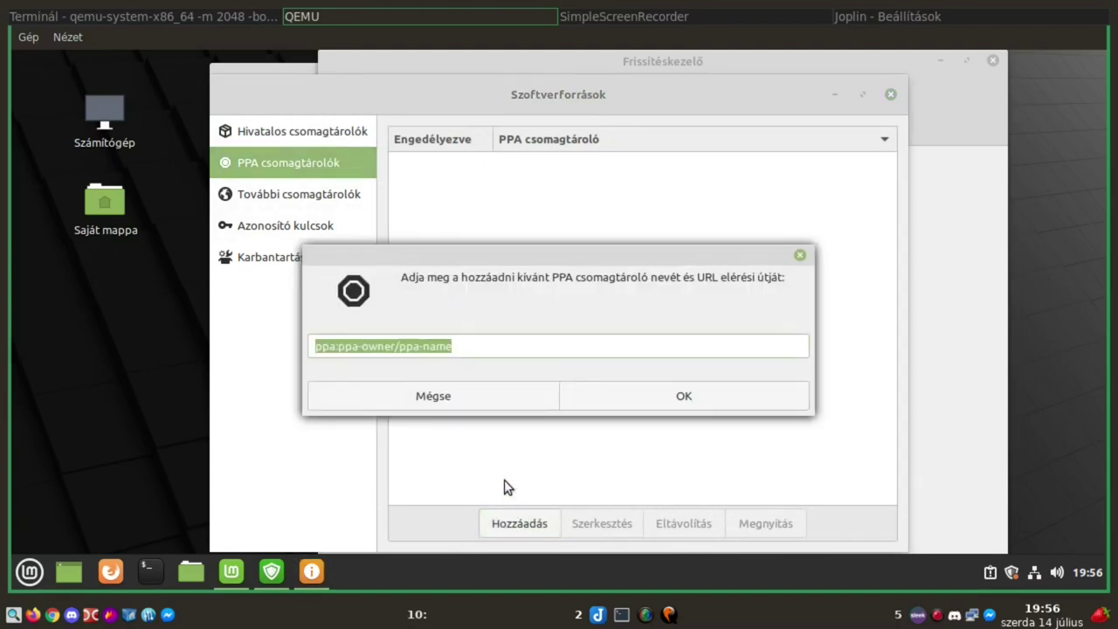
pyautogui.click(462, 404)
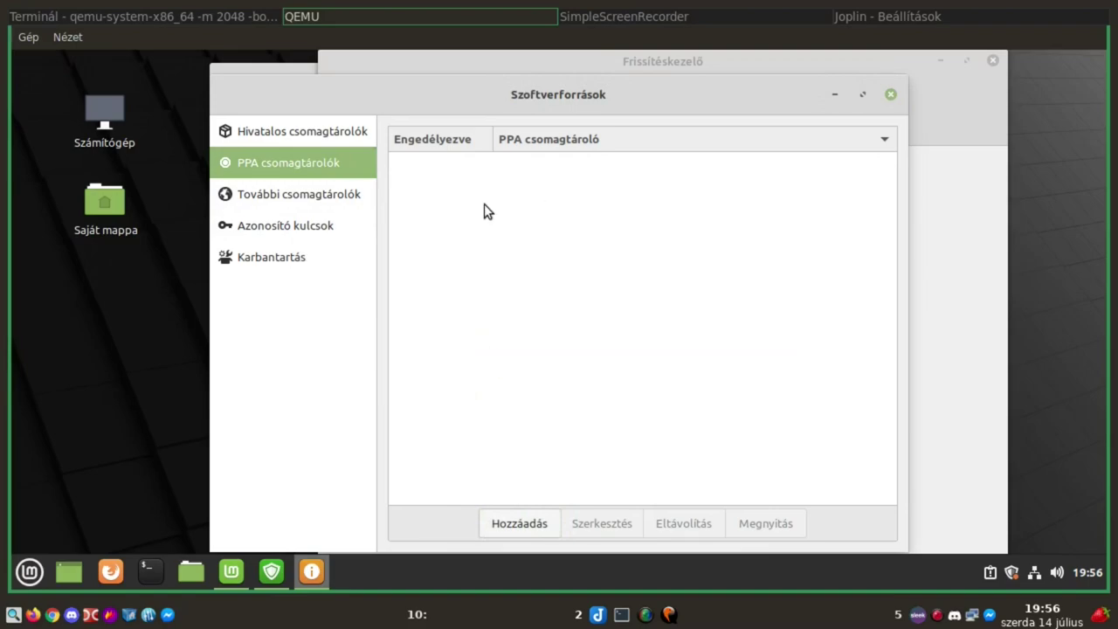
pyautogui.click(261, 206)
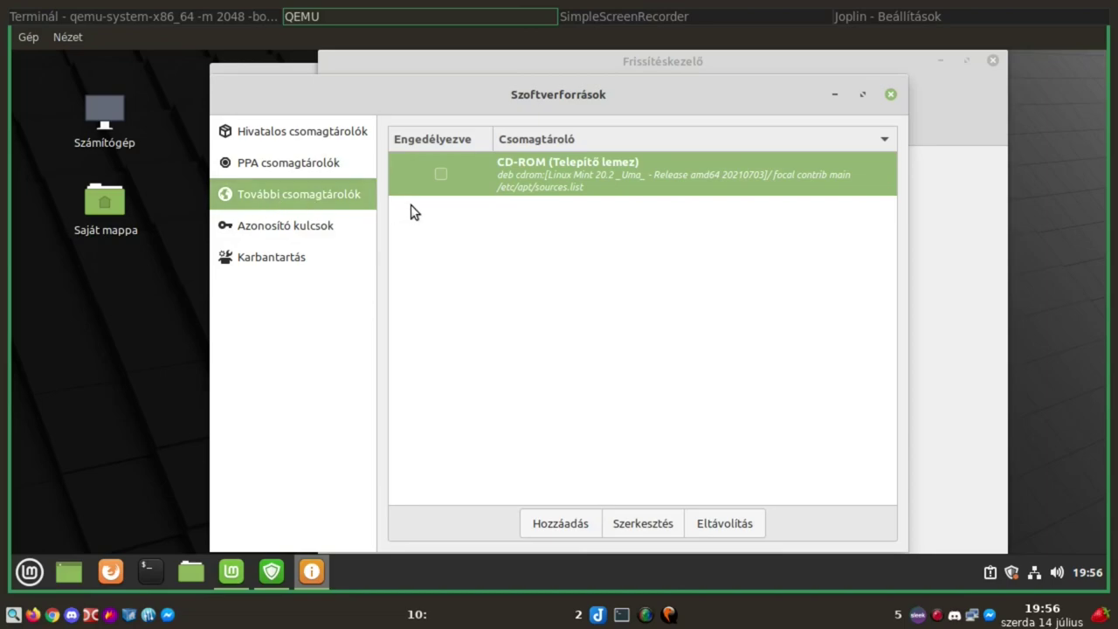
pyautogui.click(546, 526)
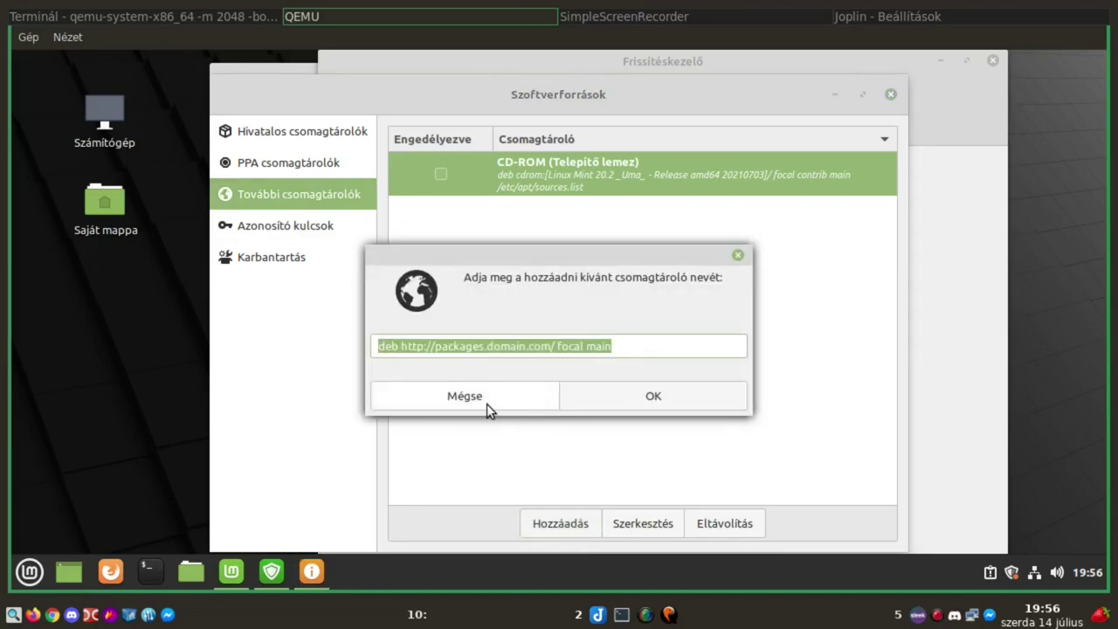
pyautogui.click(436, 395)
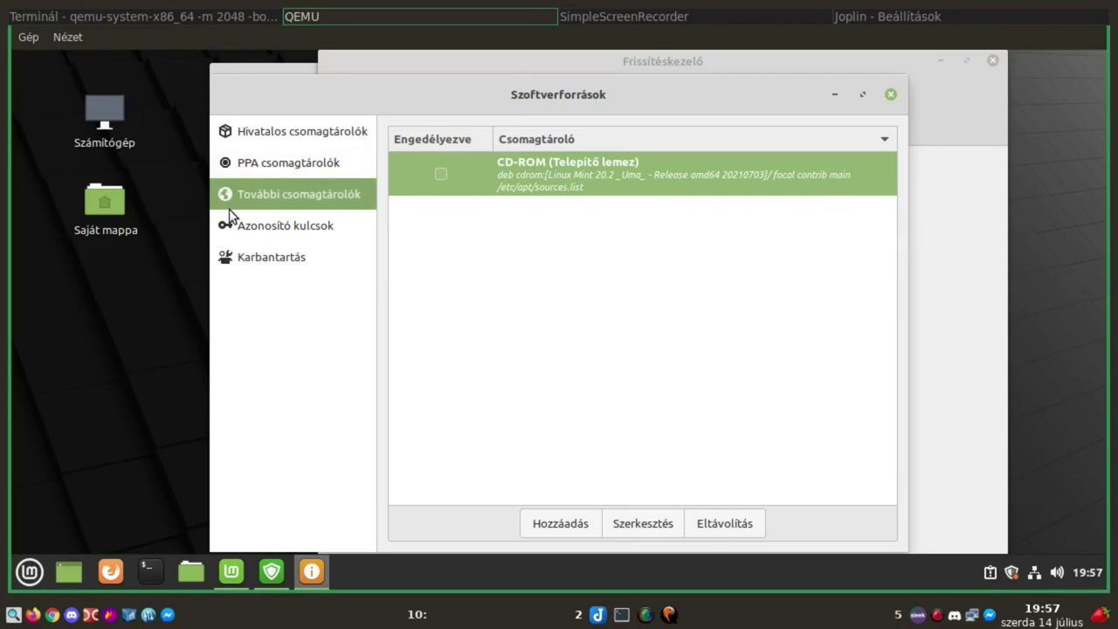
# View the Authentication keys and Maintenance pages, then close Software Sources
pyautogui.click(246, 225)
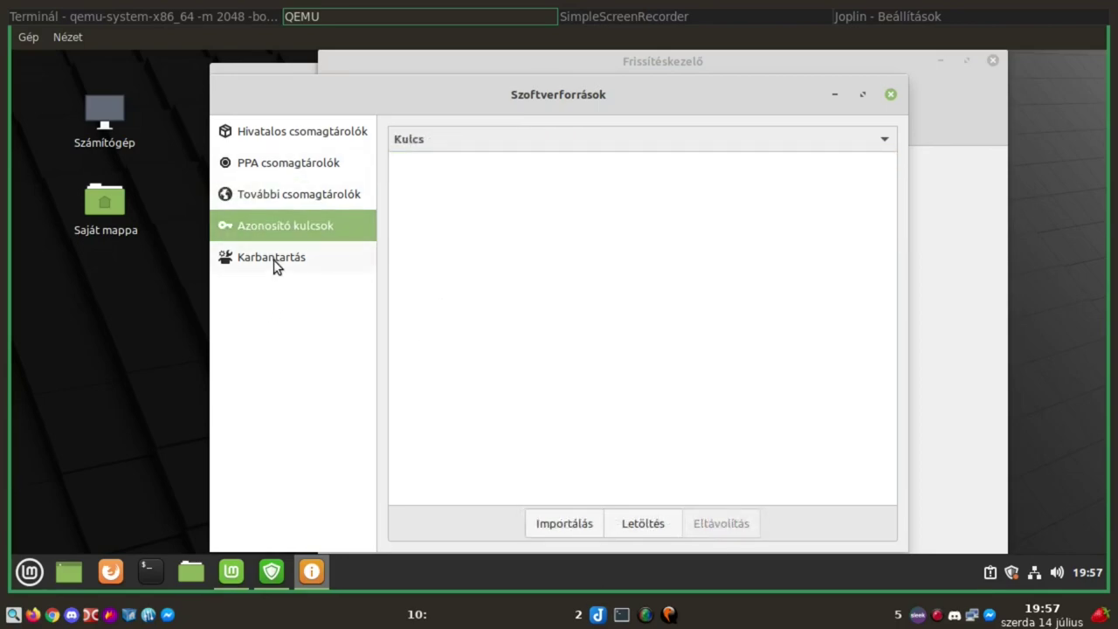
pyautogui.click(273, 259)
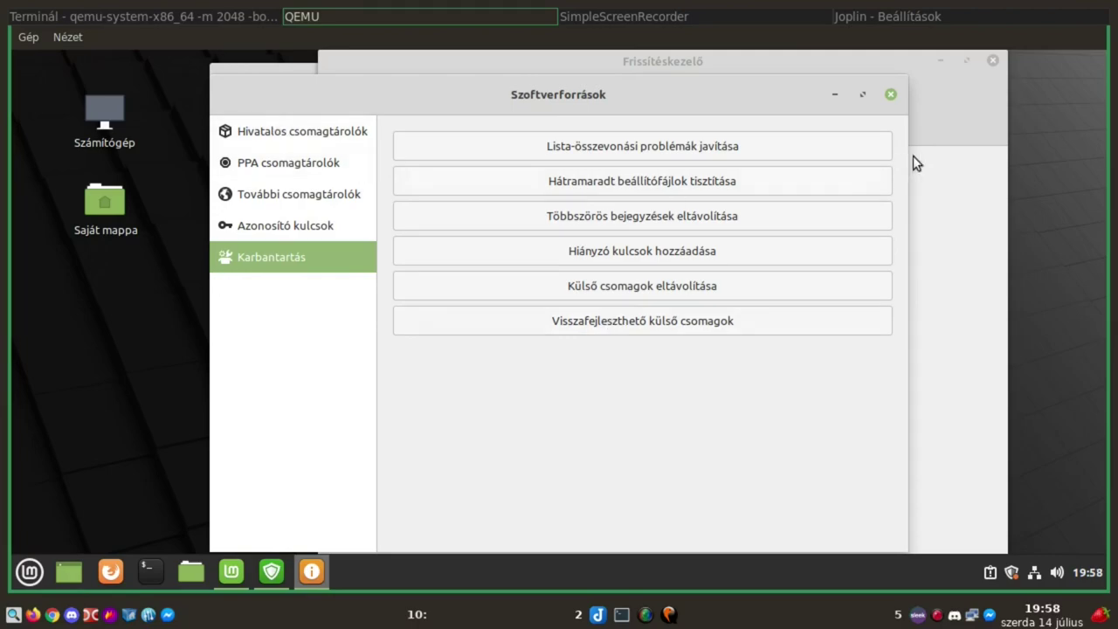
pyautogui.click(891, 95)
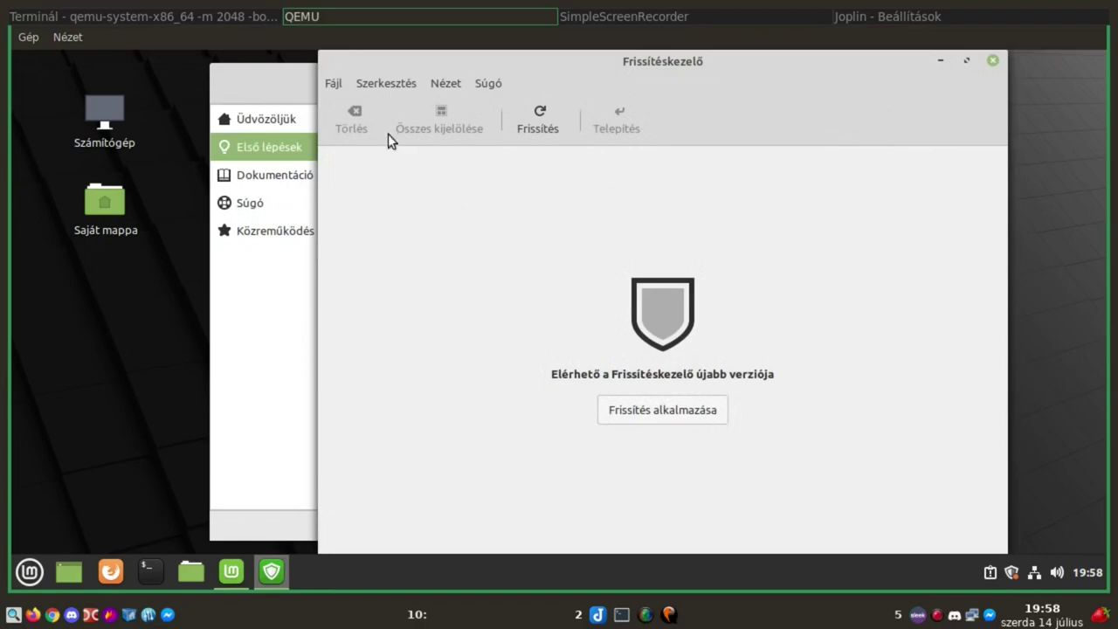
# Authorise the Update Manager's self-update, then start installing all 28 updates (208 MB)
pyautogui.click(657, 408)
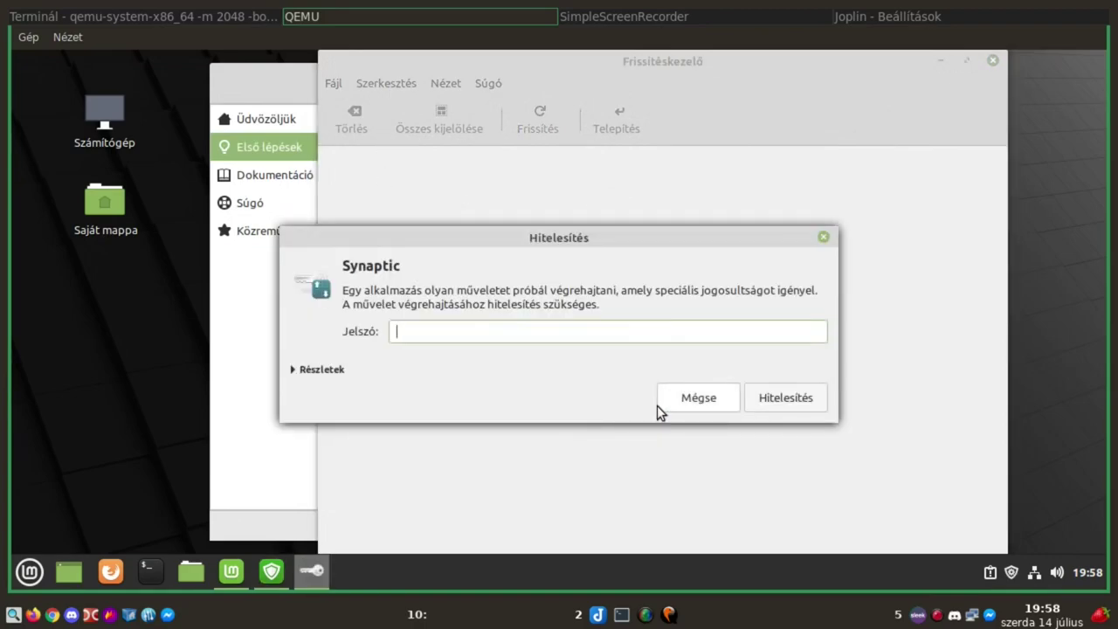
pyautogui.write('****')
pyautogui.press('Return')
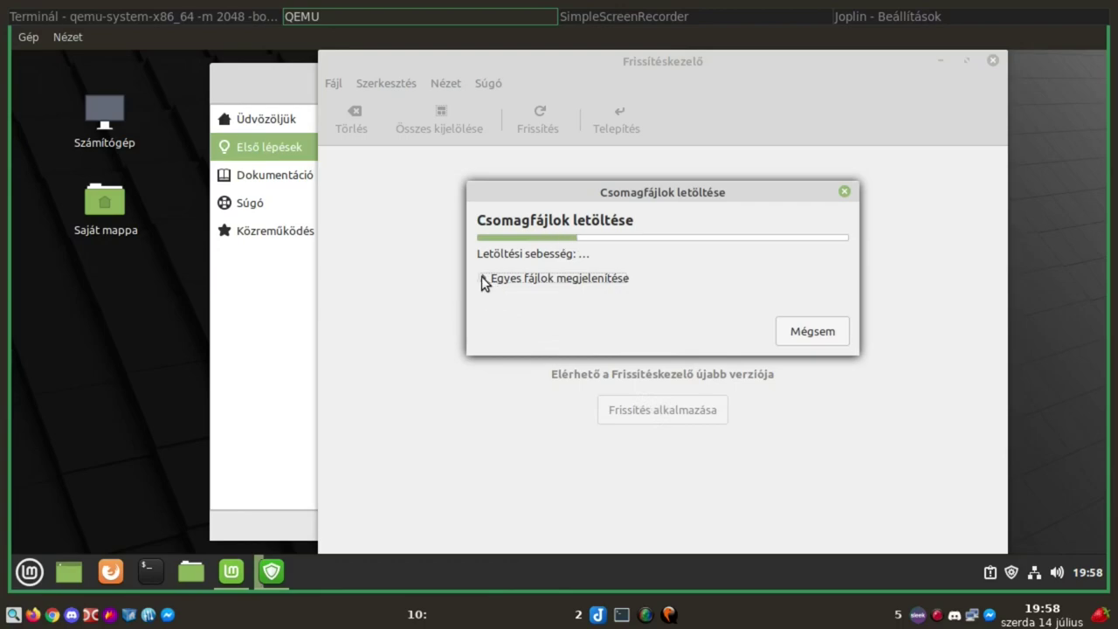
pyautogui.click(483, 277)
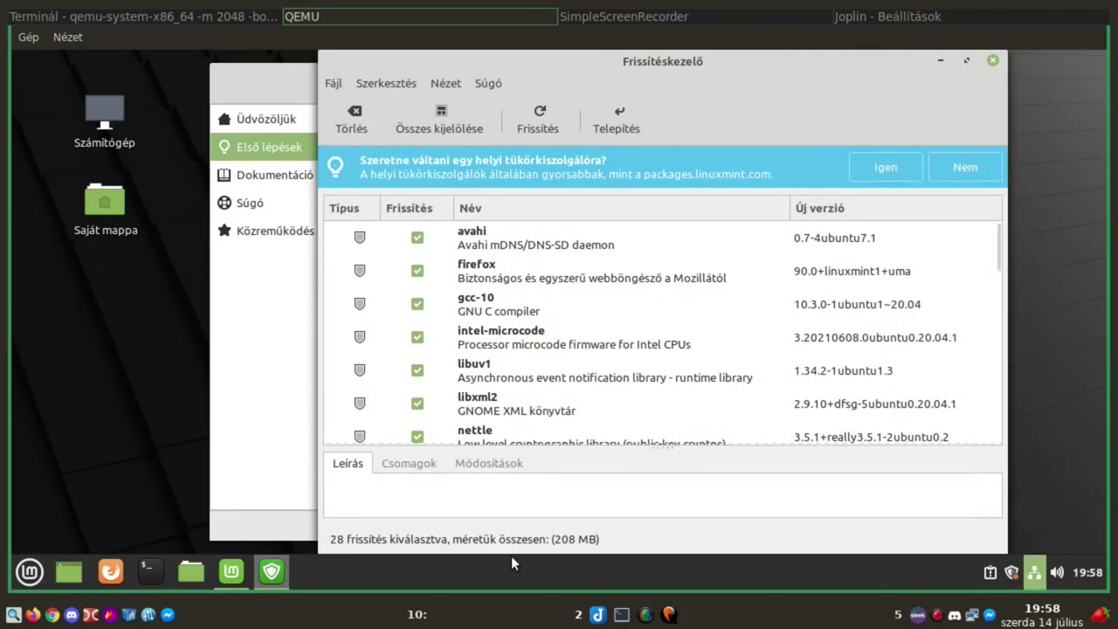
pyautogui.click(611, 113)
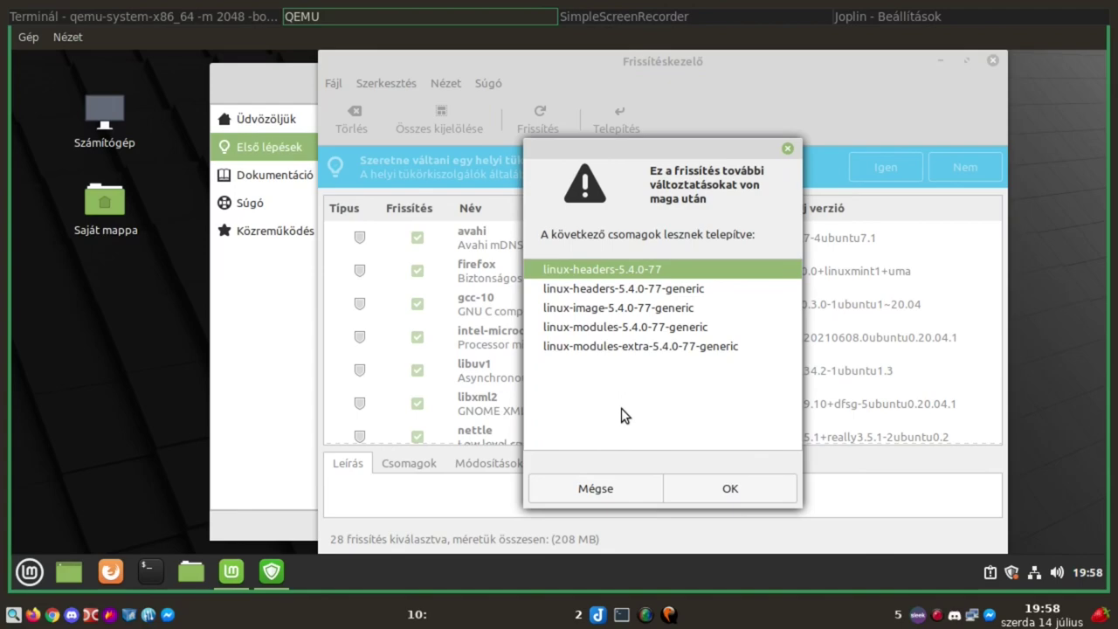
# Accept the five extra linux-5.4.0-77 kernel packages, authorise with the password, and watch the downloads
pyautogui.click(712, 490)
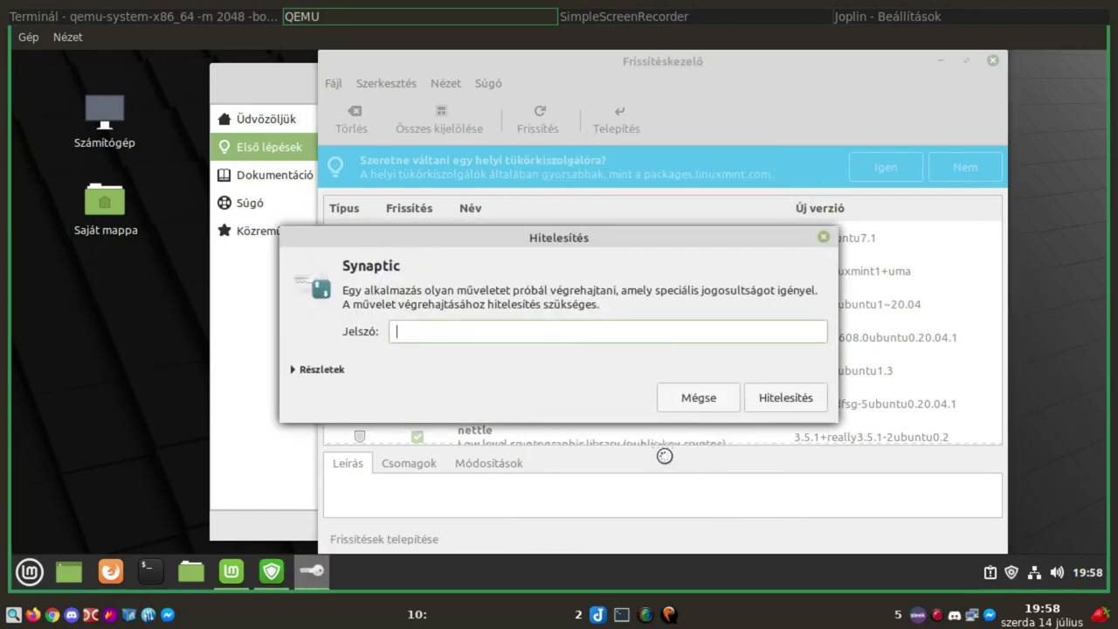
pyautogui.write('•••')
pyautogui.press('Return')
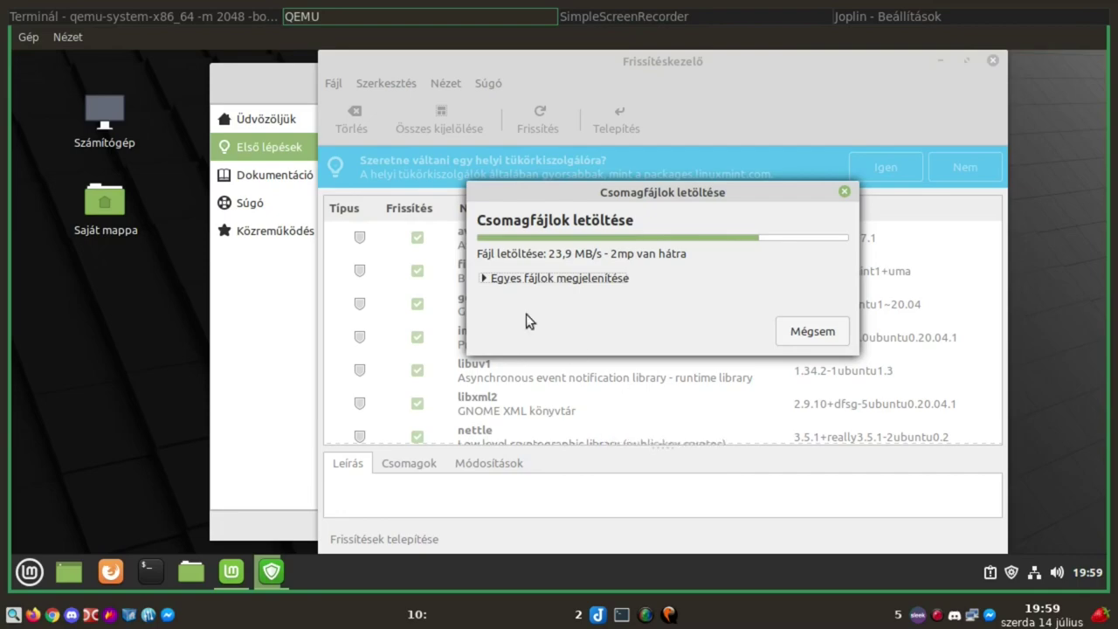
pyautogui.click(485, 279)
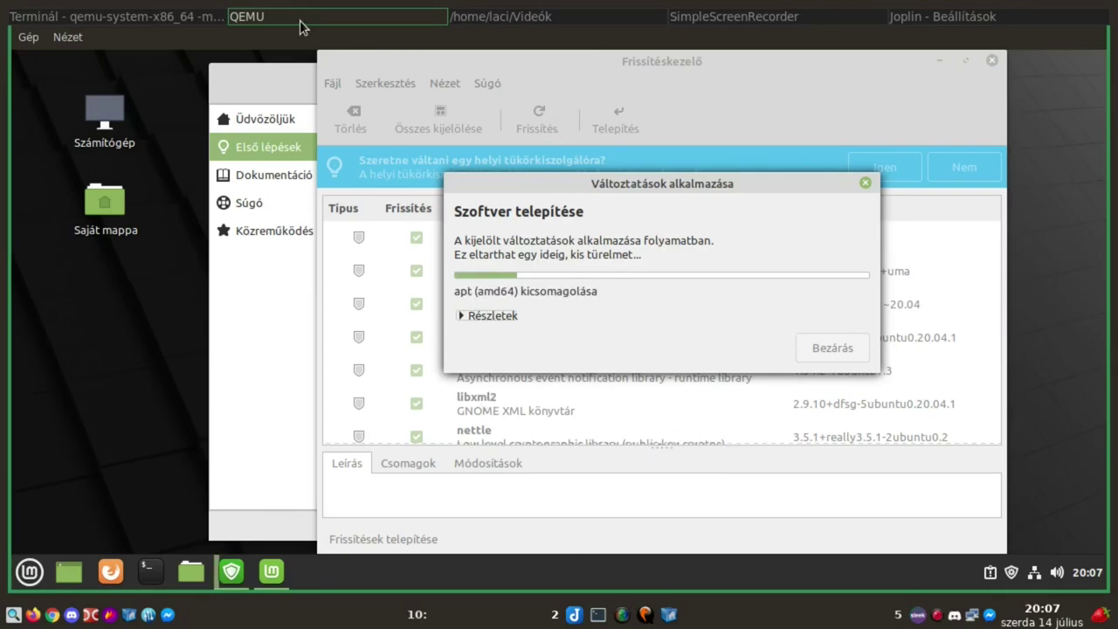
# Toggle QEMU fullscreen with Ctrl+Alt+F, ending in windowed mode once the system is up to date
pyautogui.hotkey('ctrl', 'alt', 'f')
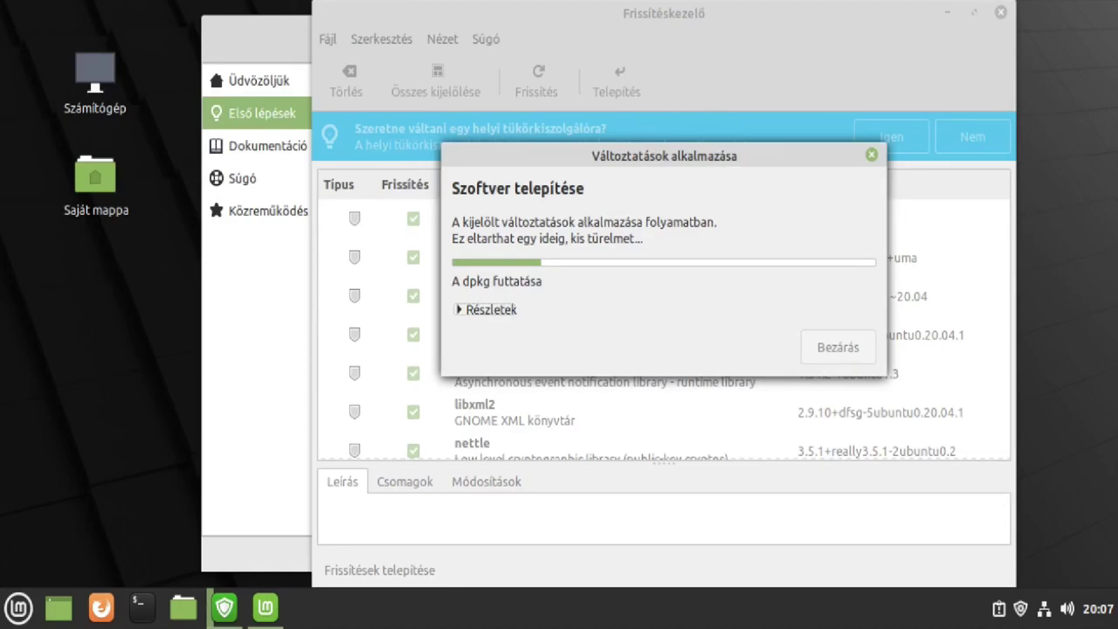
pyautogui.hotkey('ctrl', 'alt', 'f')
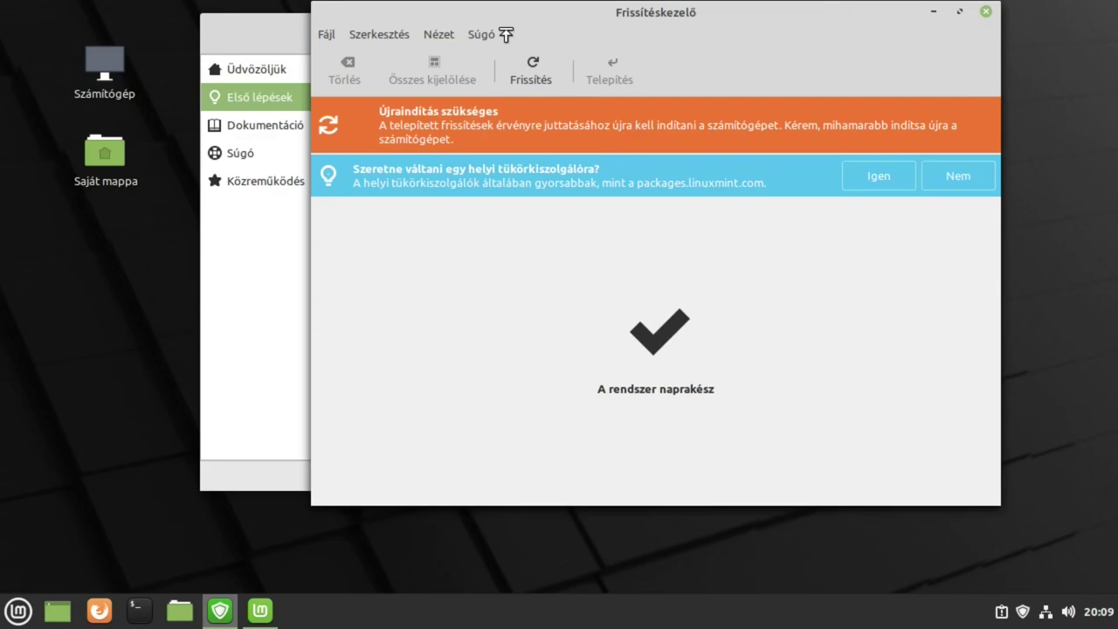
pyautogui.hotkey('ctrl', 'alt', 'f')
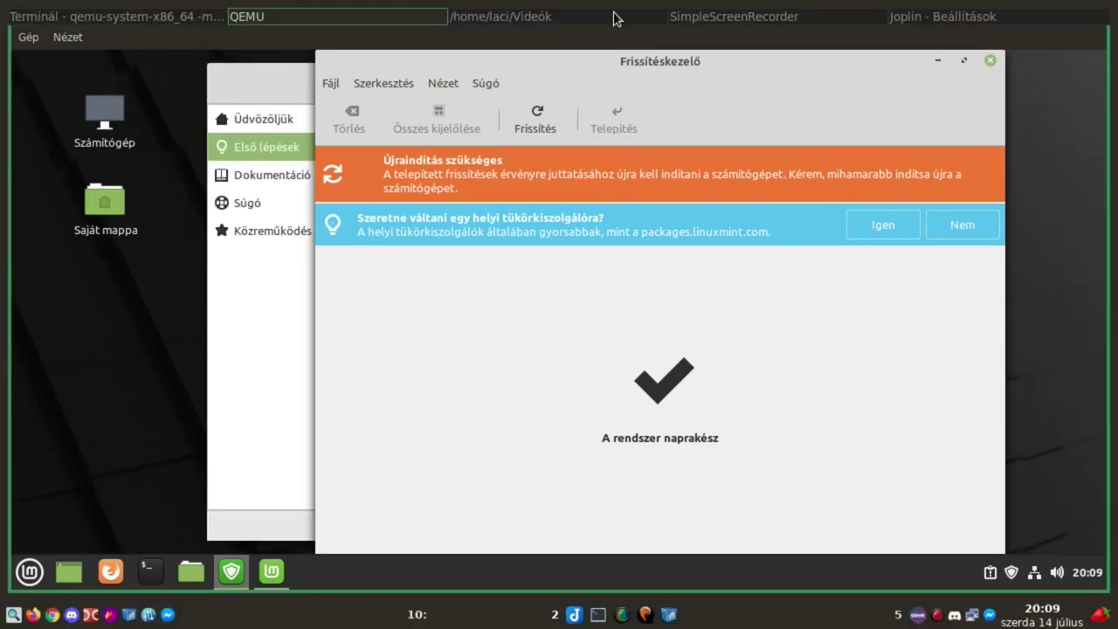
# Close Update Manager and open Date and Time in System Settings, showing Europe/Budapest with network time
pyautogui.click(990, 60)
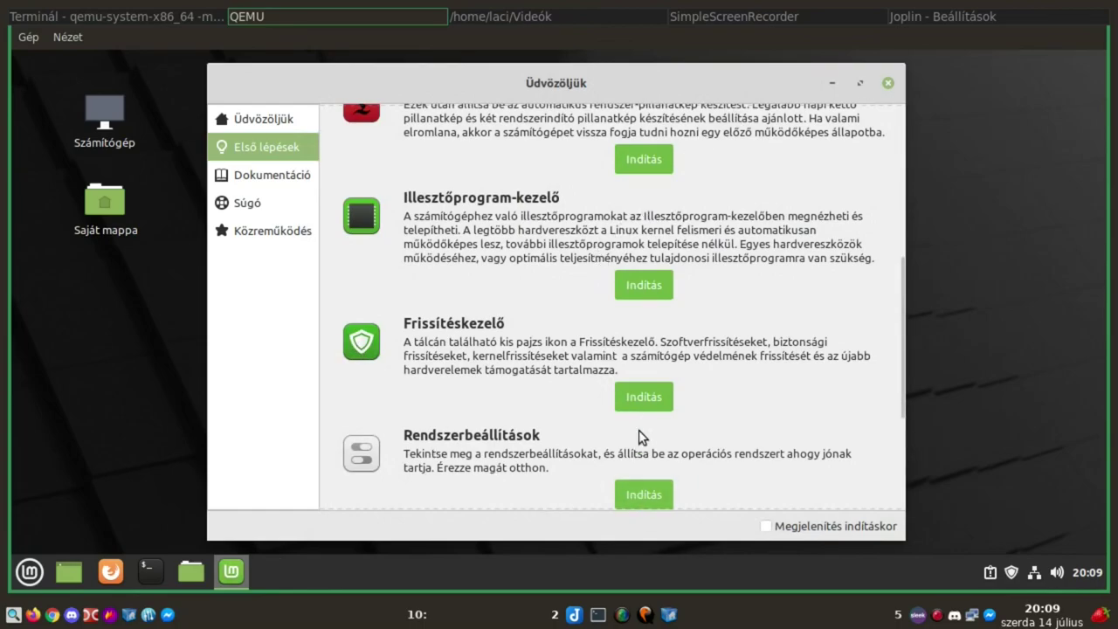
pyautogui.moveTo(899, 357); pyautogui.dragTo(892, 438)
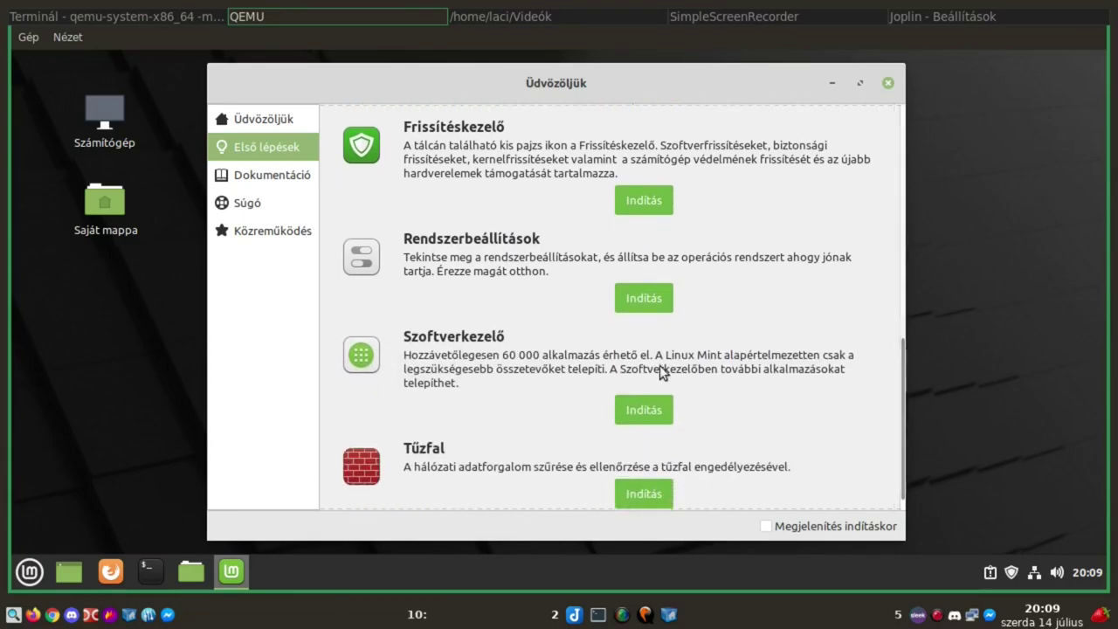
pyautogui.click(648, 295)
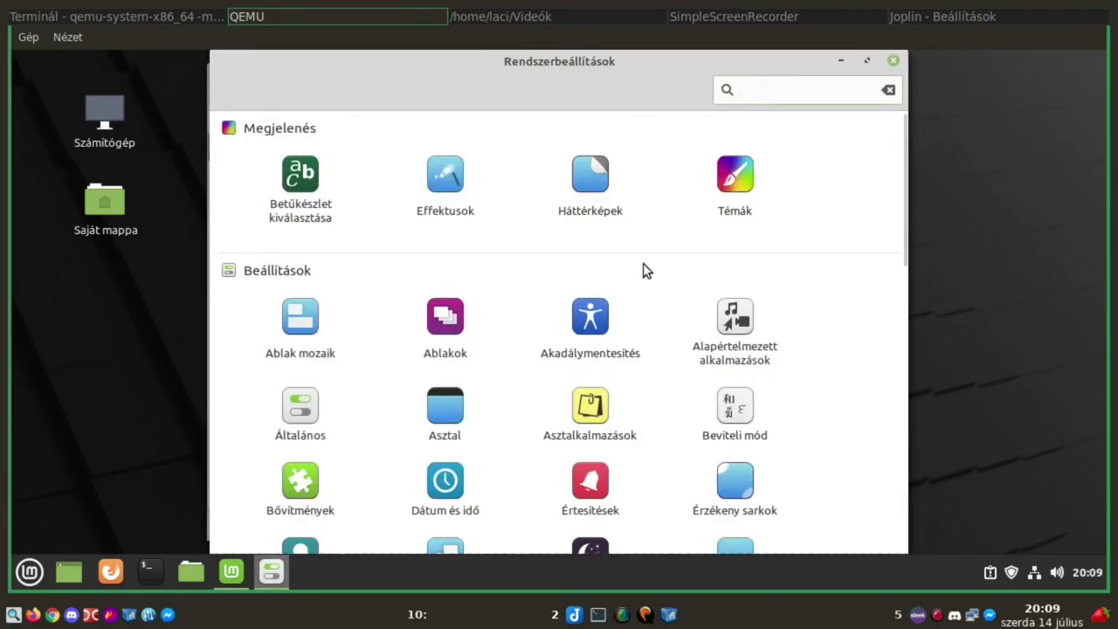
pyautogui.scroll(-3, 643, 262)
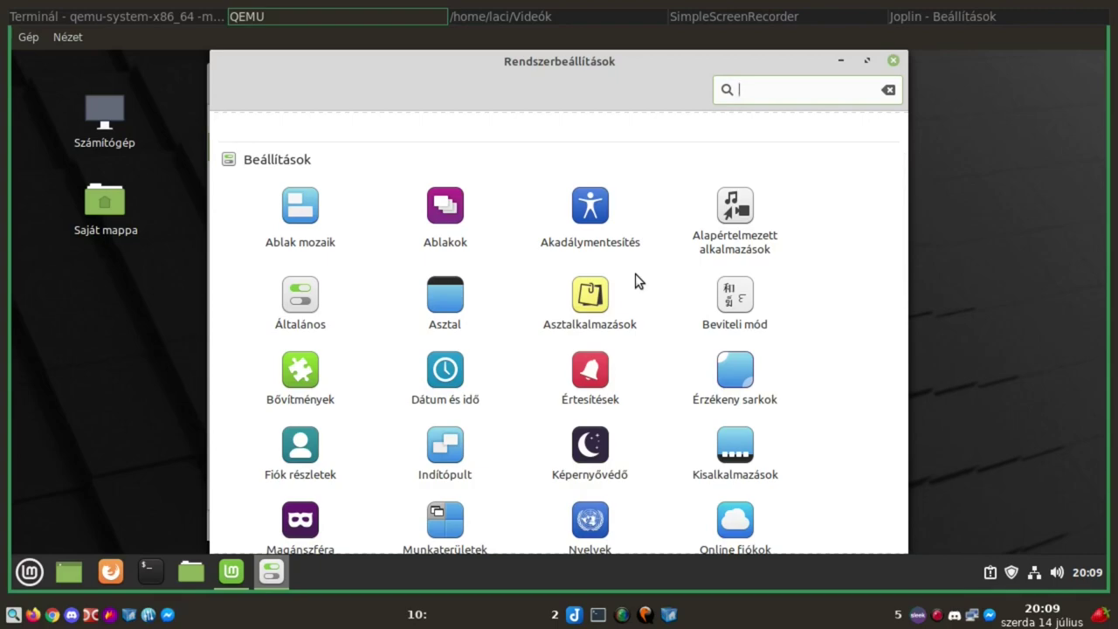
pyautogui.scroll(-1, 635, 279)
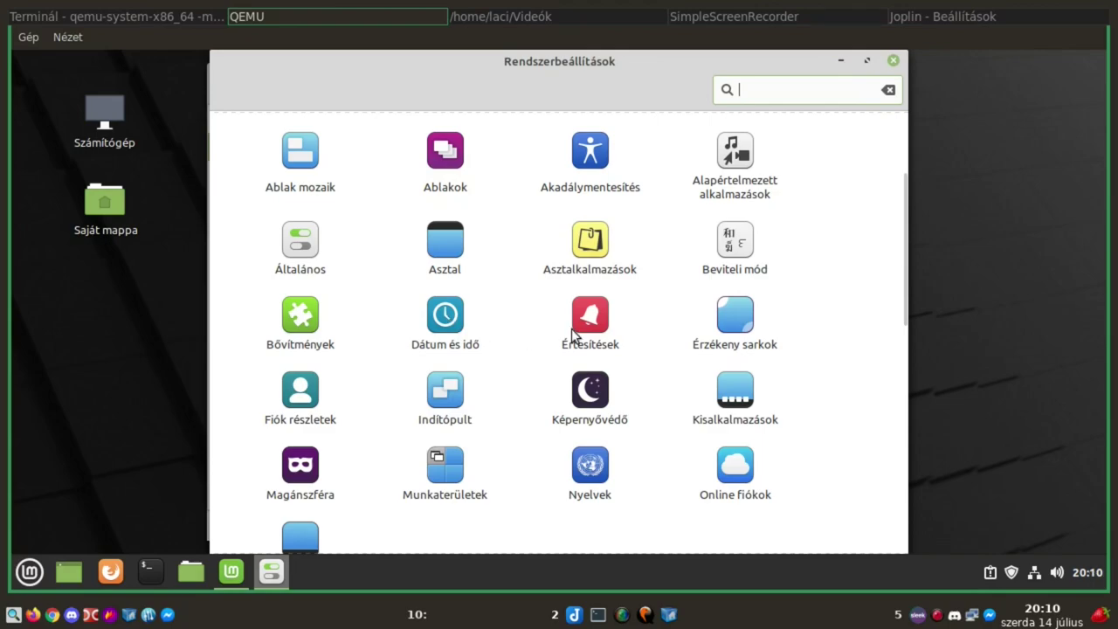
pyautogui.click(446, 321)
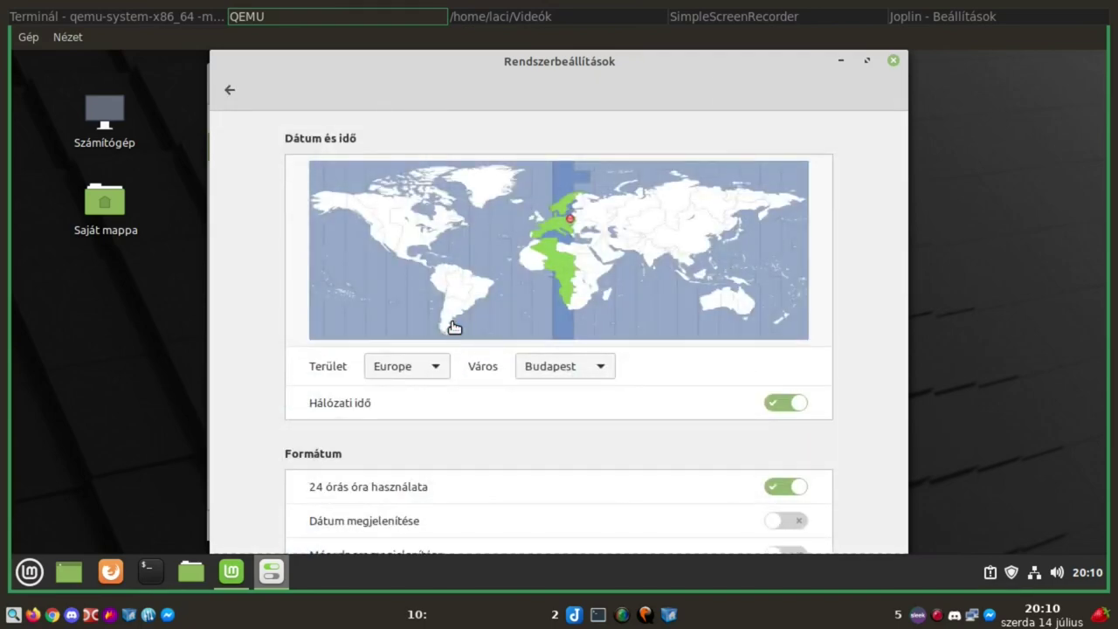
# Close System Settings, briefly open the Mint menu, and launch Software Manager from the Welcome screen
pyautogui.click(893, 62)
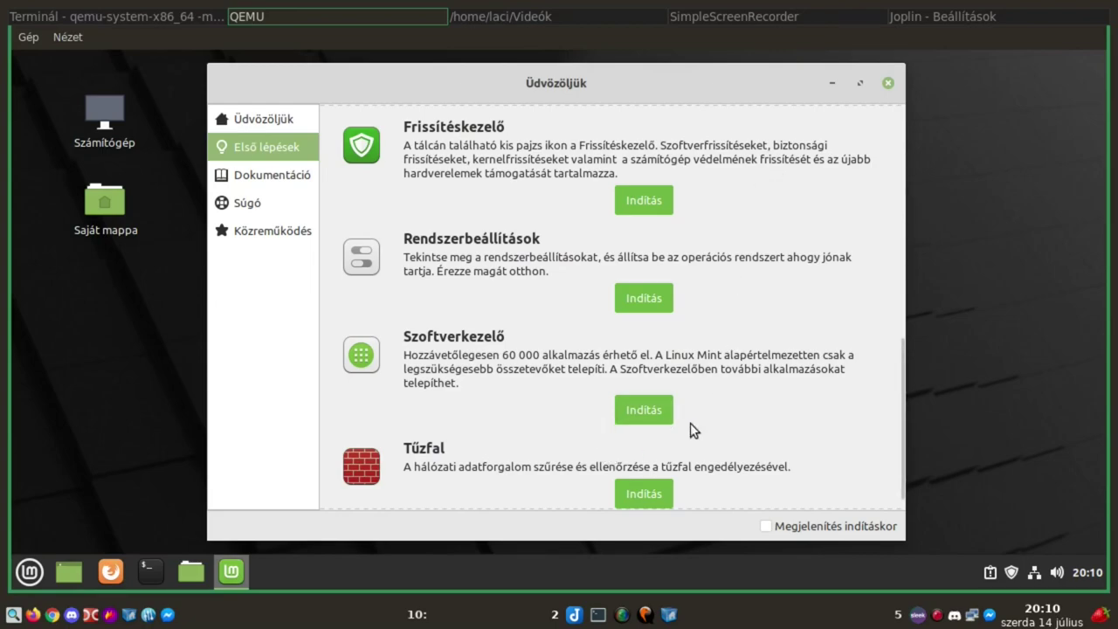
pyautogui.click(42, 578)
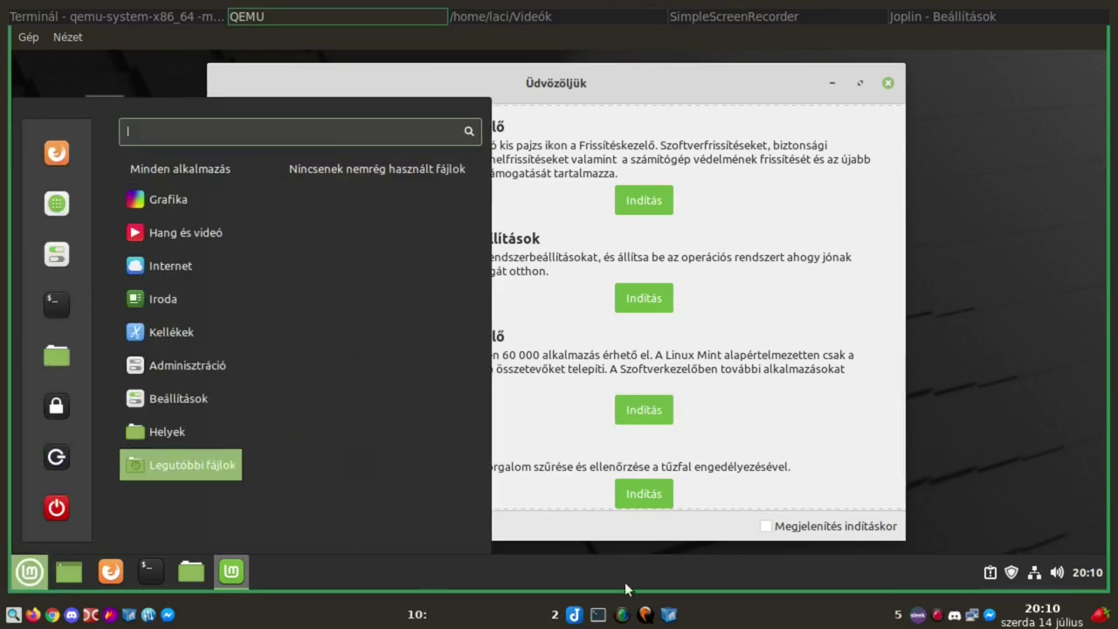
pyautogui.click(785, 411)
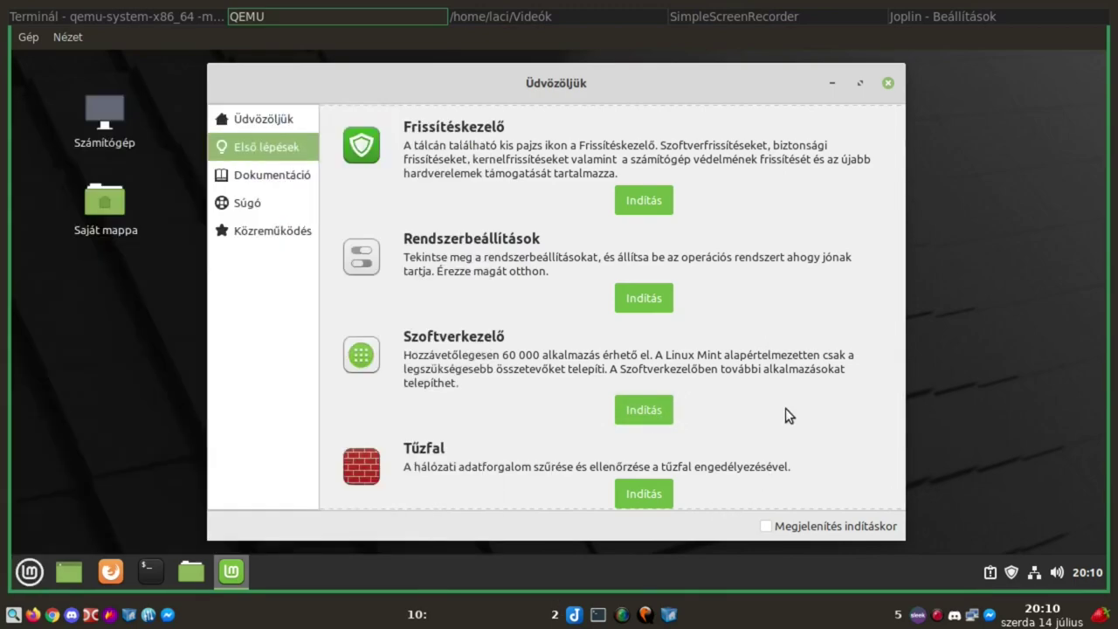
pyautogui.click(643, 410)
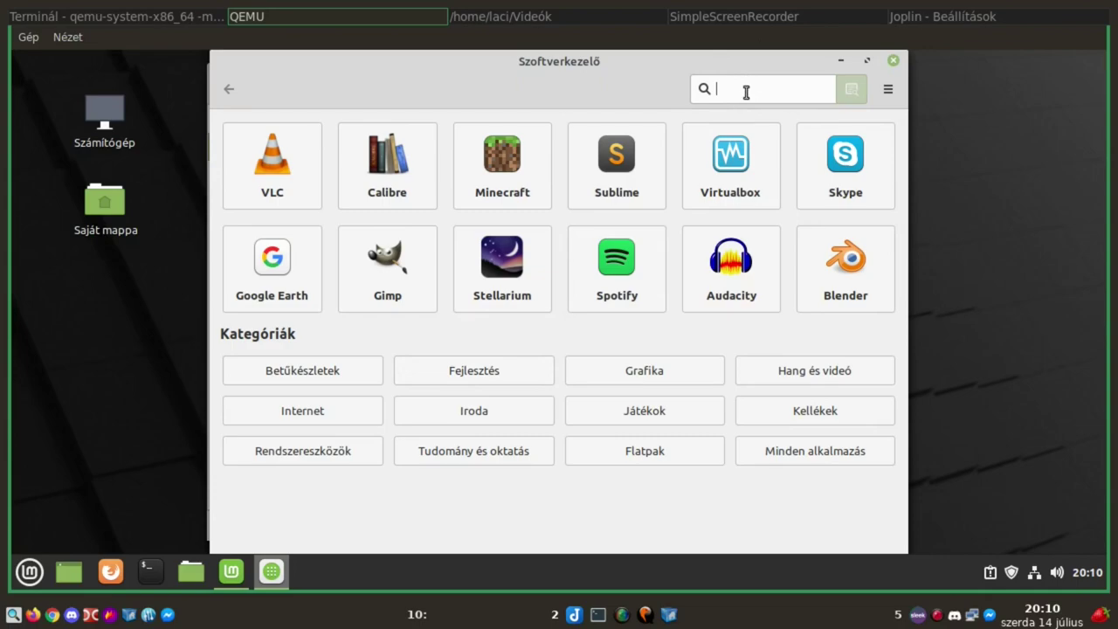
# Browse the Flatpak apps (Steam, OBS Studio, Krita, LibreOffice), then return to the featured apps page
pyautogui.click(835, 453)
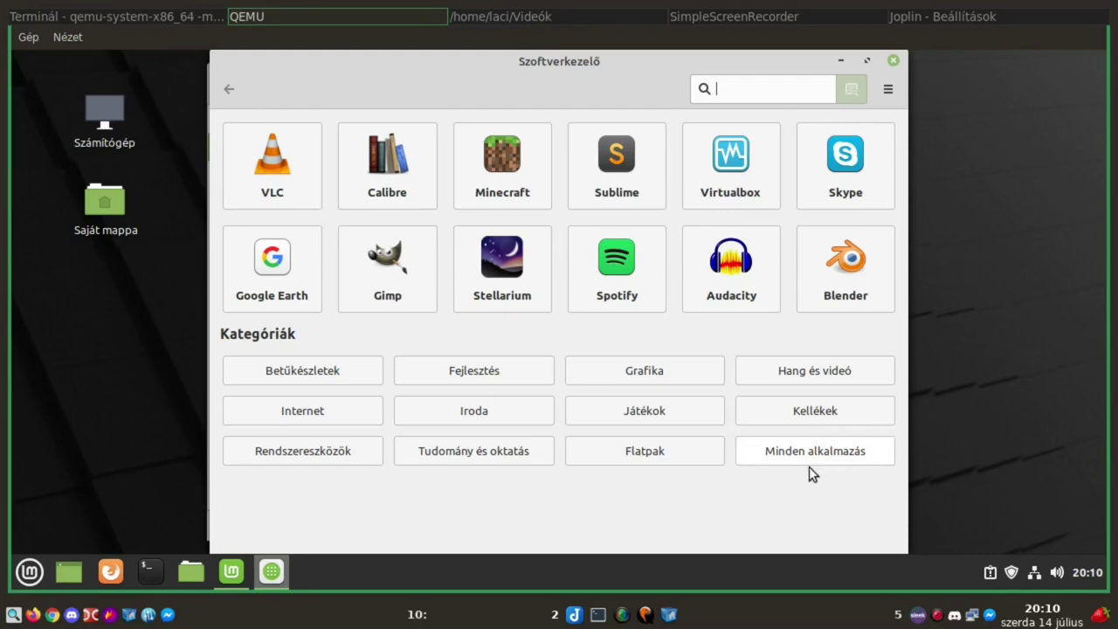
pyautogui.click(655, 452)
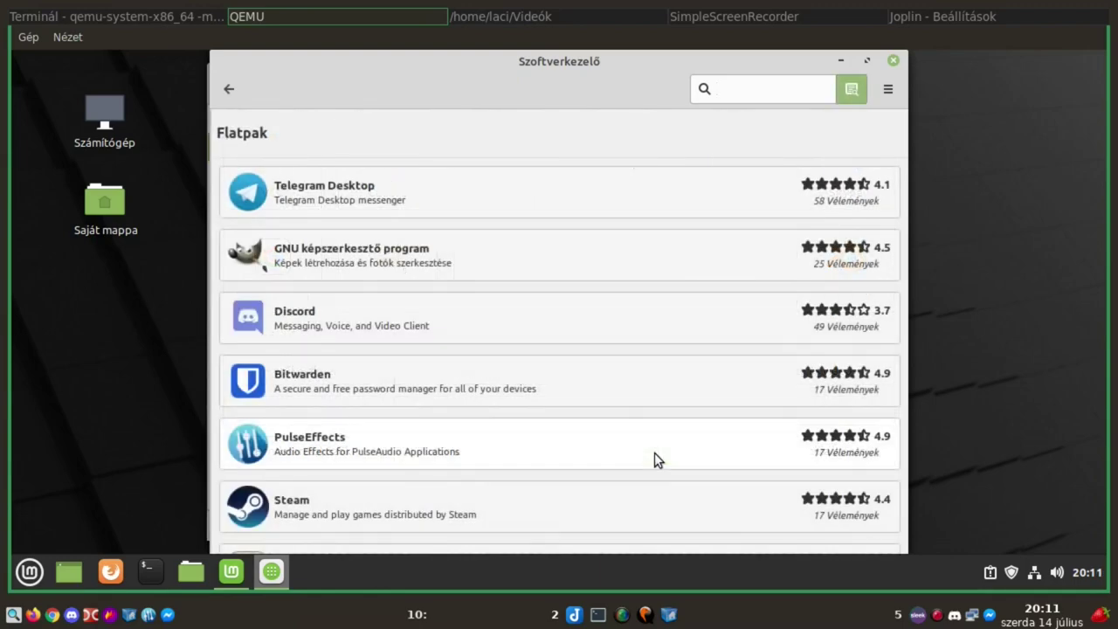
pyautogui.scroll(-5, 615, 322)
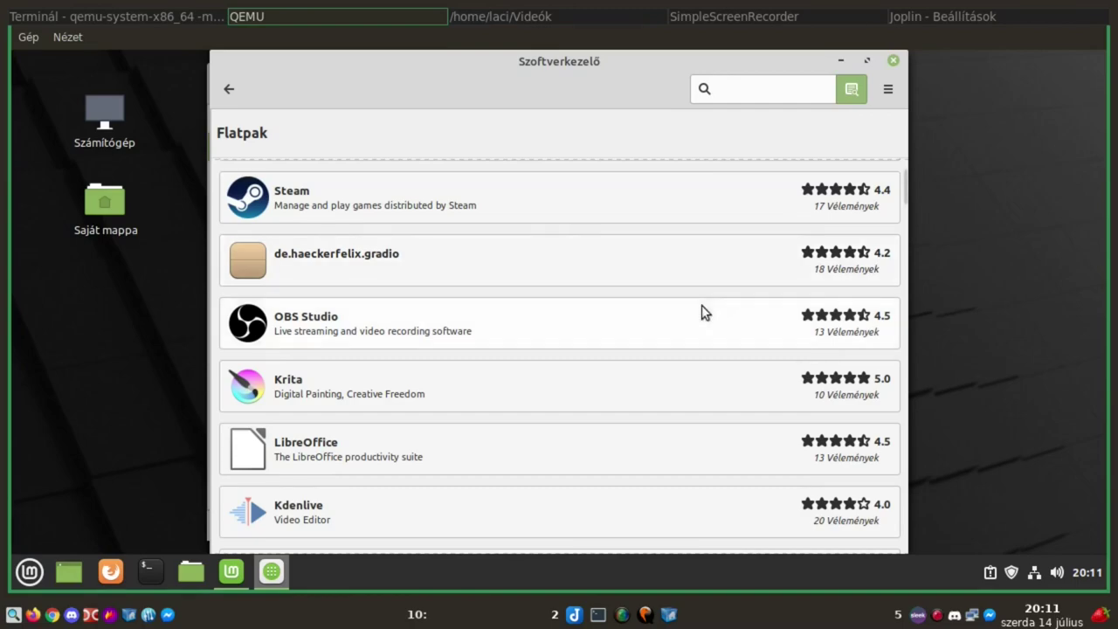
pyautogui.click(223, 88)
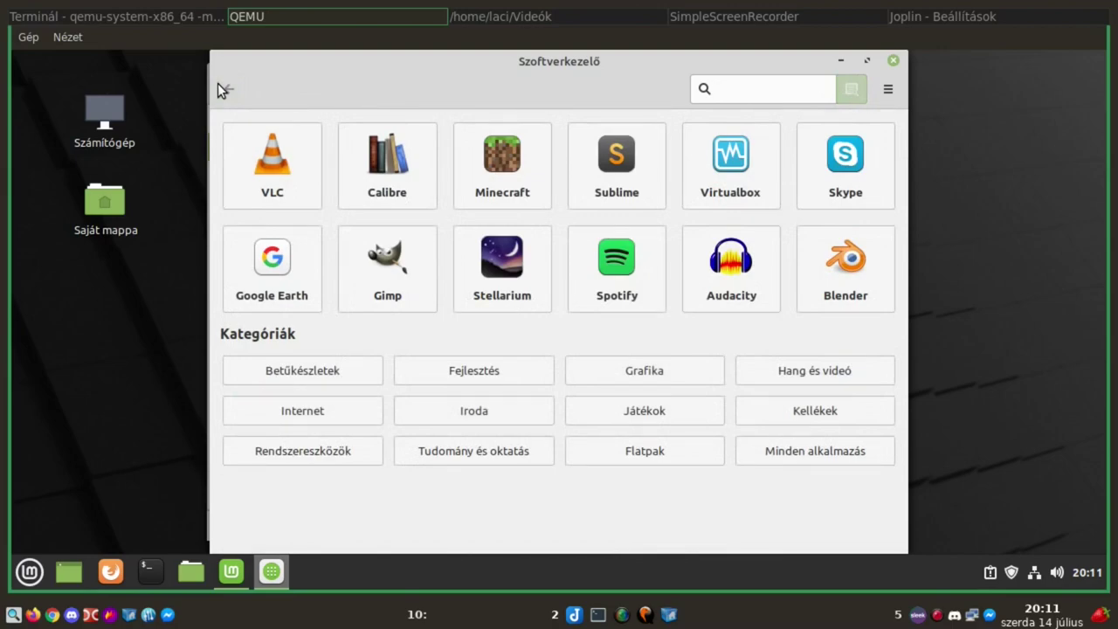
pyautogui.click(727, 286)
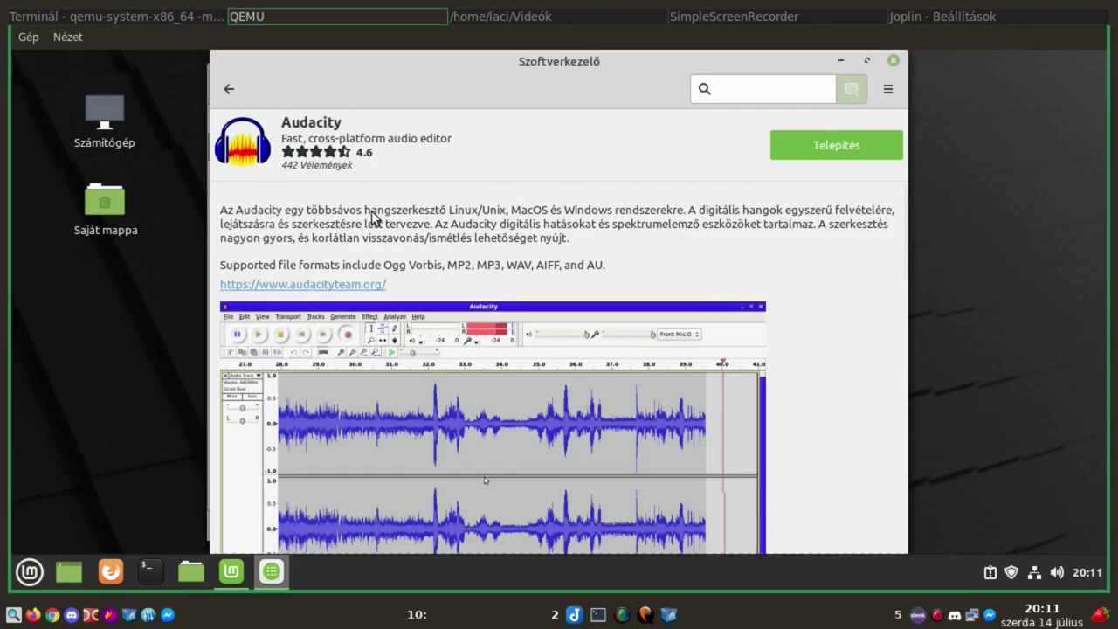
pyautogui.scroll(-5, 371, 217)
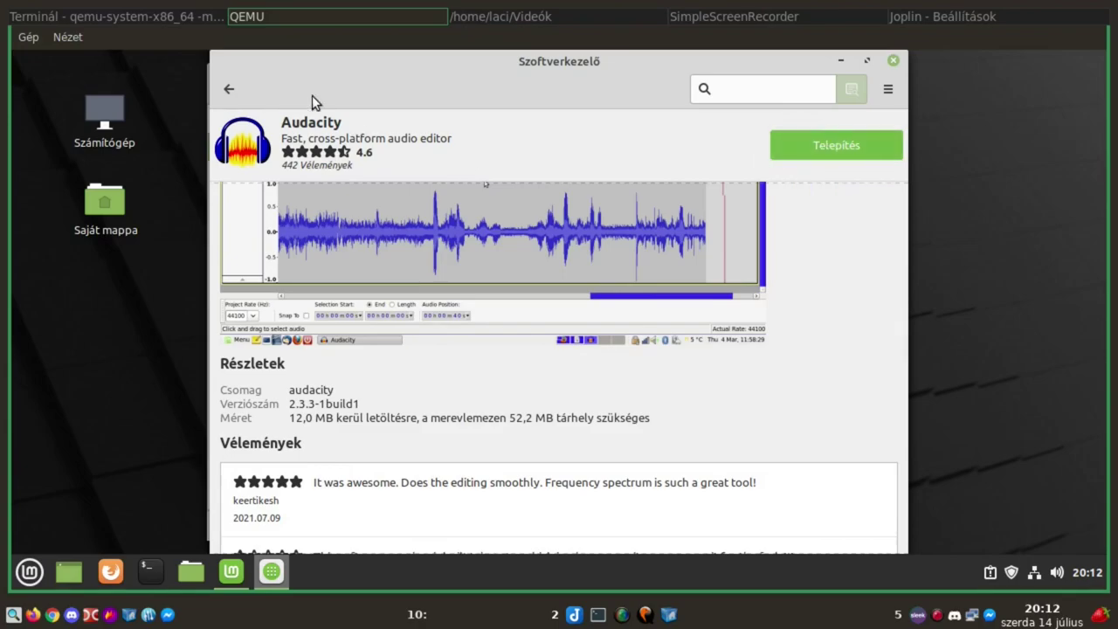
pyautogui.click(236, 91)
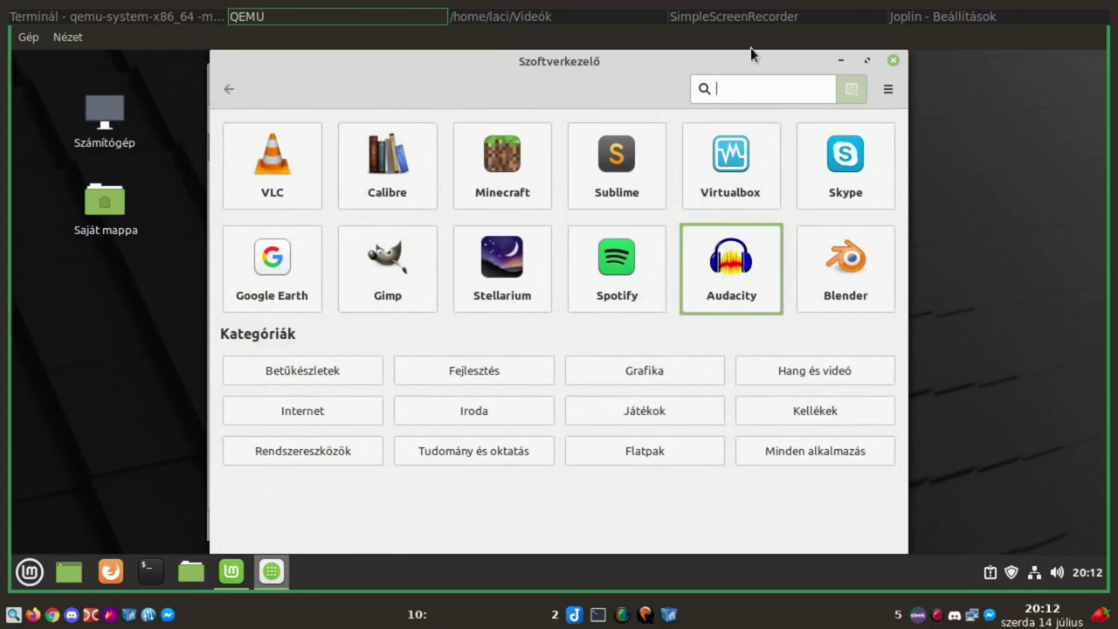
# Close Software Manager and launch the Firewall configurator from the Welcome screen, authorising it
pyautogui.click(891, 61)
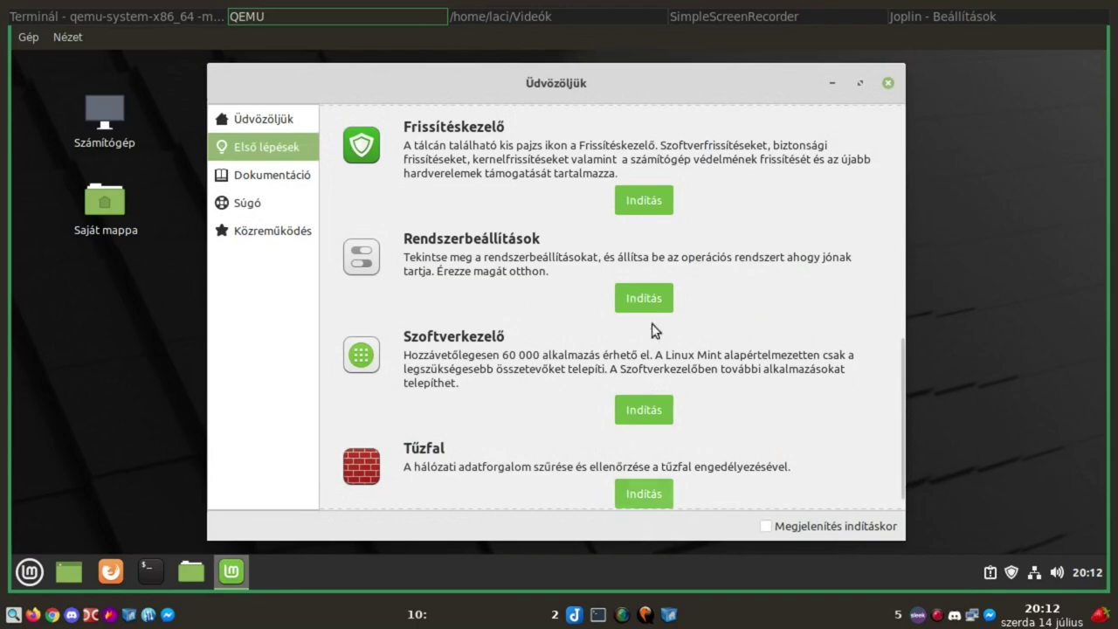
pyautogui.click(636, 493)
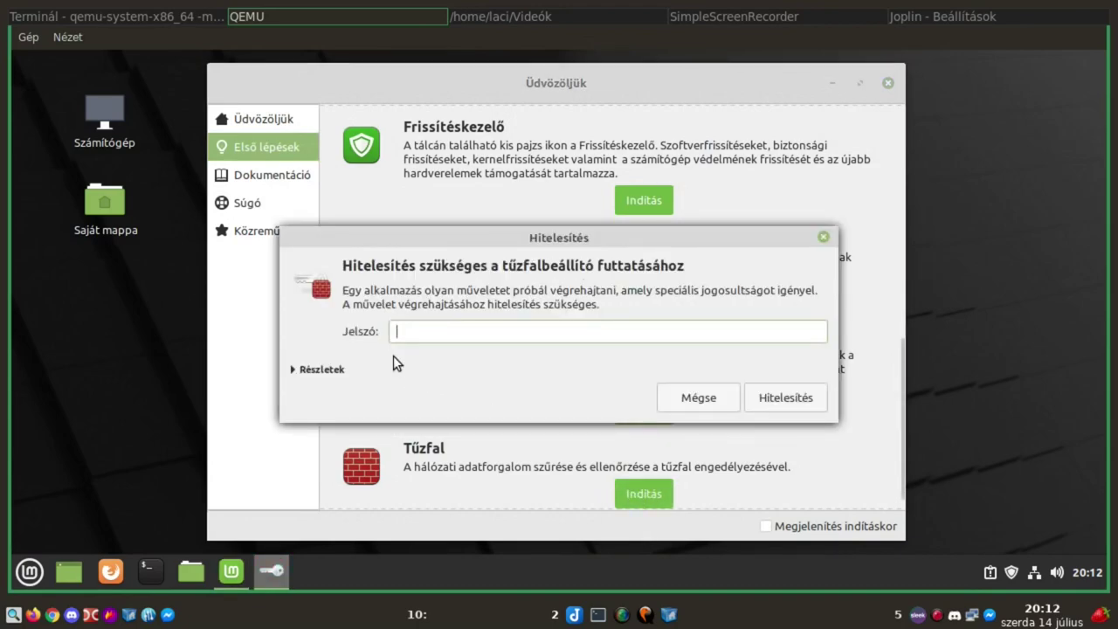
pyautogui.press('Return')
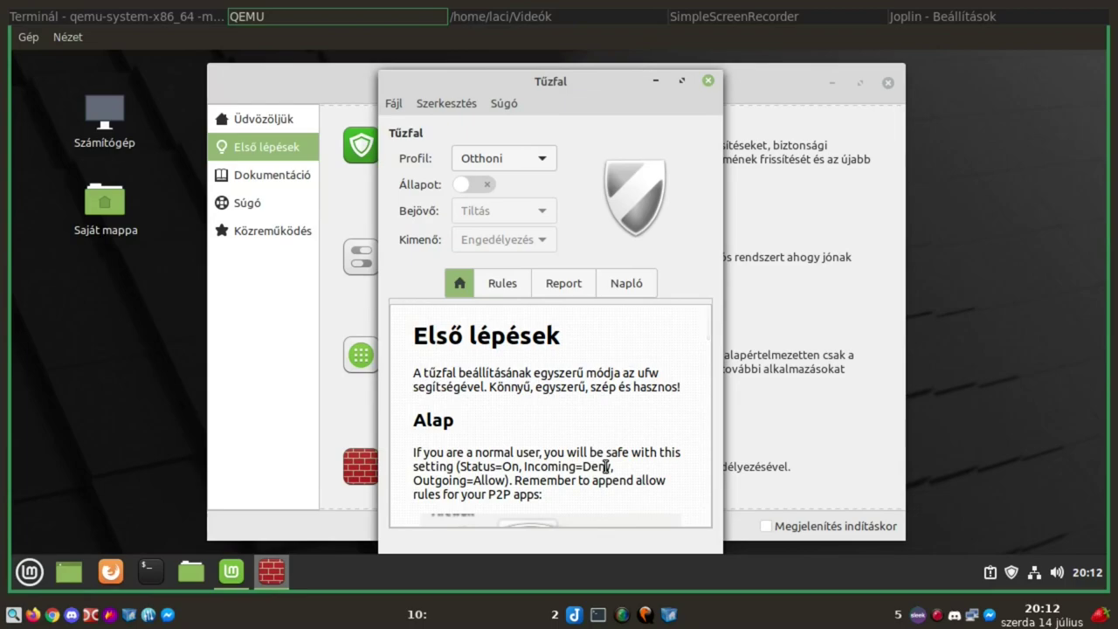
# Switch the Tűzfal firewall on, review its Rules, Report and Napló tabs, then close it
pyautogui.click(482, 185)
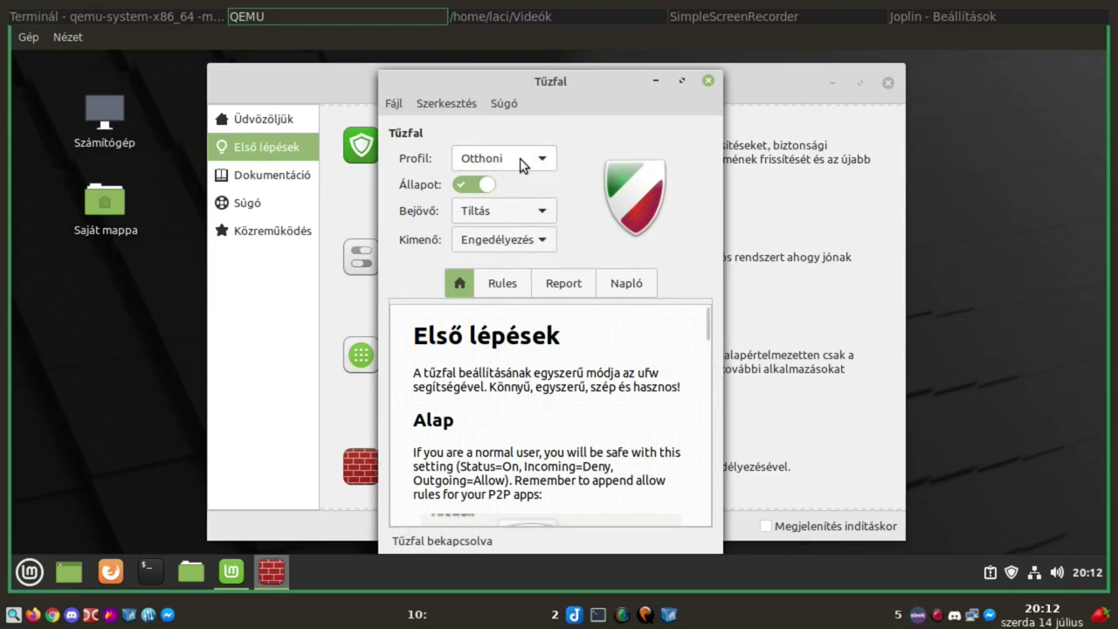
pyautogui.click(494, 285)
pyautogui.click(568, 293)
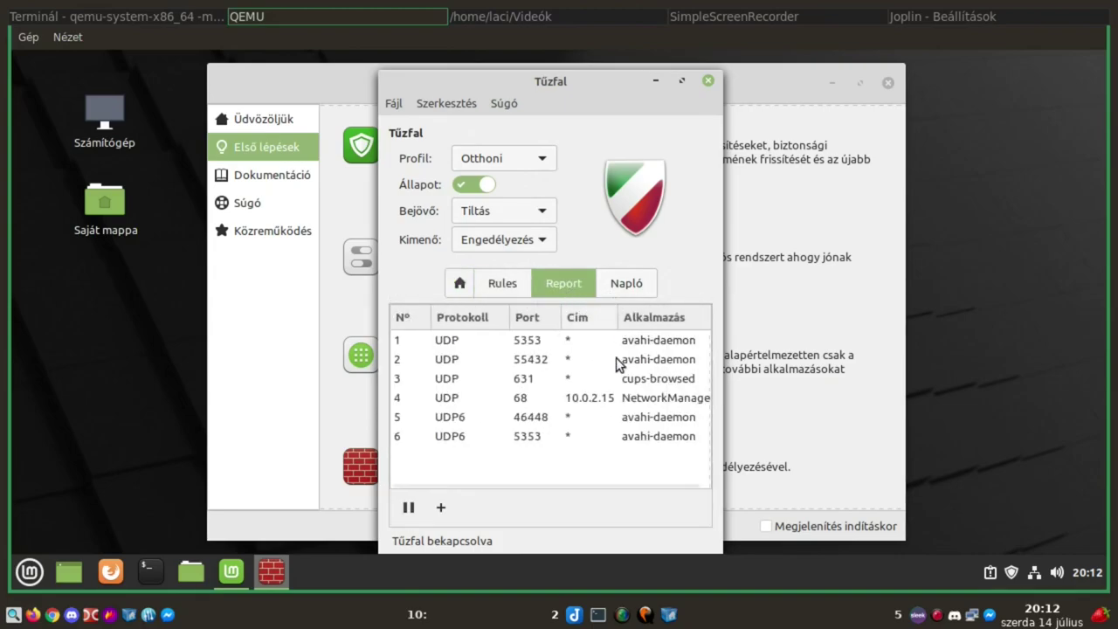
pyautogui.click(626, 284)
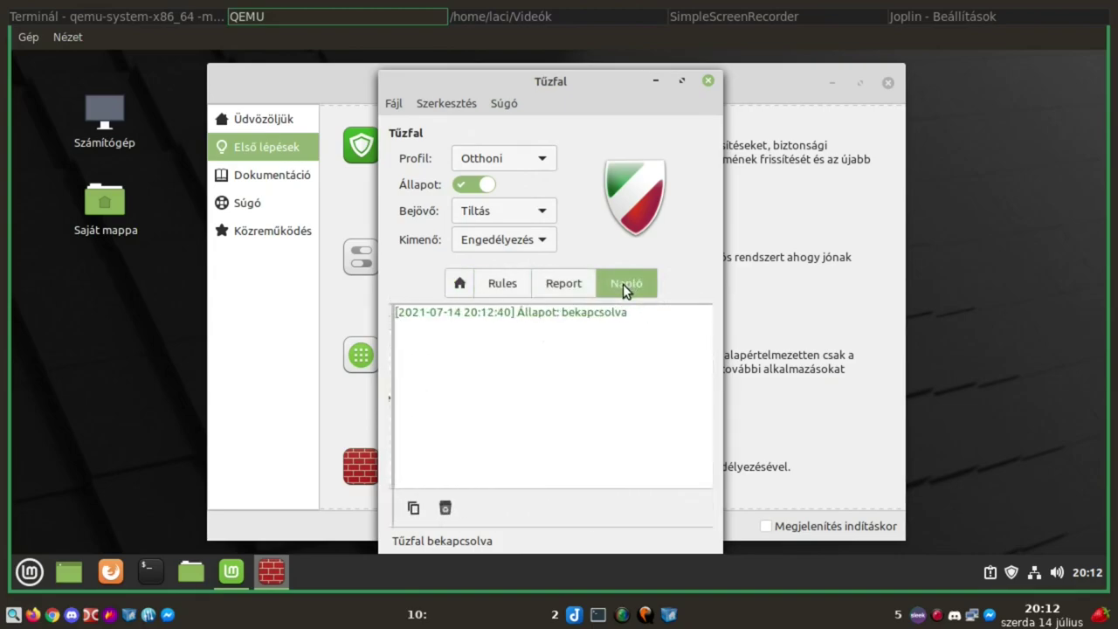
pyautogui.click(708, 81)
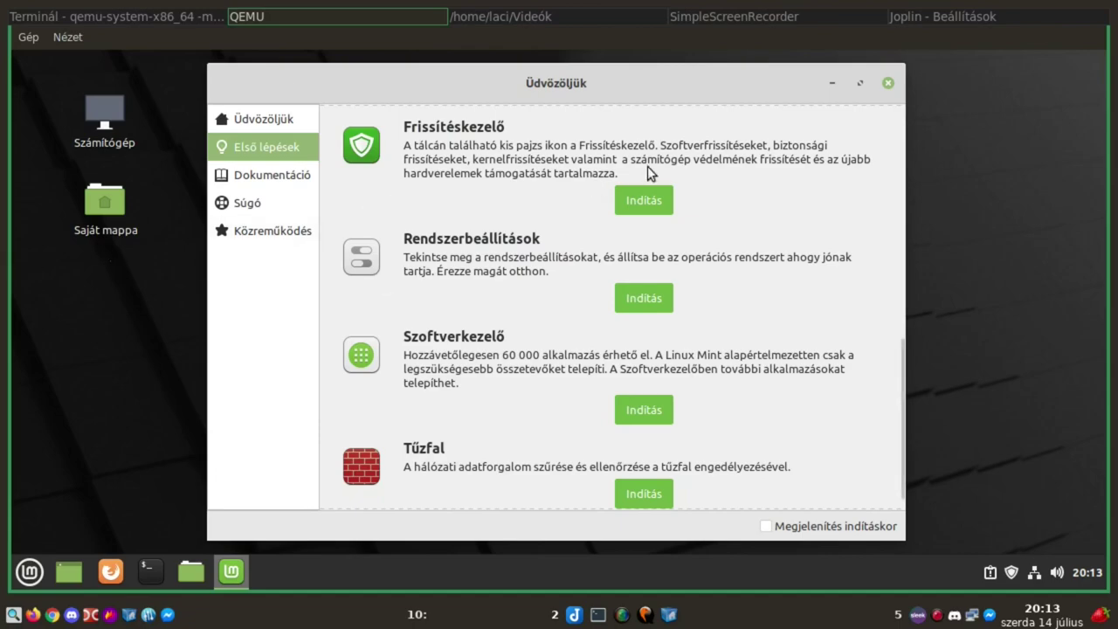
# View the Dokumentáció, Súgó and Közreműködés pages of Üdvözöljük, then close it to the desktop
pyautogui.click(269, 175)
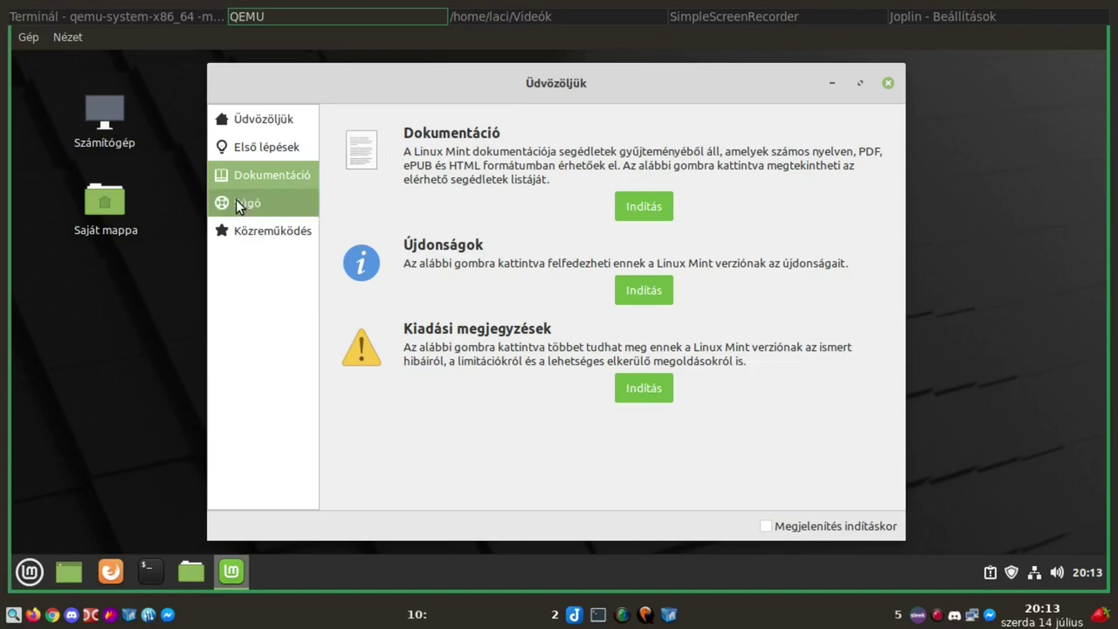
pyautogui.click(242, 206)
pyautogui.click(231, 229)
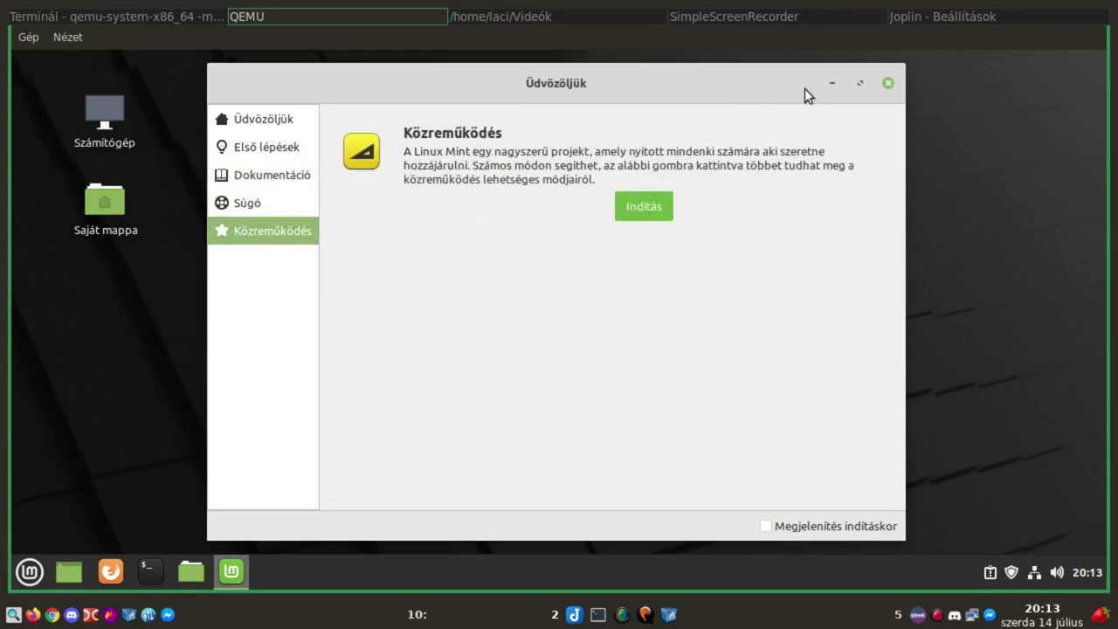
pyautogui.click(889, 84)
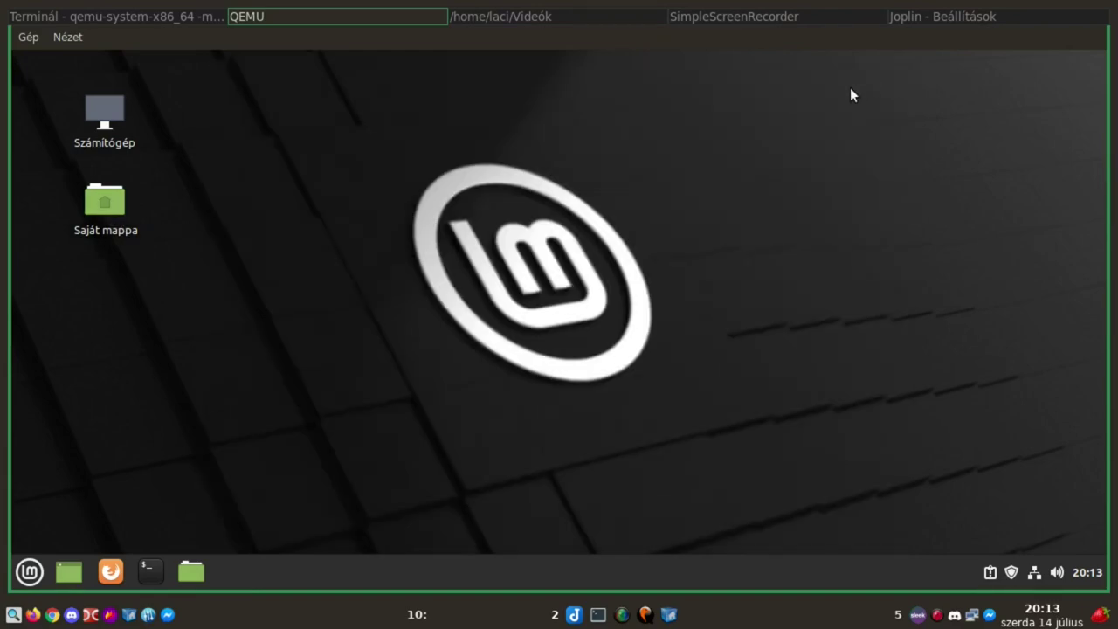
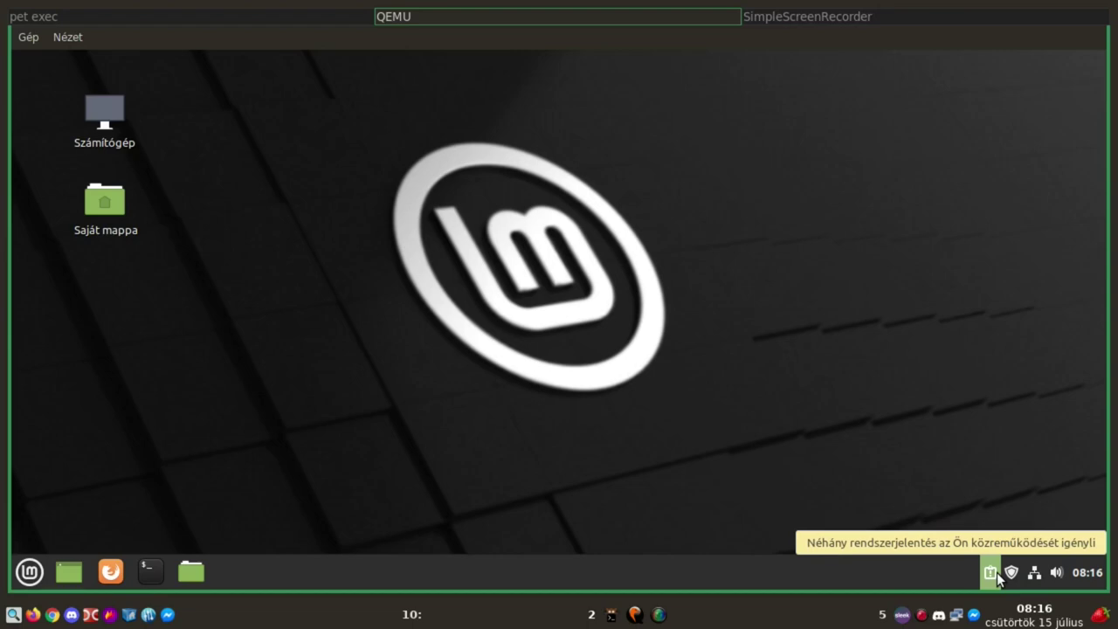
# Review the system information and crash reports in System Reports, then close it
pyautogui.click(995, 572)
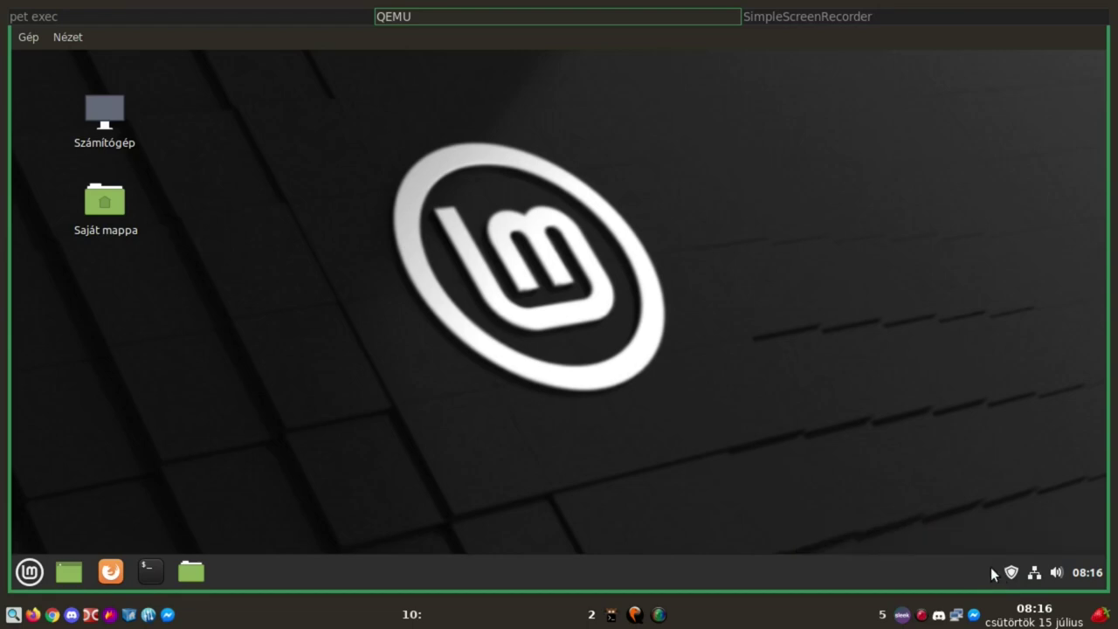
pyautogui.moveTo(250, 550)
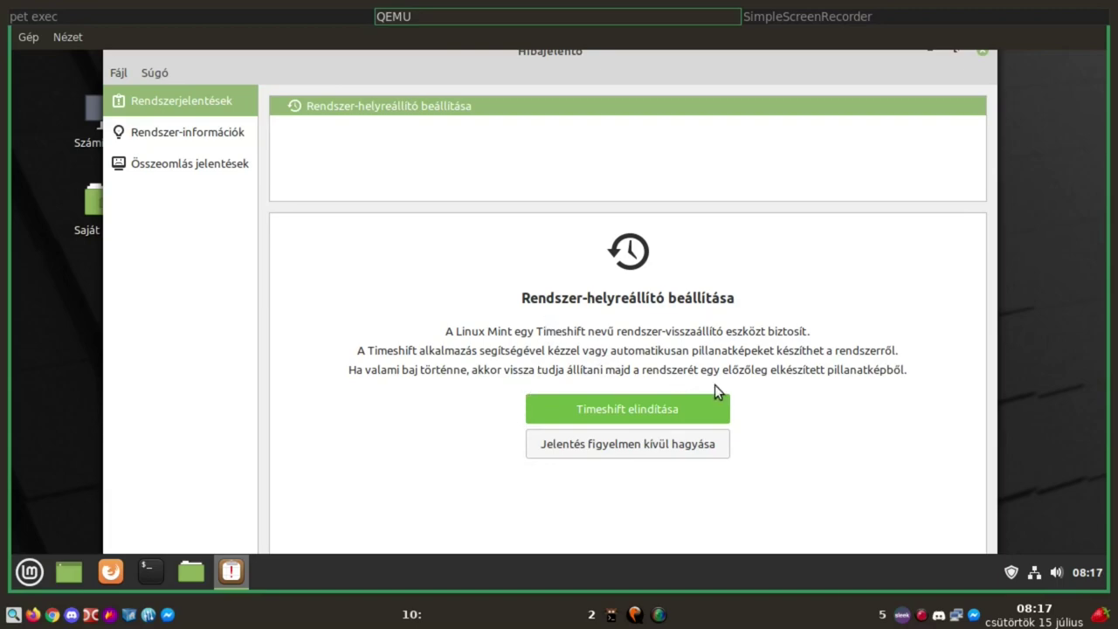
pyautogui.click(160, 135)
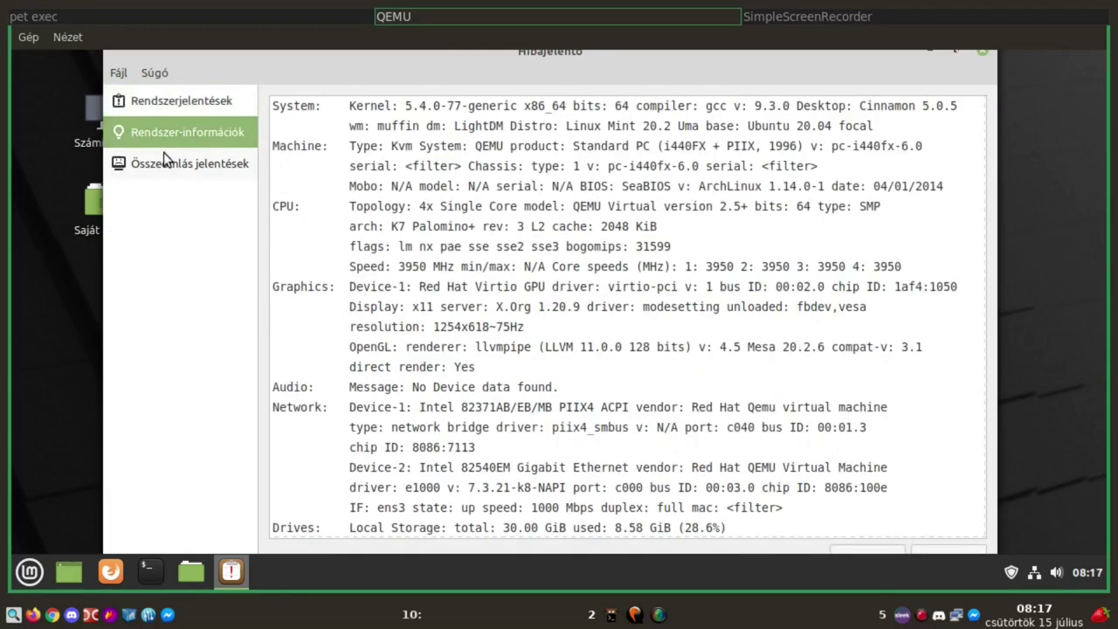
pyautogui.click(167, 164)
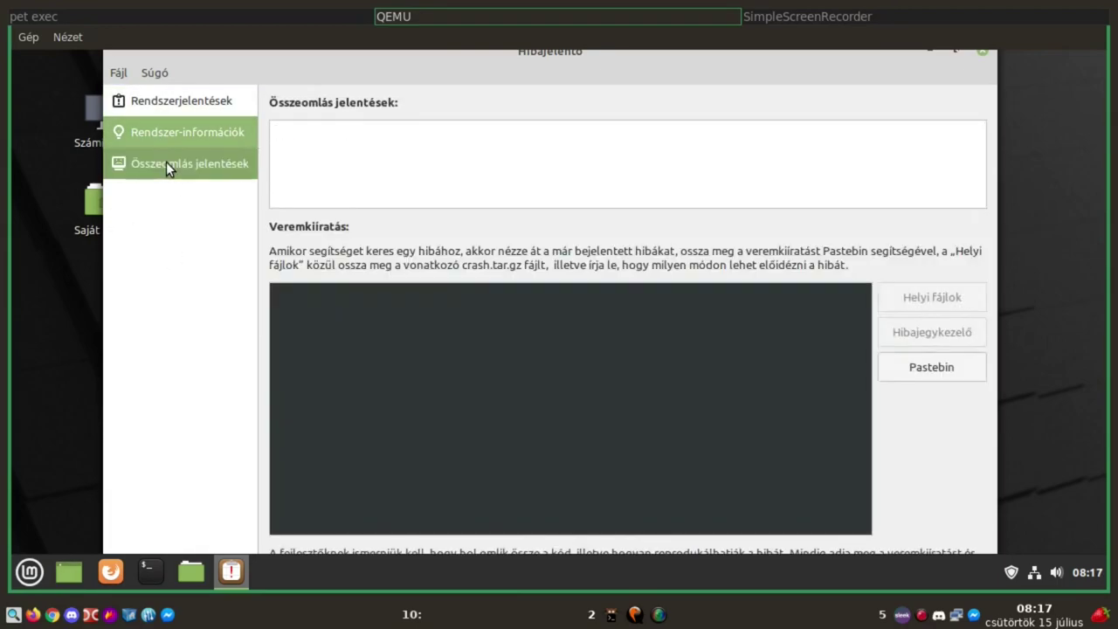
pyautogui.click(982, 52)
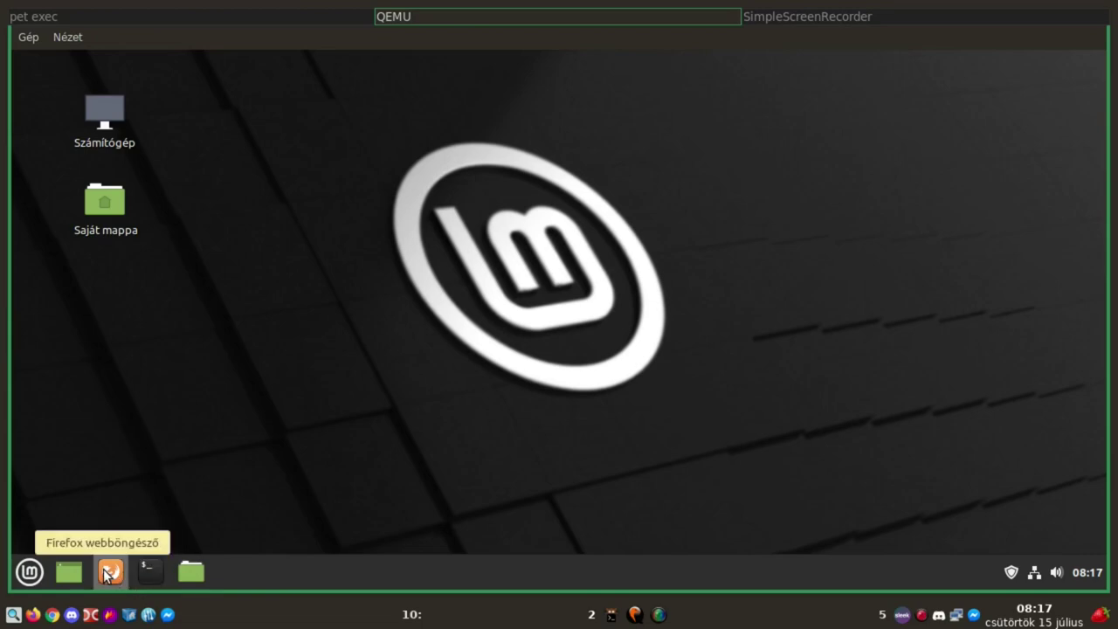
# Open the home folder in Nemo, view its about information, close it, and reopen the menu
pyautogui.click(191, 573)
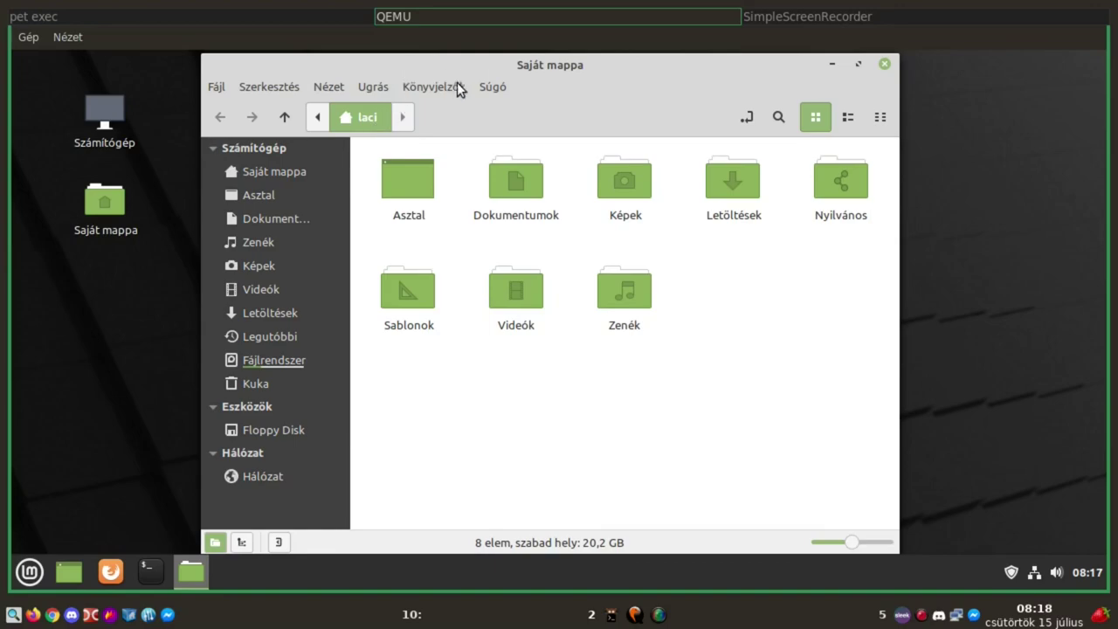
pyautogui.click(503, 88)
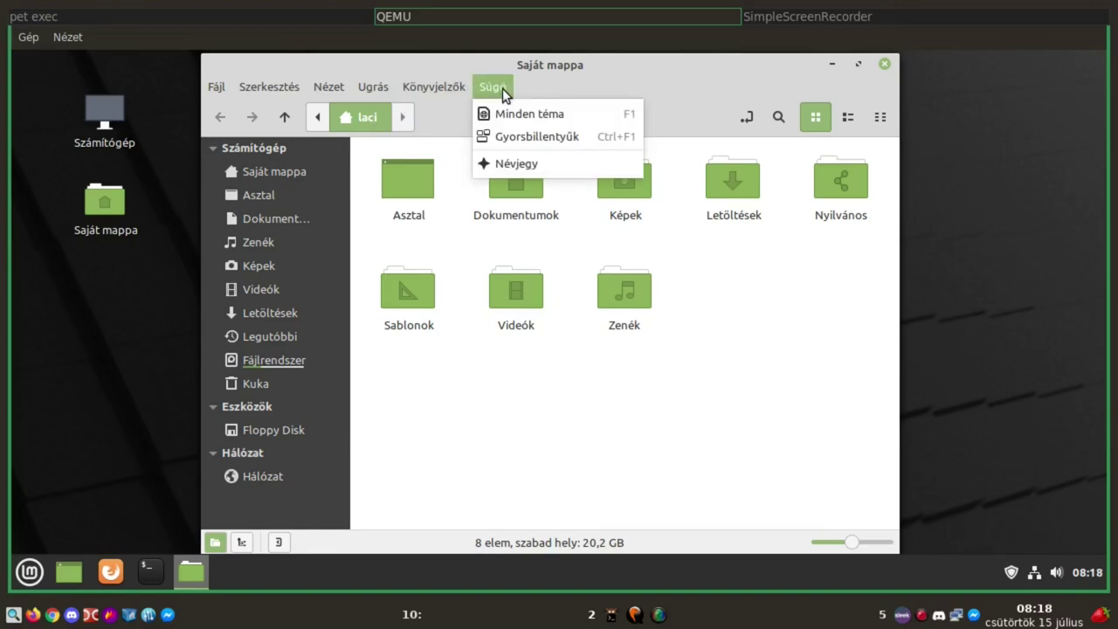
pyautogui.click(512, 163)
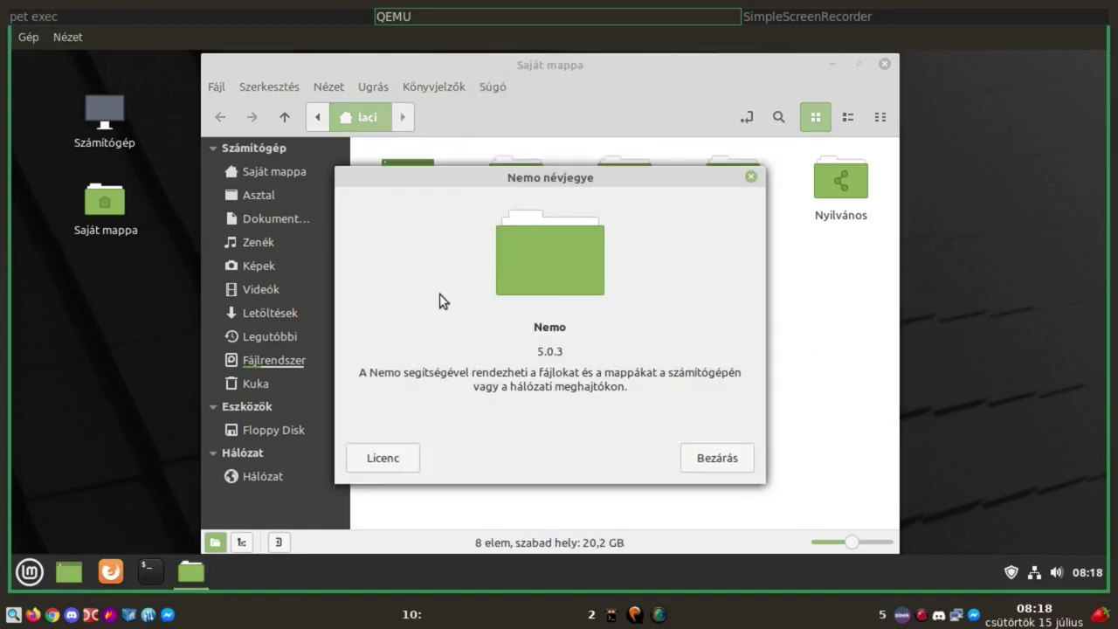
pyautogui.click(714, 457)
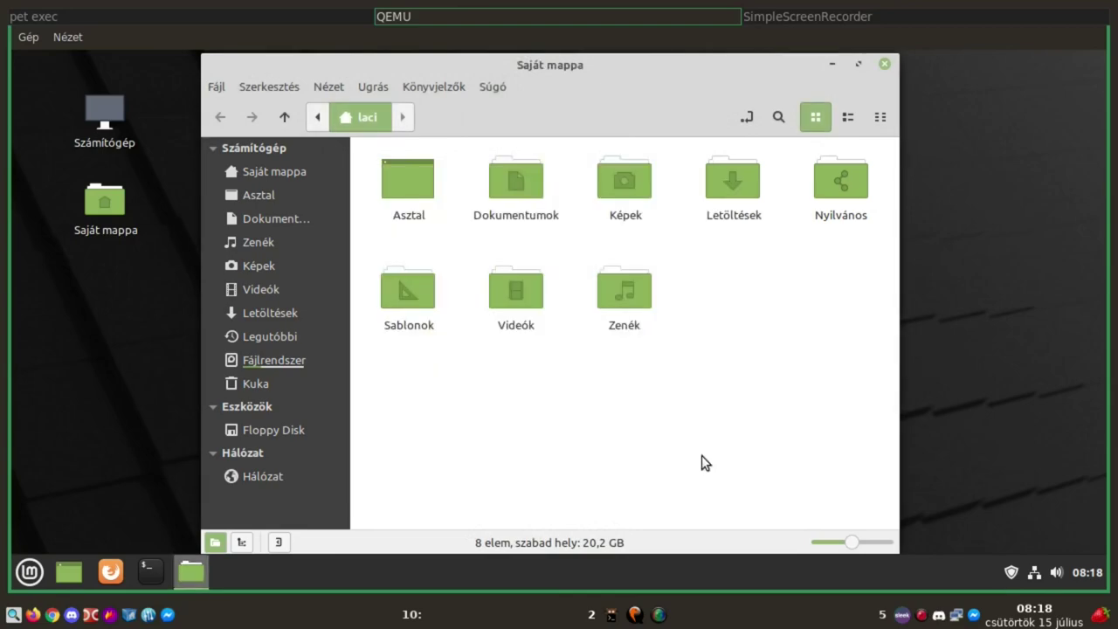
pyautogui.click(885, 66)
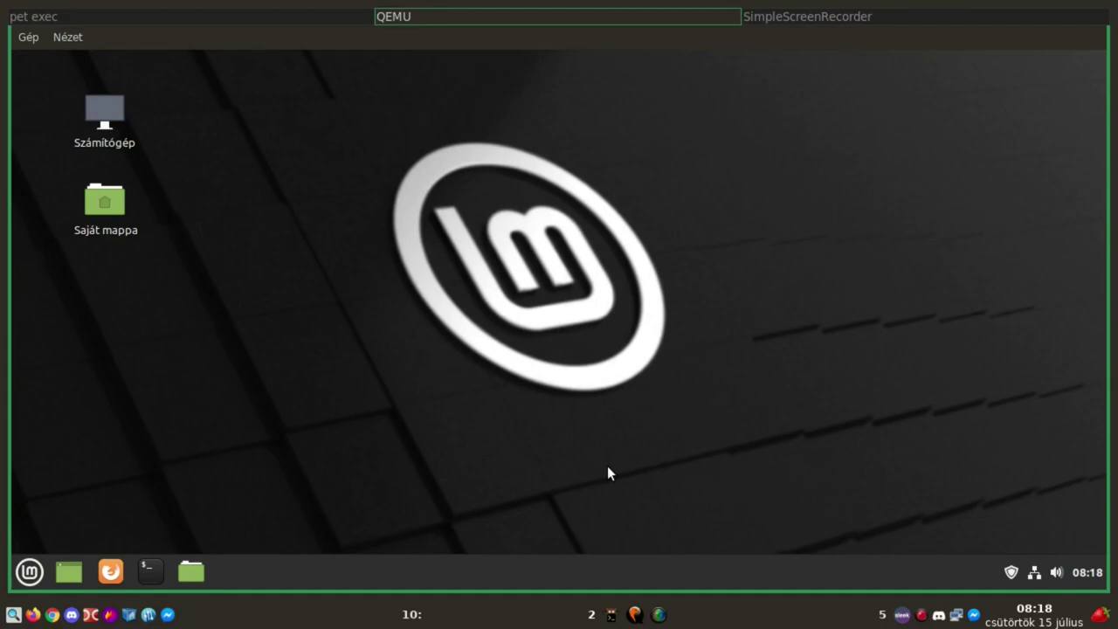
pyautogui.click(27, 580)
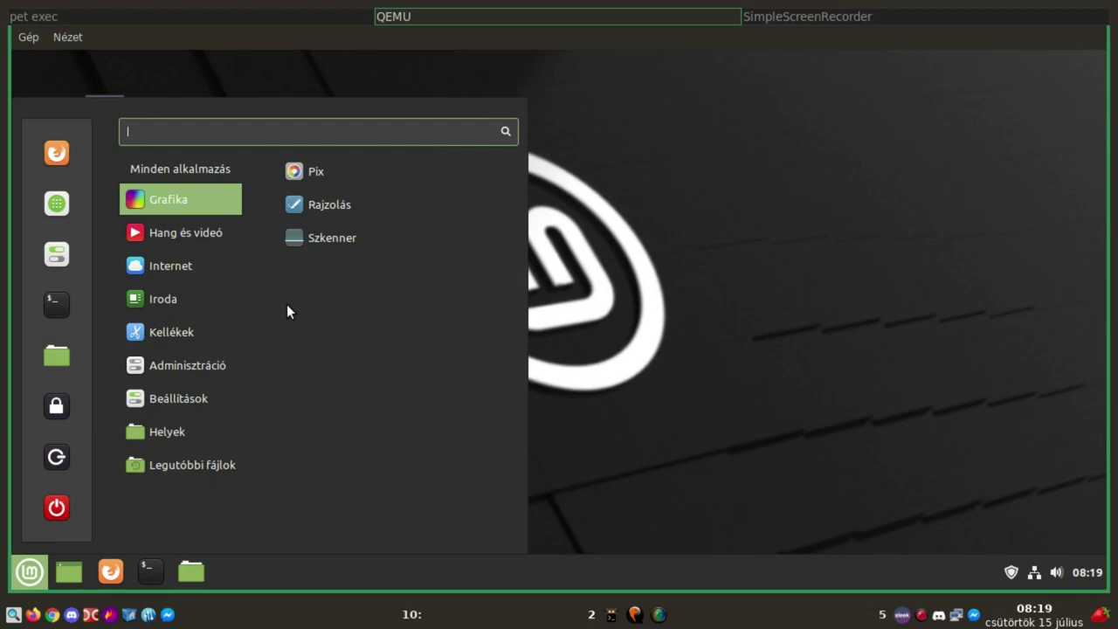
pyautogui.click(313, 205)
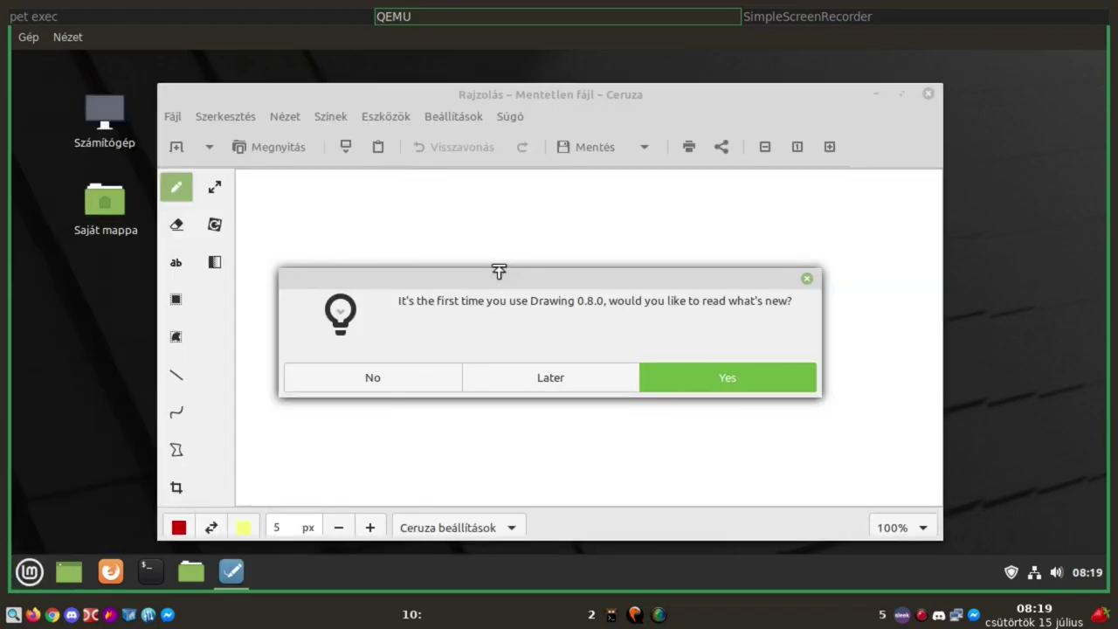
pyautogui.click(367, 389)
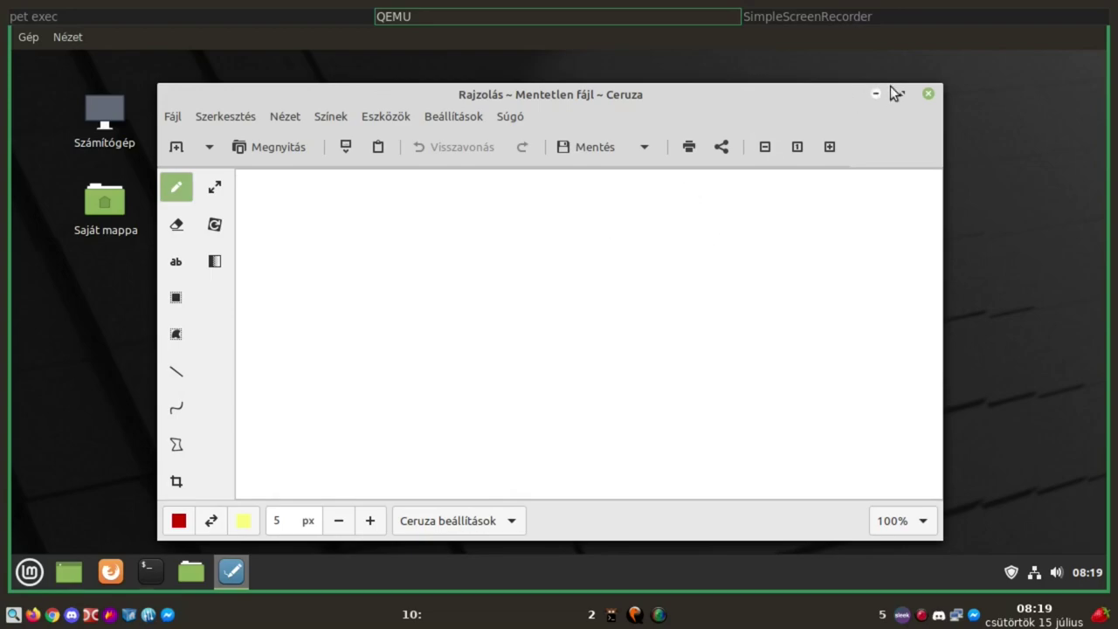
pyautogui.click(929, 93)
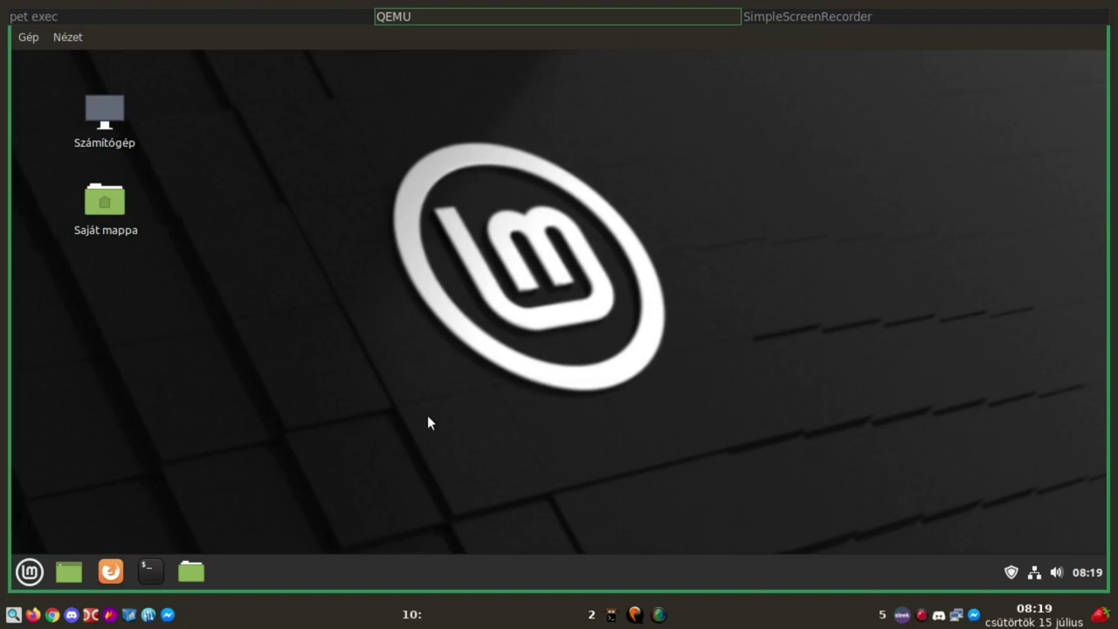
pyautogui.click(37, 580)
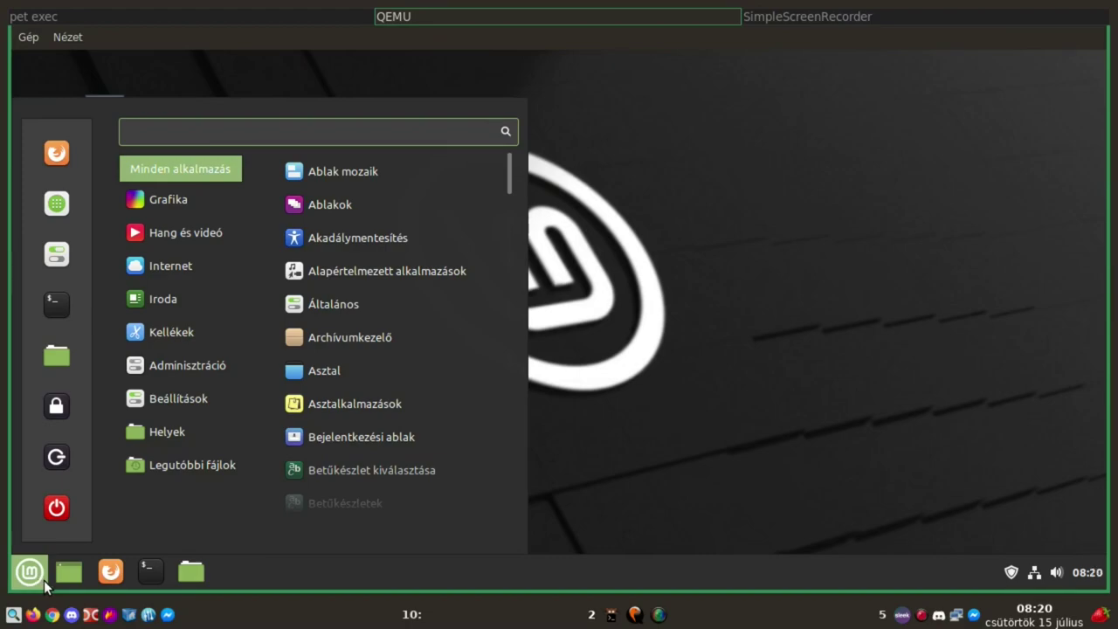
pyautogui.moveTo(163, 210)
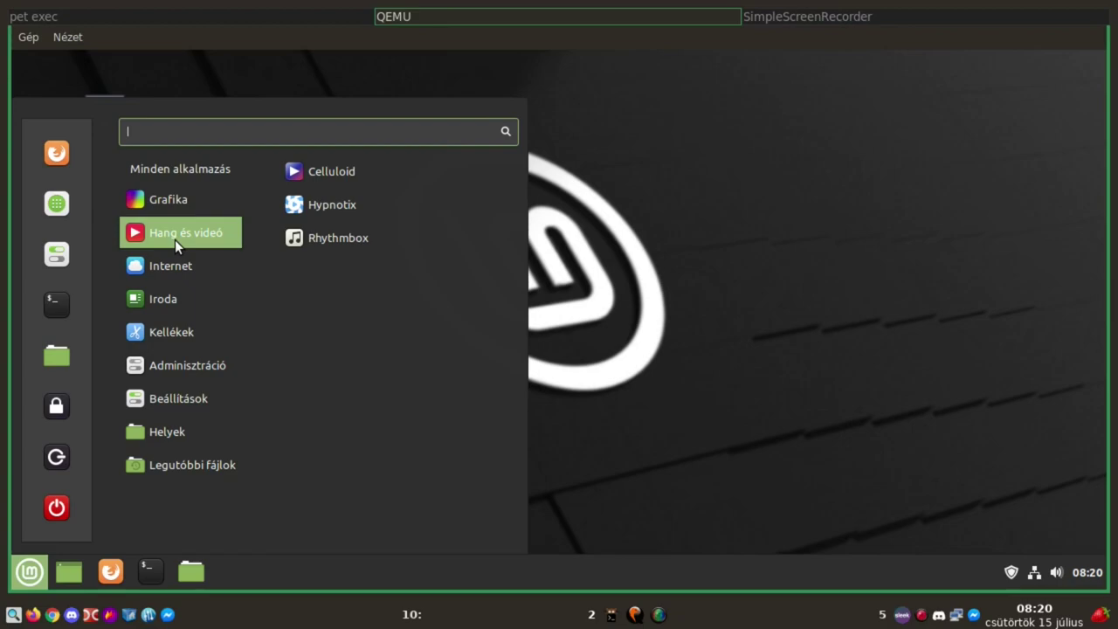
pyautogui.click(346, 171)
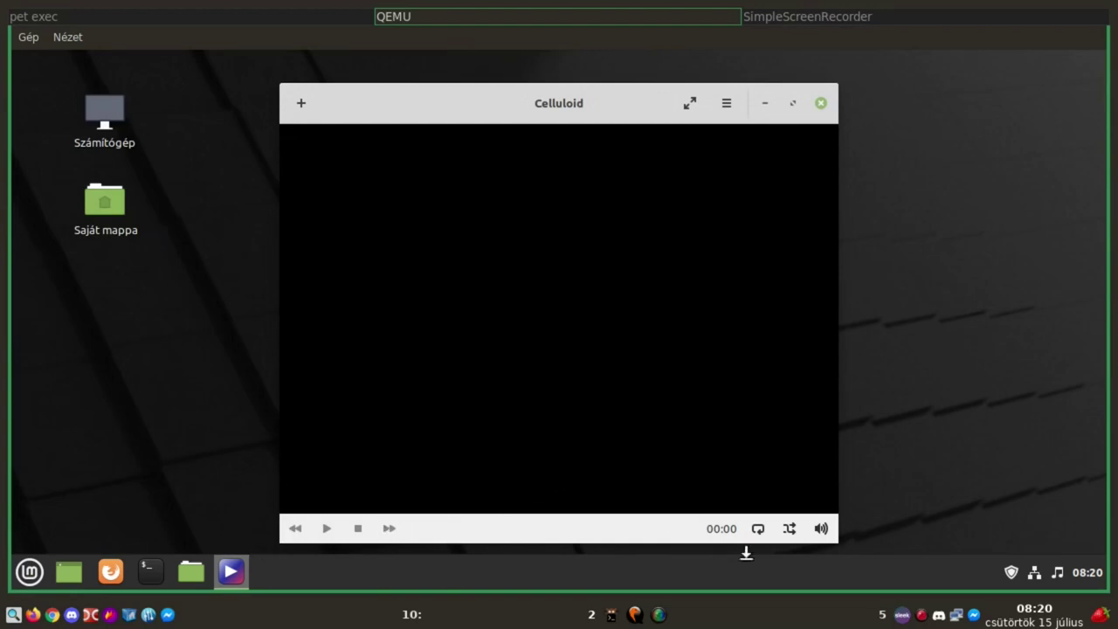
pyautogui.click(821, 103)
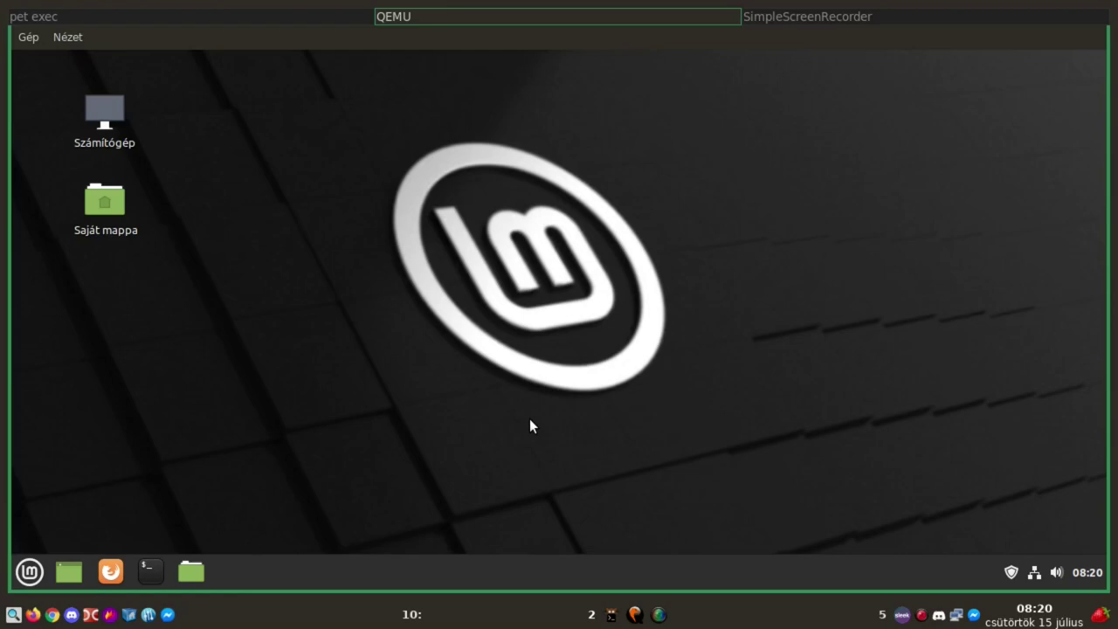
pyautogui.click(29, 572)
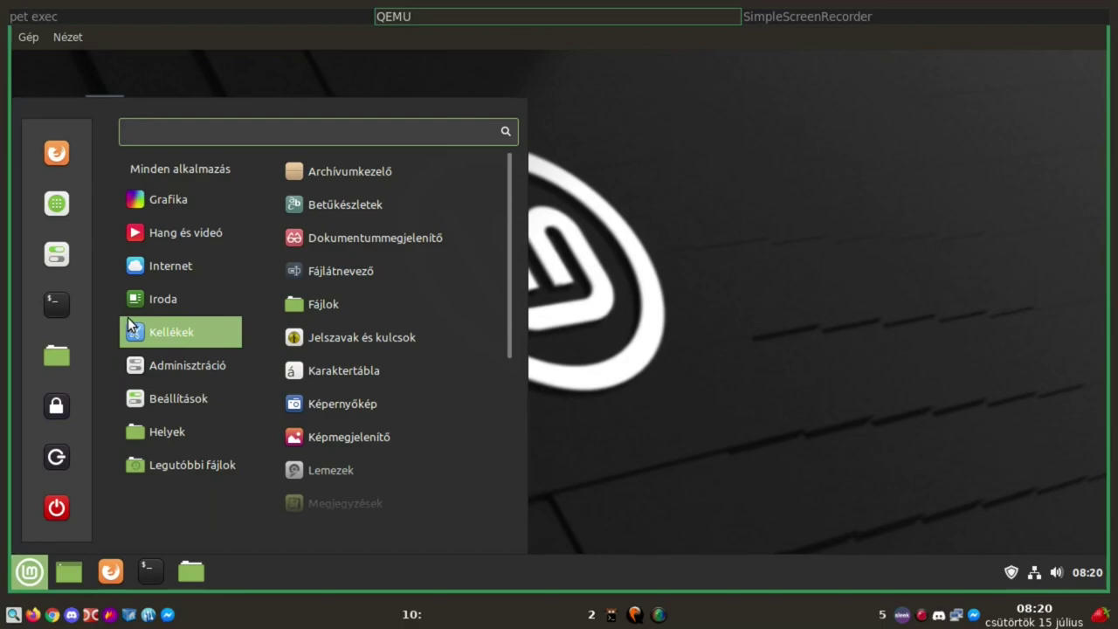
# Launch Hypnotix, view the Free-TV channel list by country, then close it
pyautogui.moveTo(152, 233)
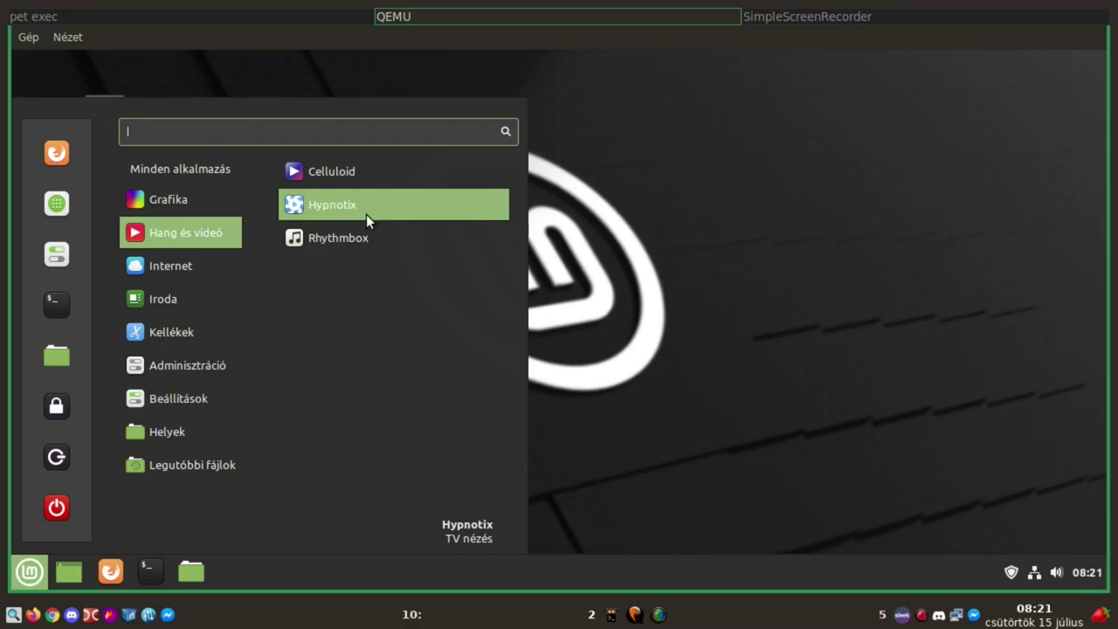
pyautogui.click(366, 214)
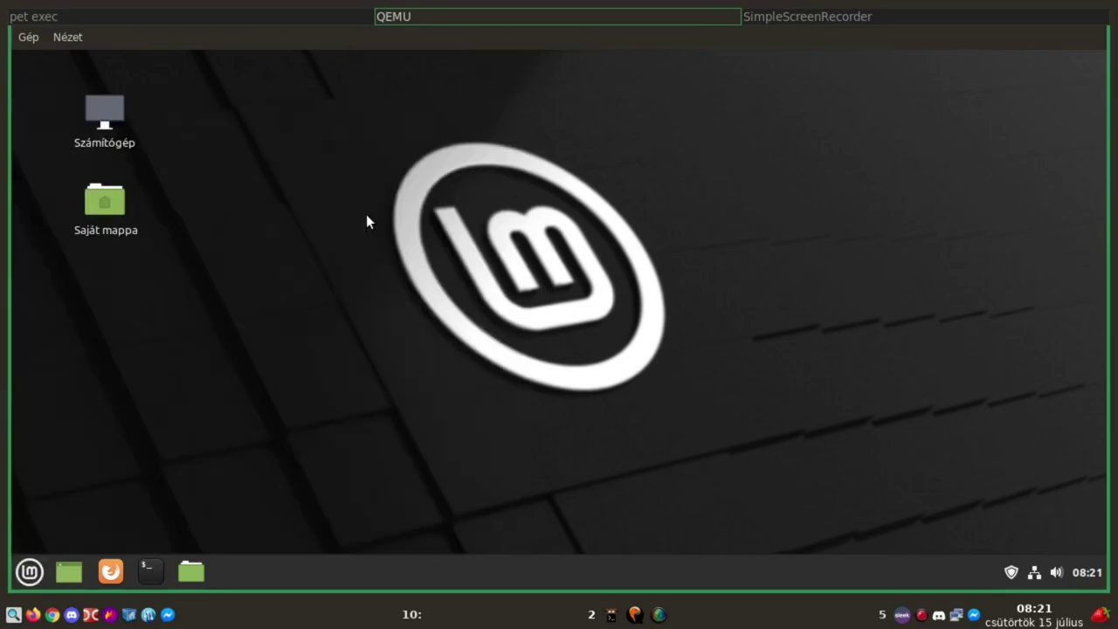
pyautogui.click(304, 382)
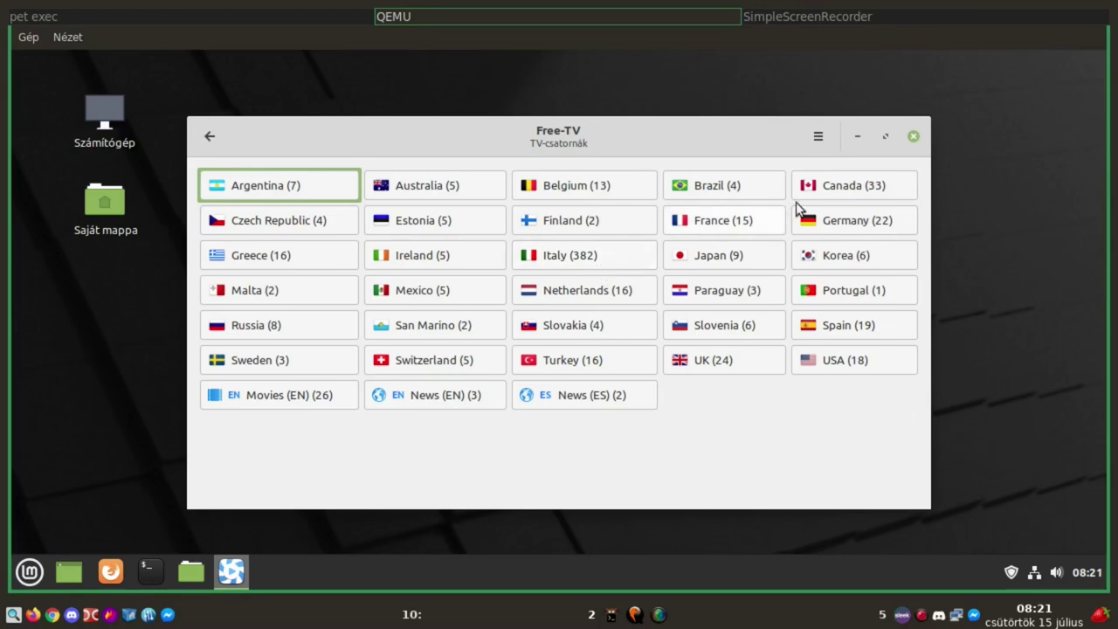
pyautogui.click(914, 136)
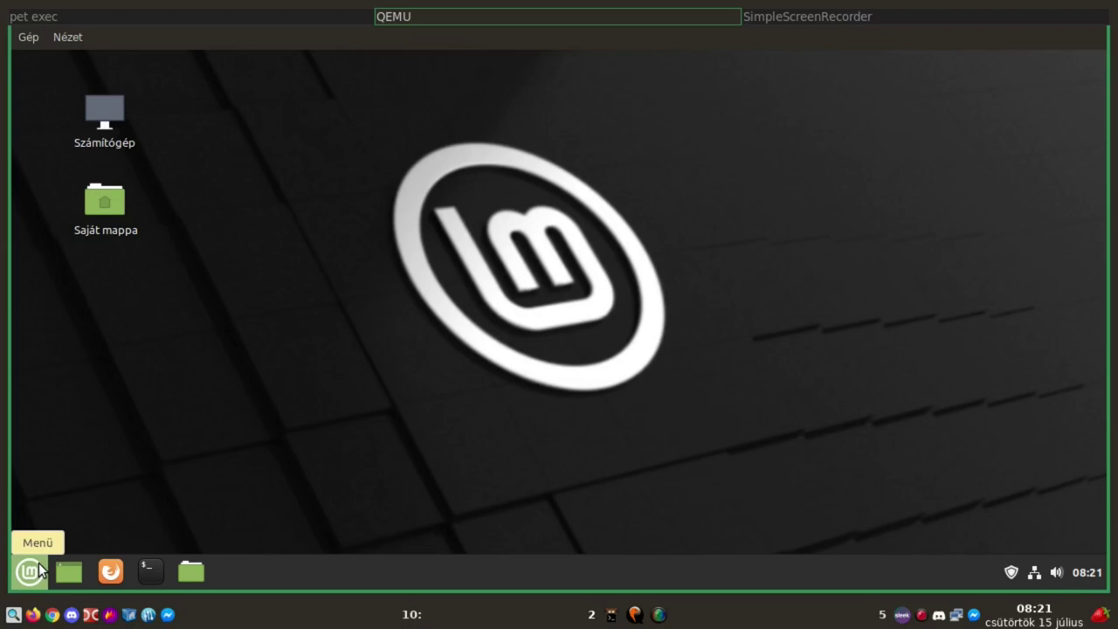
# Open the Cinnamon menu and browse through Hang és videó and Internet to Iroda
pyautogui.click(40, 572)
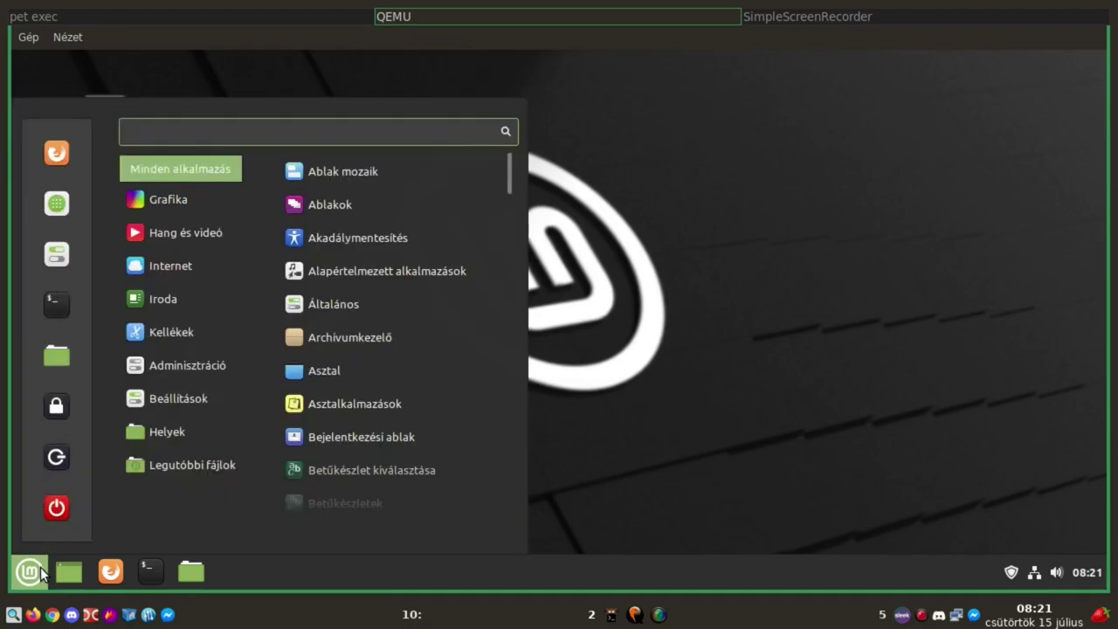
pyautogui.moveTo(172, 233)
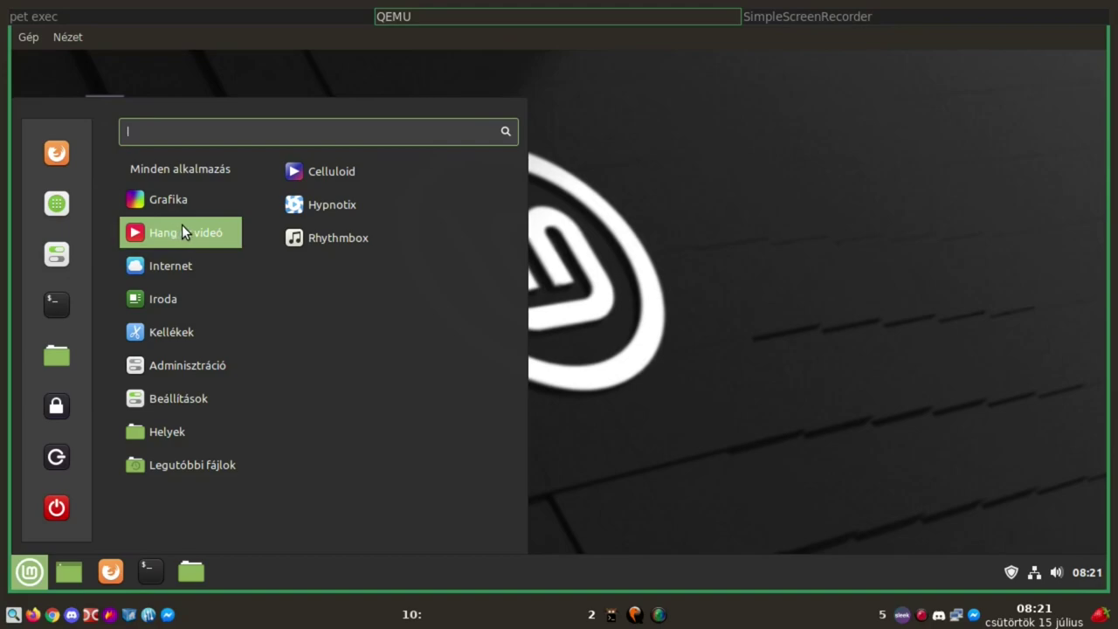
pyautogui.moveTo(177, 251)
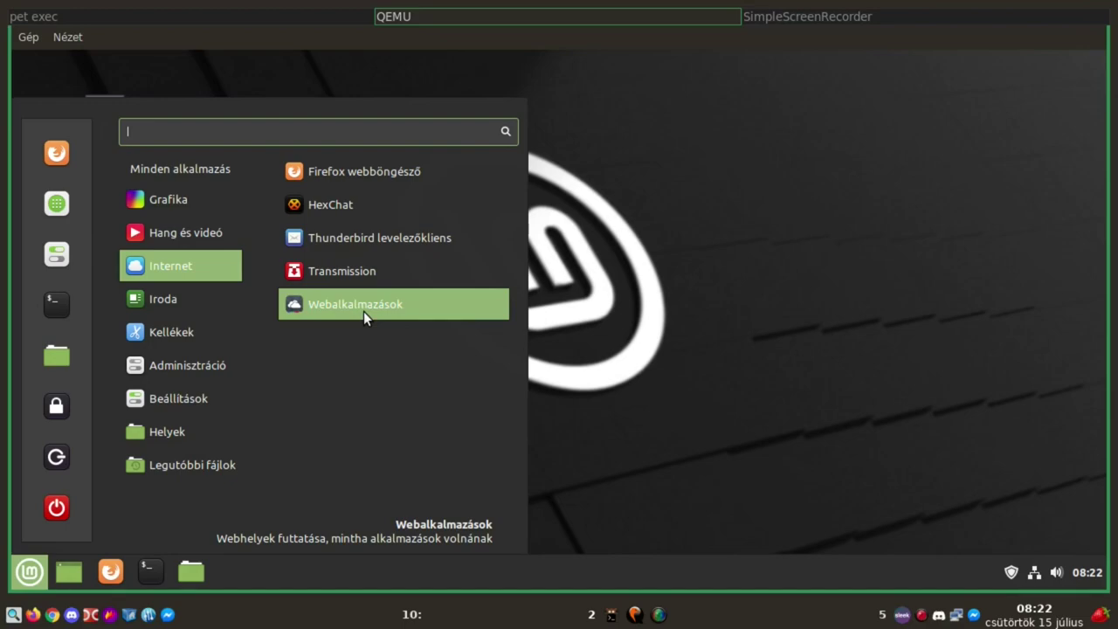
pyautogui.moveTo(174, 298)
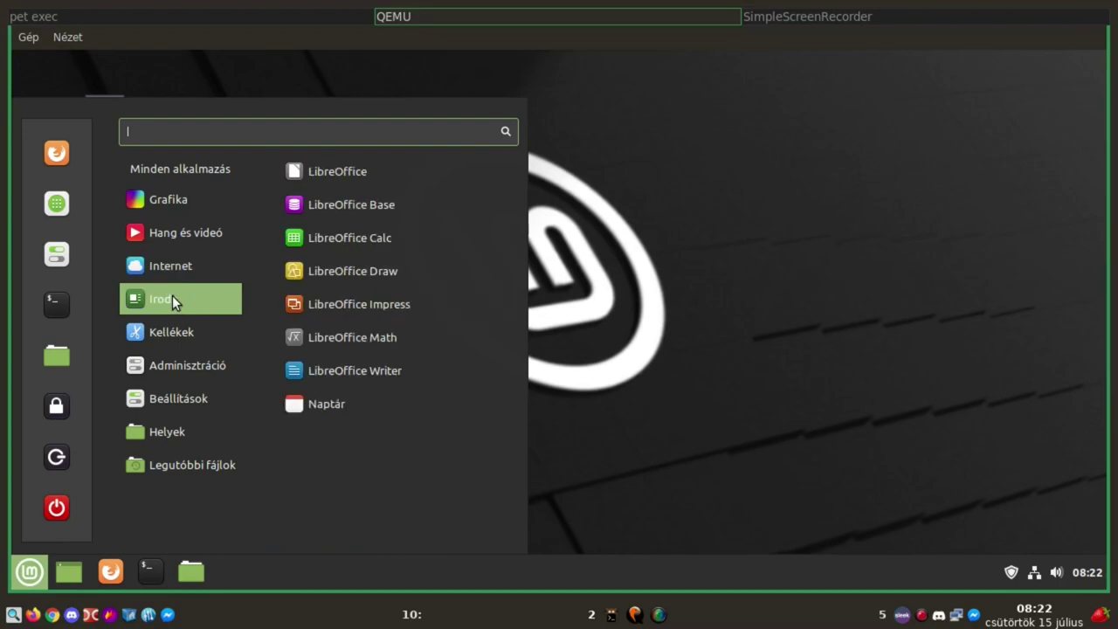
# Open the Naptár calendar on July 2021, close it, and reopen the application menu
pyautogui.click(369, 401)
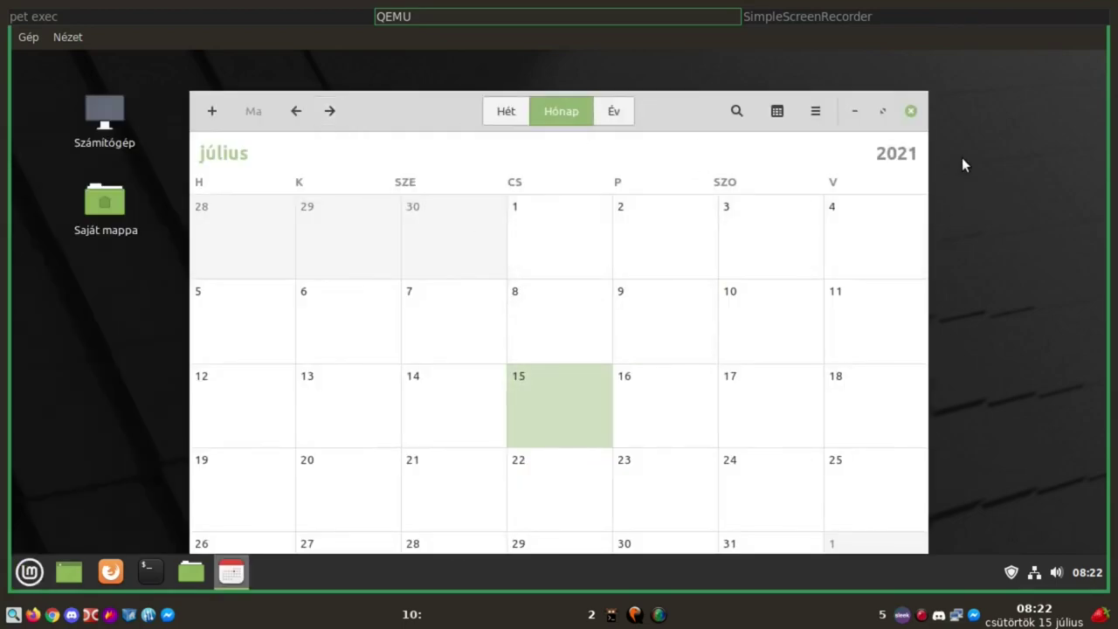
pyautogui.click(905, 114)
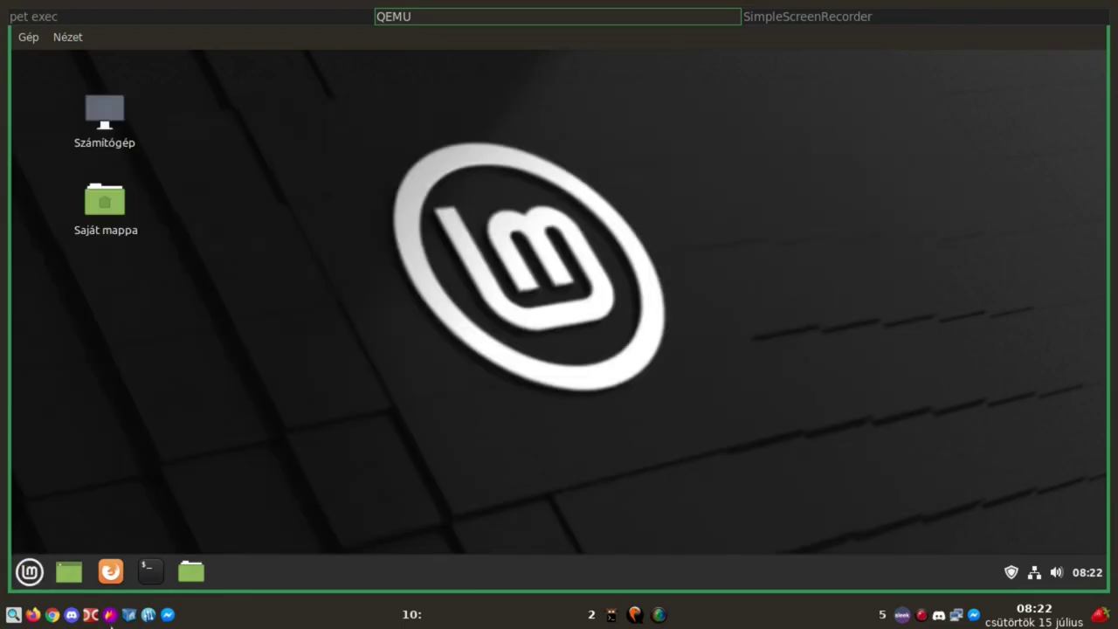
pyautogui.click(29, 572)
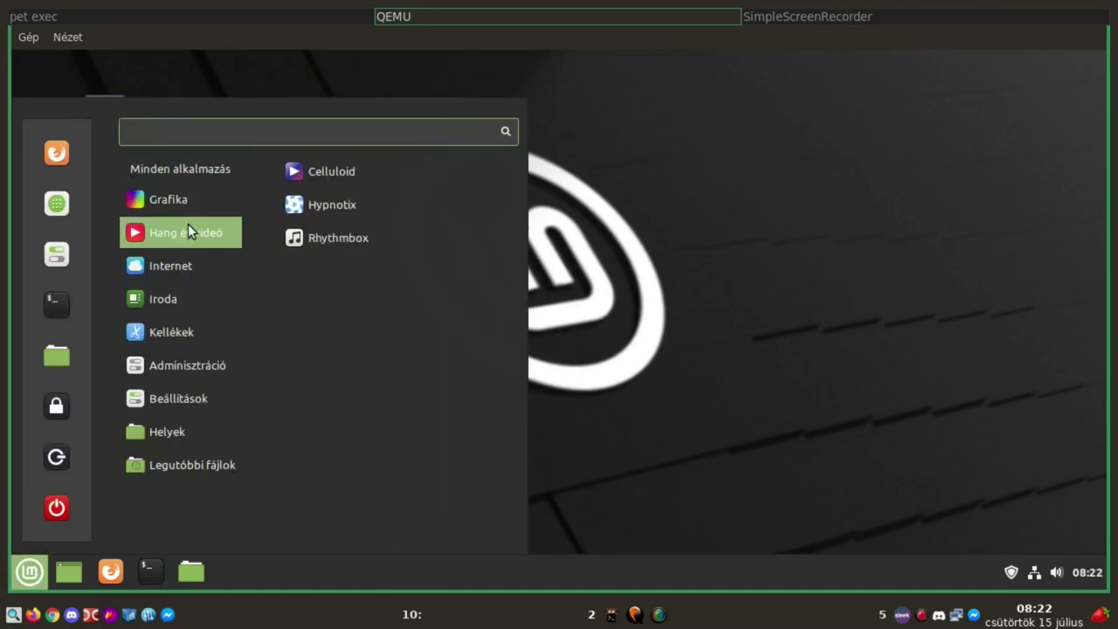
# Move from Iroda to the Kellékek category and scroll its list down to Lemezek
pyautogui.moveTo(177, 302)
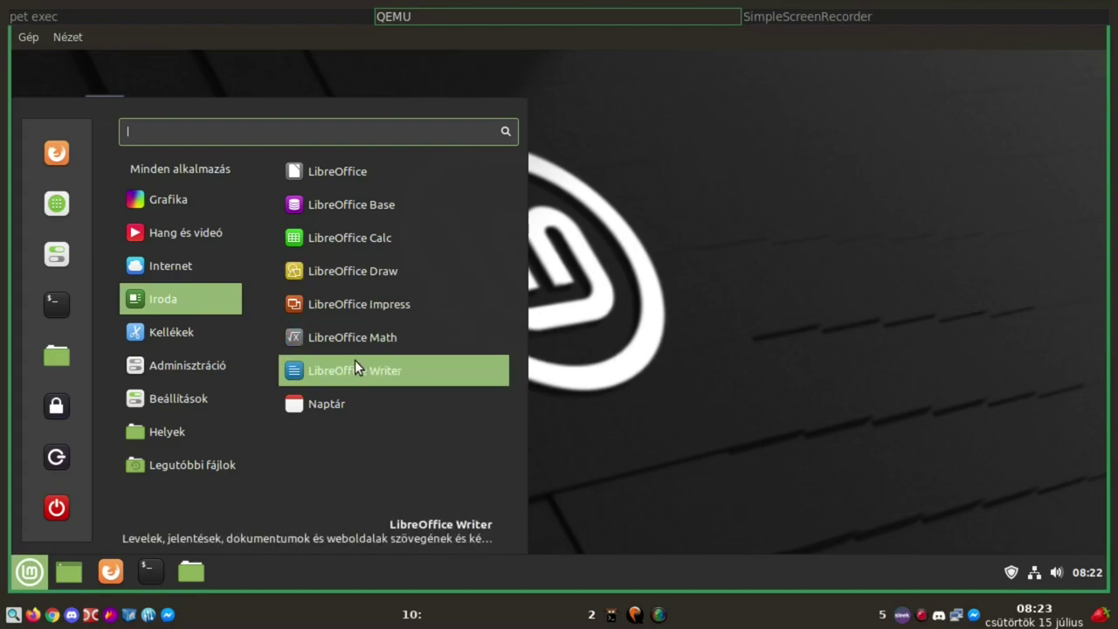
pyautogui.moveTo(199, 341)
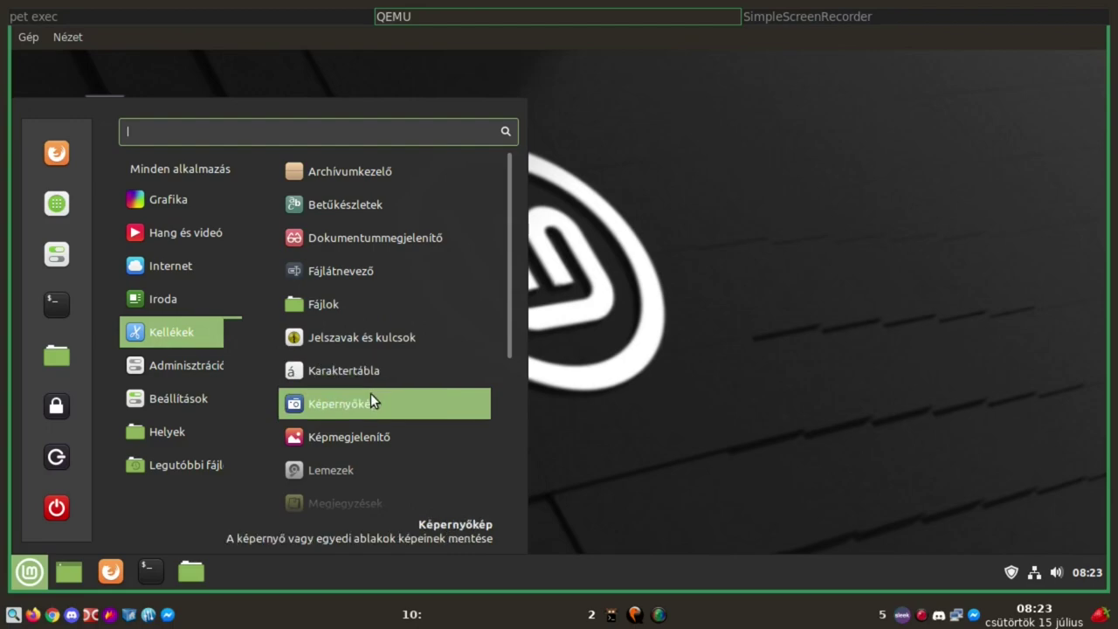
pyautogui.scroll(-2, 371, 397)
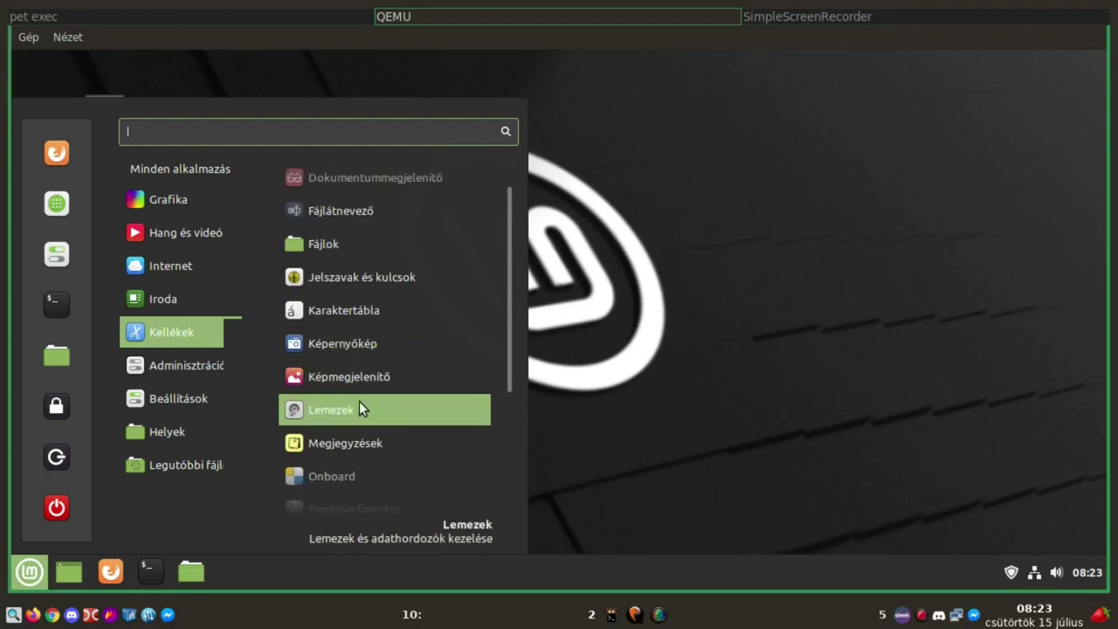
# Open Lemezek to view the 32 GB QEMU disk and its about details, then quit
pyautogui.click(359, 409)
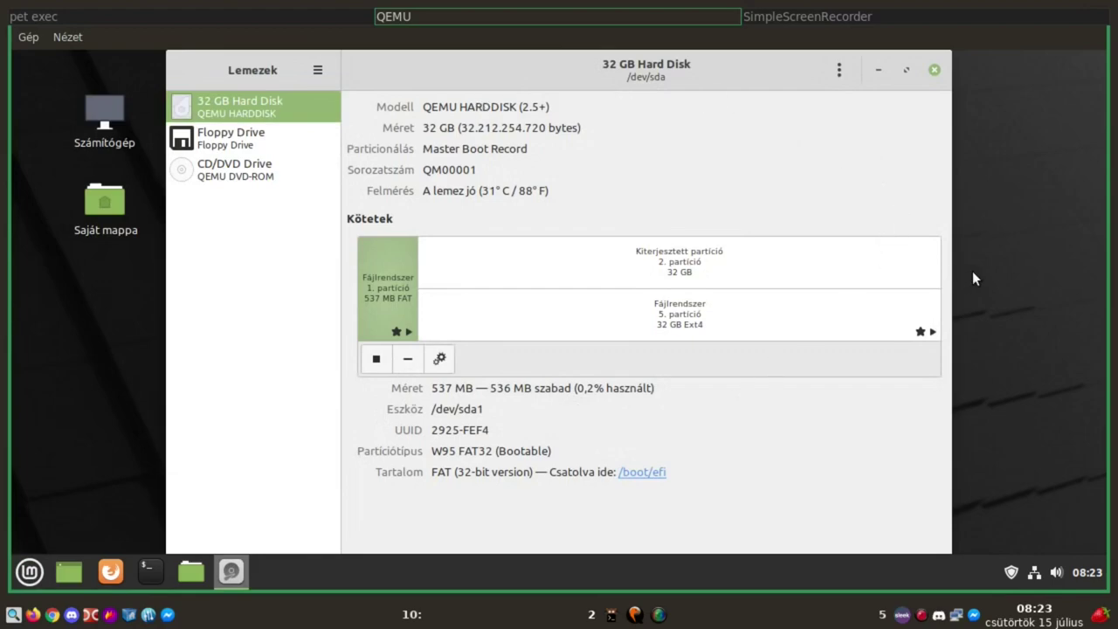
pyautogui.click(842, 71)
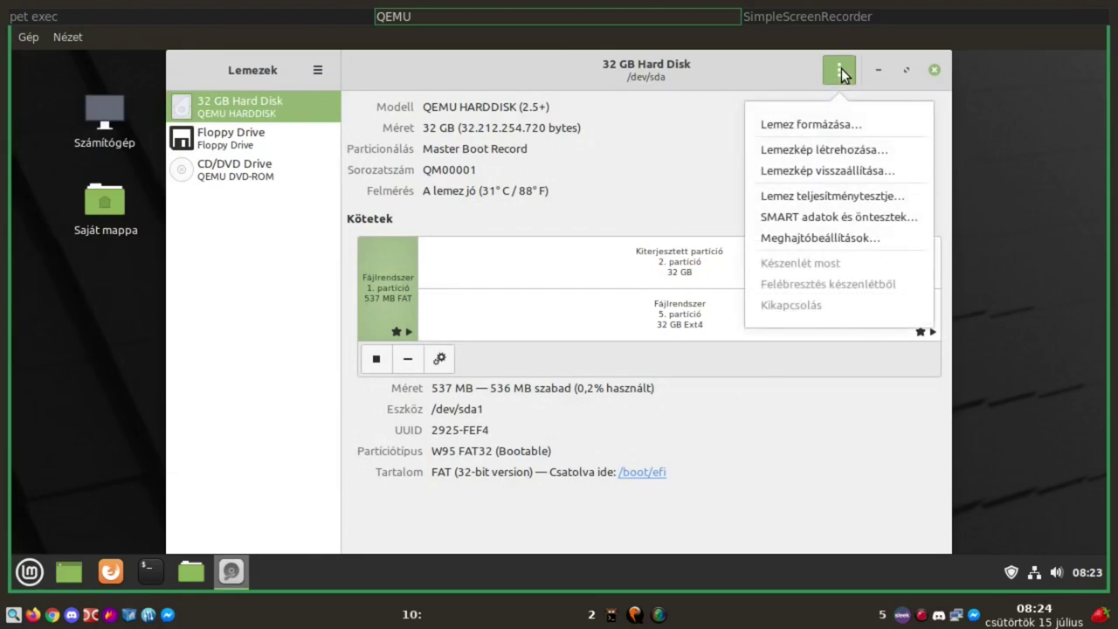
pyautogui.click(686, 131)
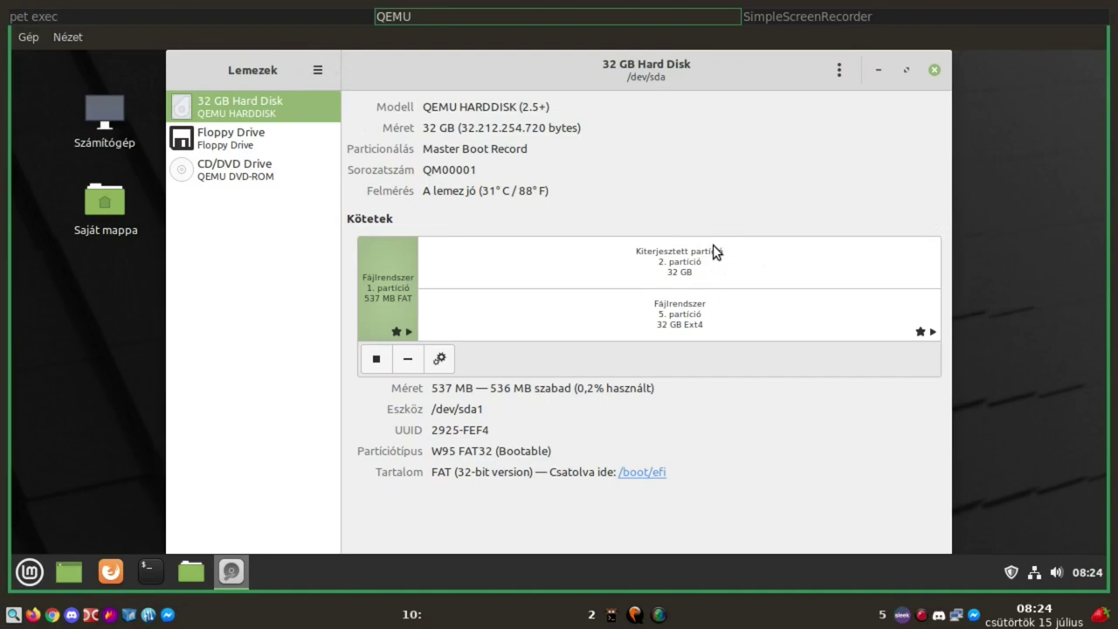
pyautogui.click(317, 70)
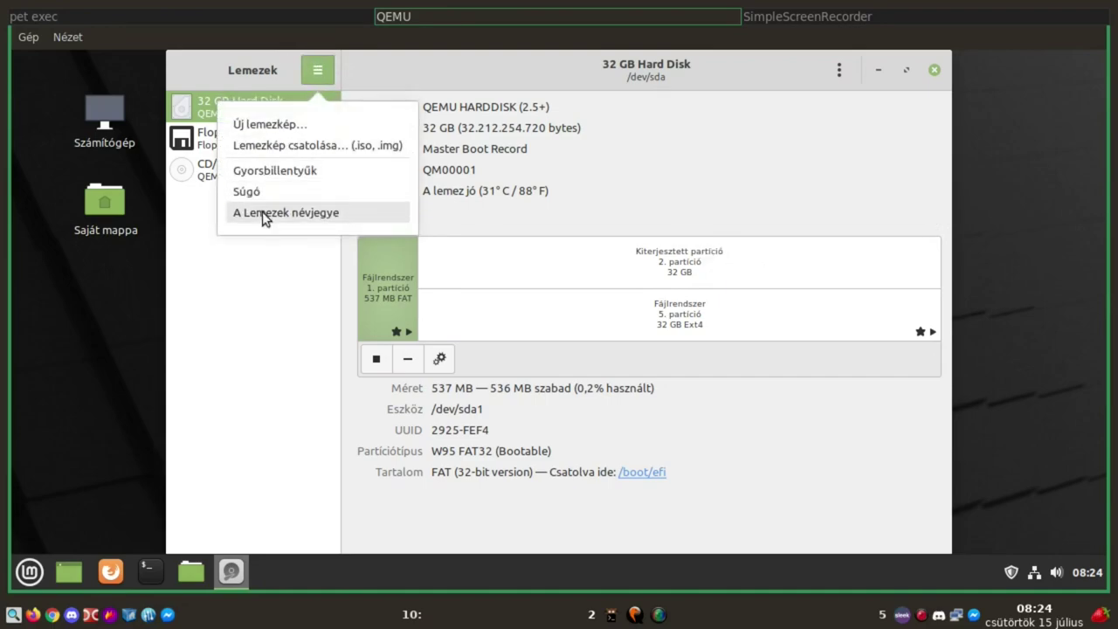
pyautogui.click(265, 216)
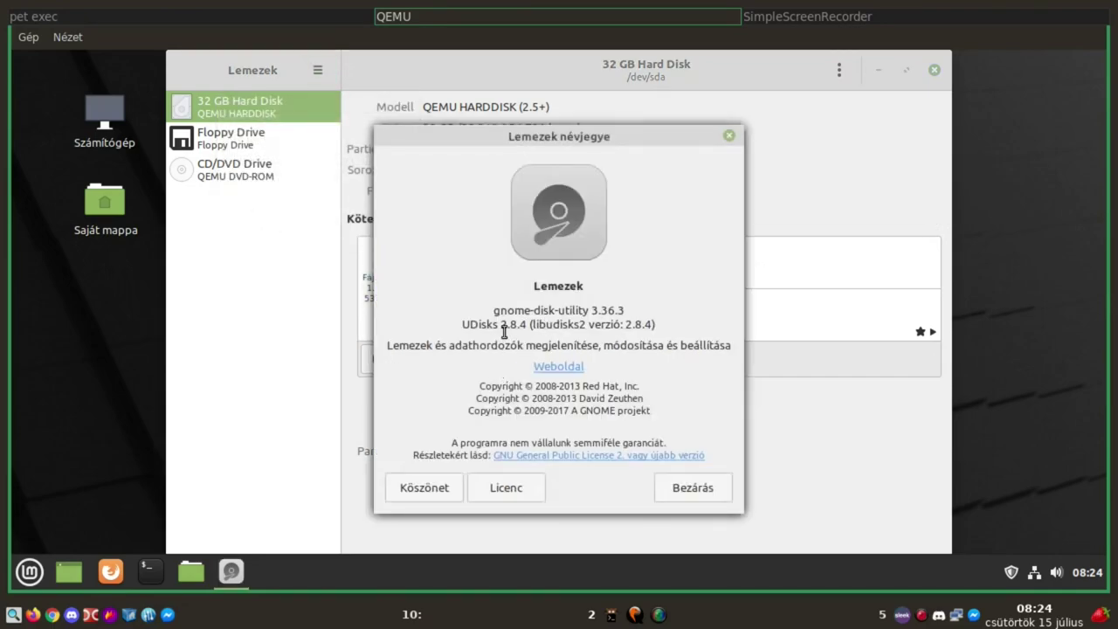
pyautogui.click(691, 488)
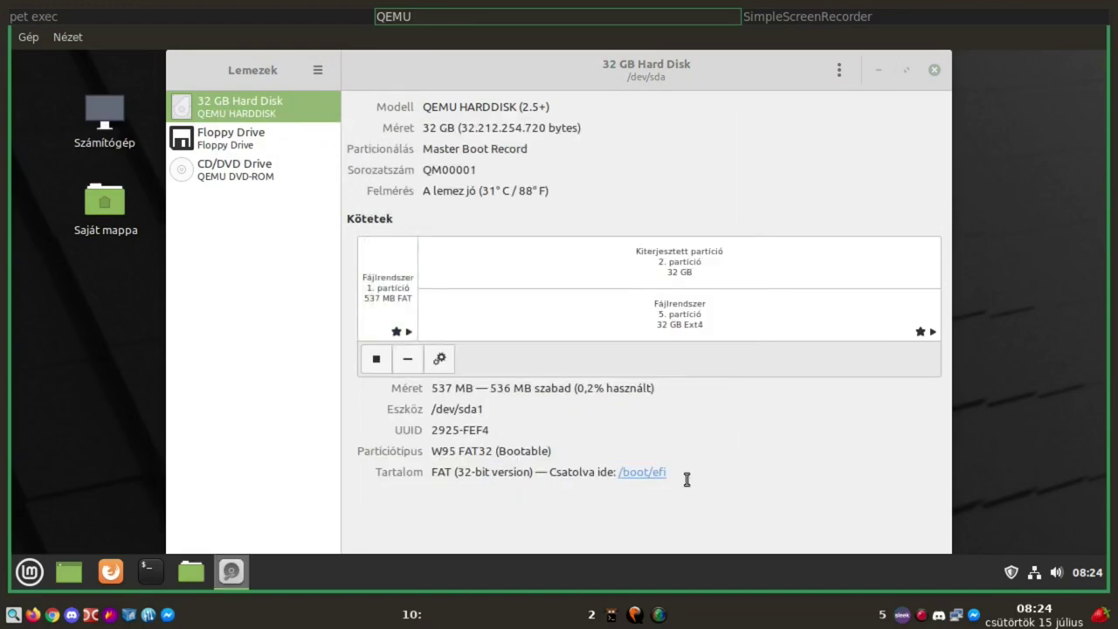
pyautogui.click(934, 70)
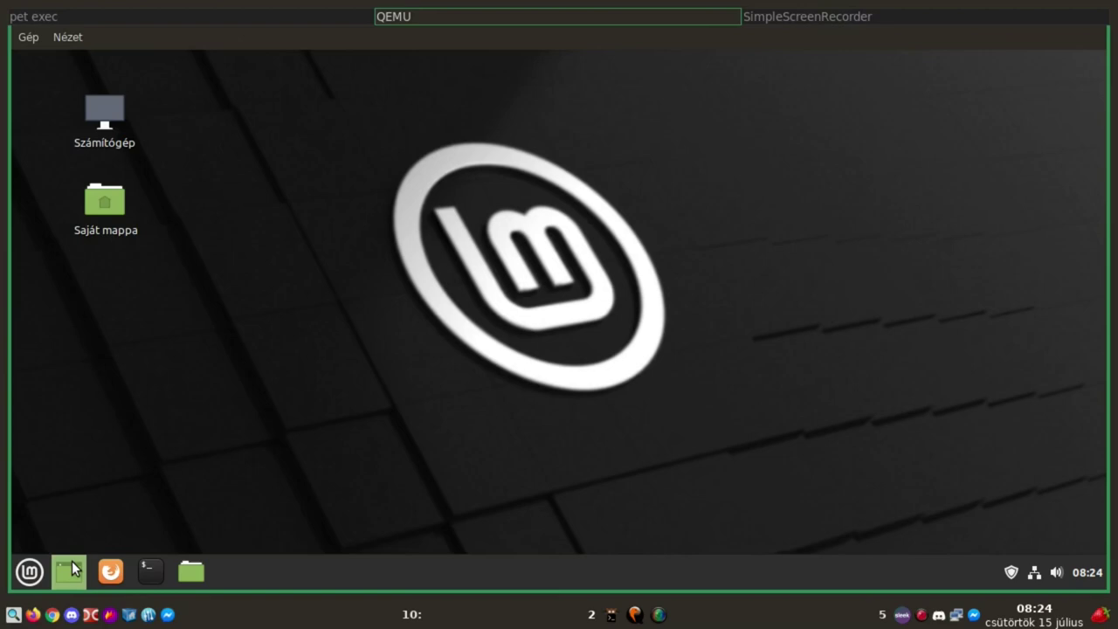
# Launch Megjegyzések from the Kellékek list in the application menu
pyautogui.click(28, 573)
pyautogui.moveTo(214, 340)
pyautogui.scroll(-2, 400, 344)
pyautogui.scroll(-3, 400, 344)
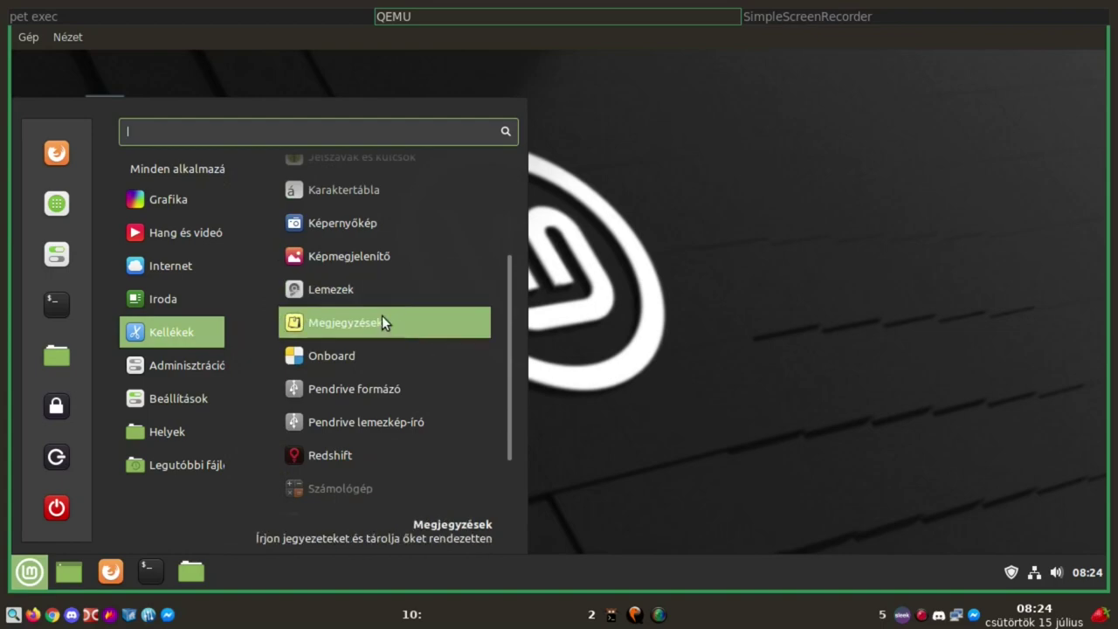
pyautogui.click(382, 319)
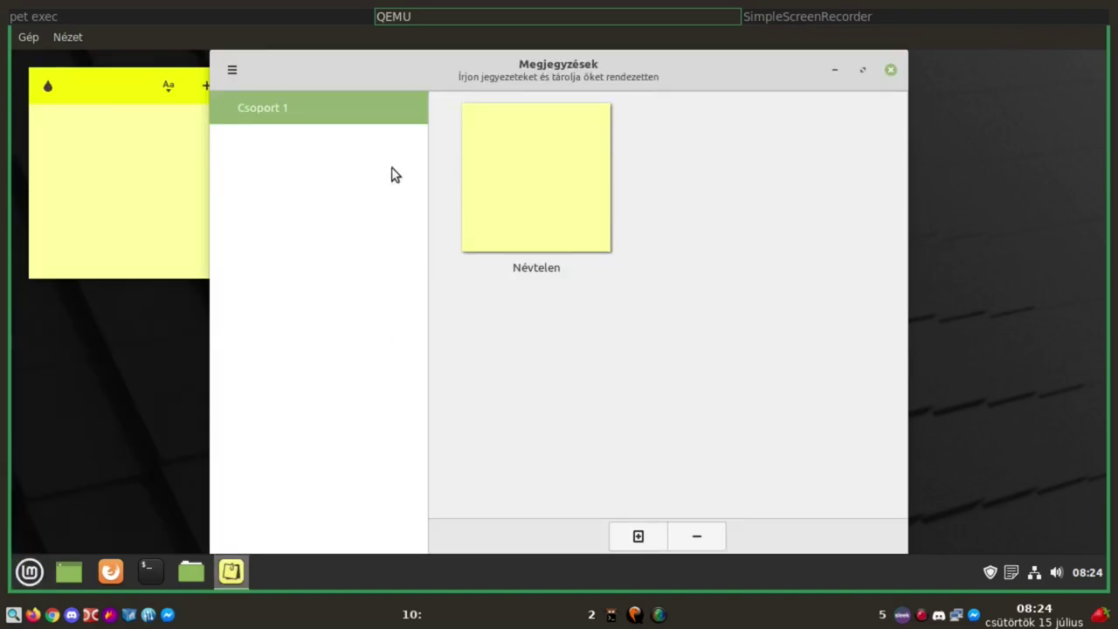
# Close the notes manager and cancel deleting the empty note, keeping it on the desktop
pyautogui.click(888, 70)
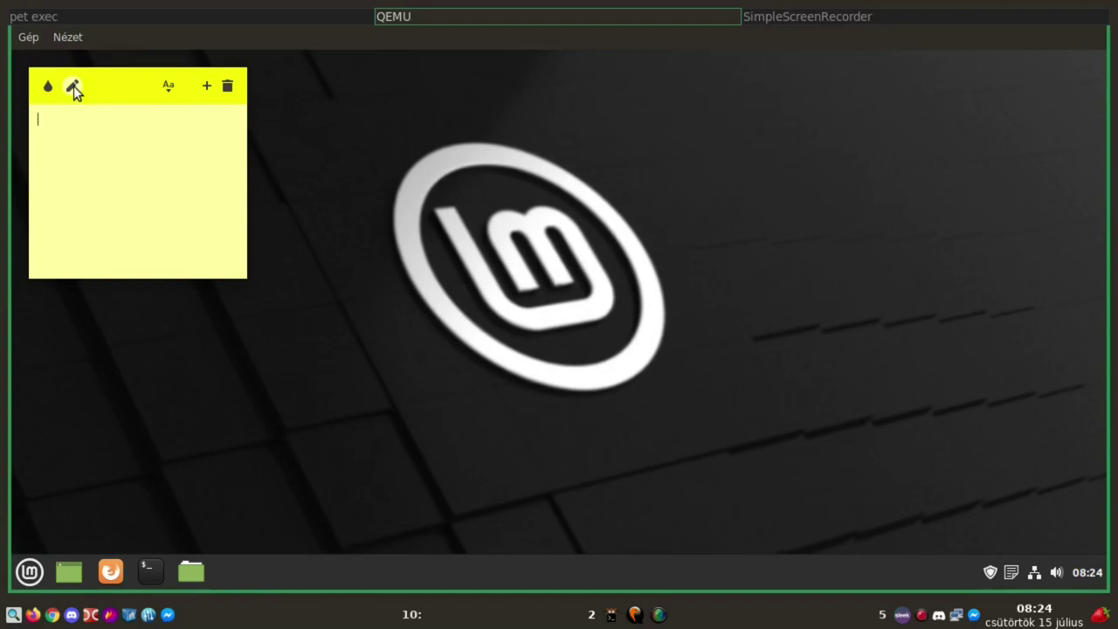
pyautogui.click(231, 89)
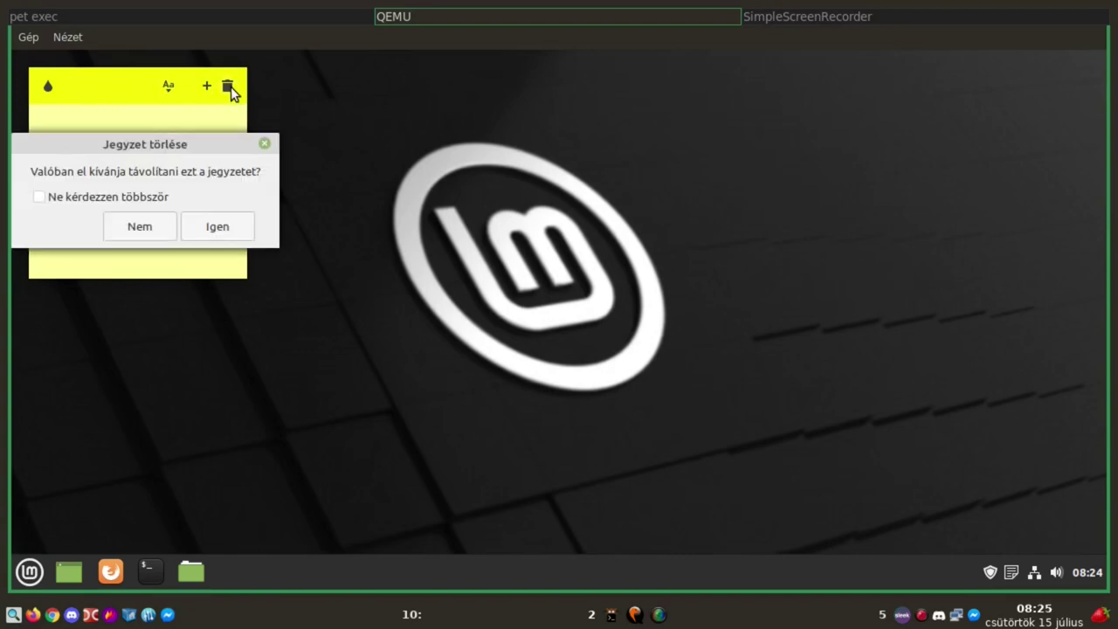
pyautogui.click(149, 236)
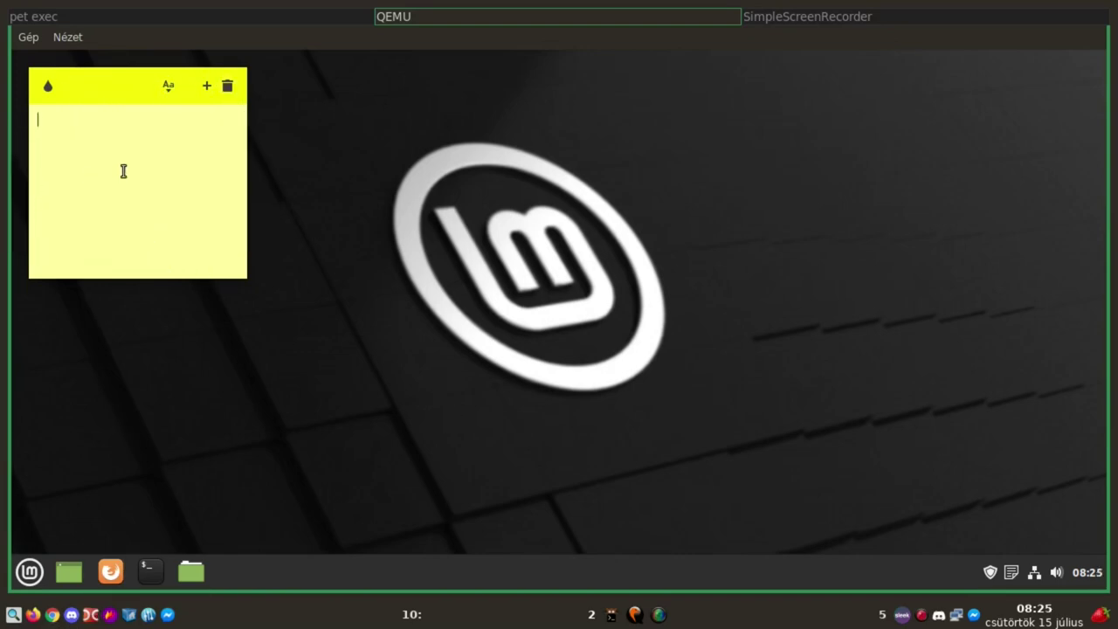
# Open the menu on Kellékek and scroll down to Számológép, Szövegszerkesztő and Warpinator
pyautogui.click(37, 582)
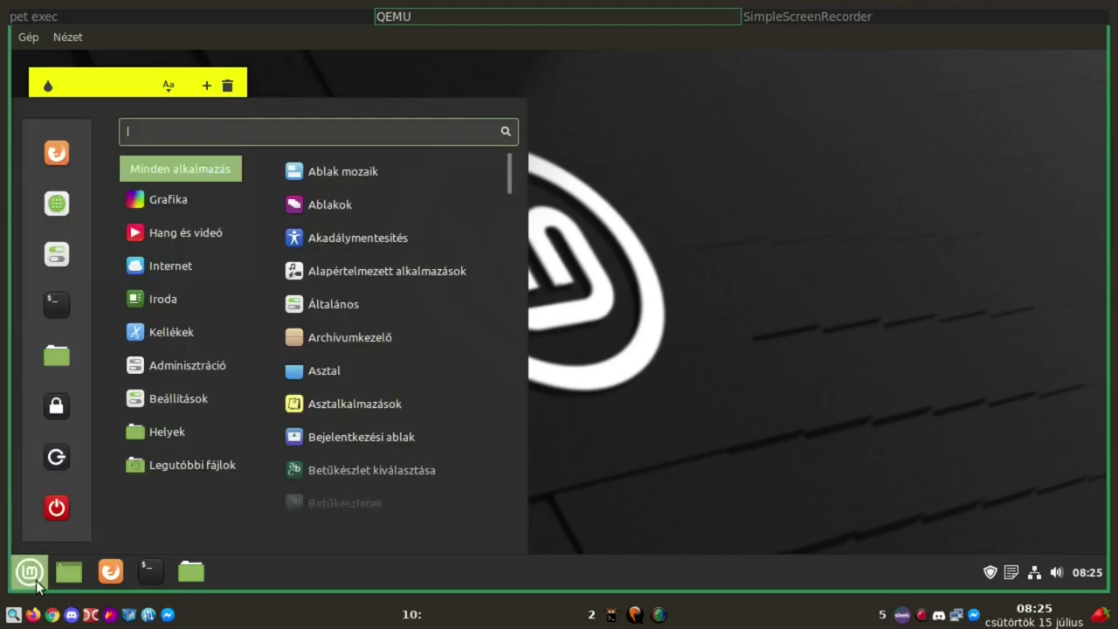
pyautogui.moveTo(182, 336)
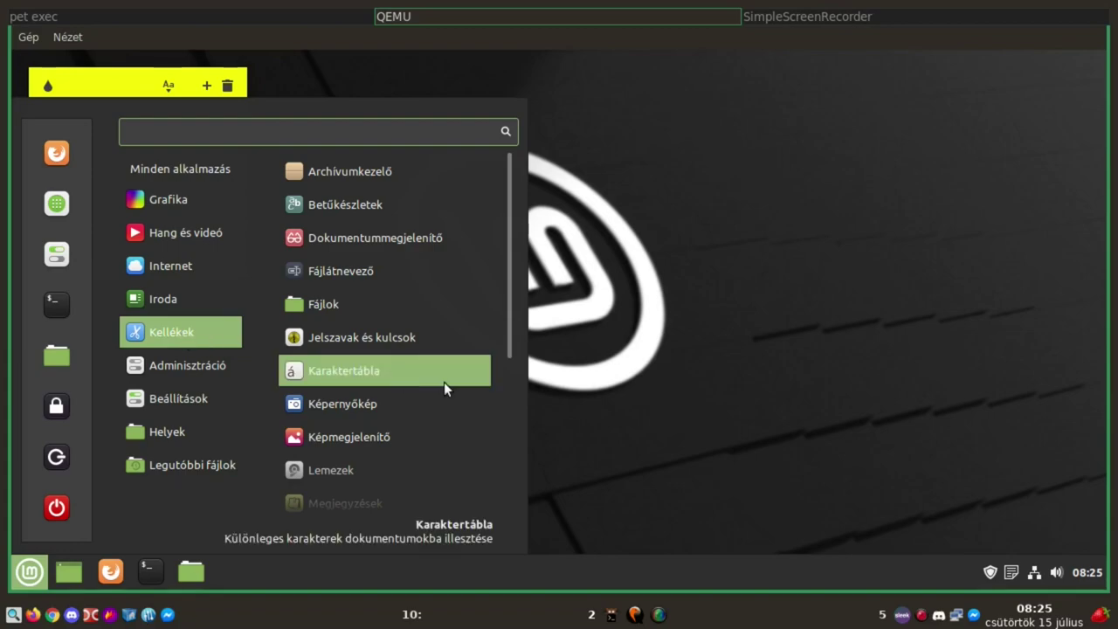
pyautogui.scroll(-3, 437, 372)
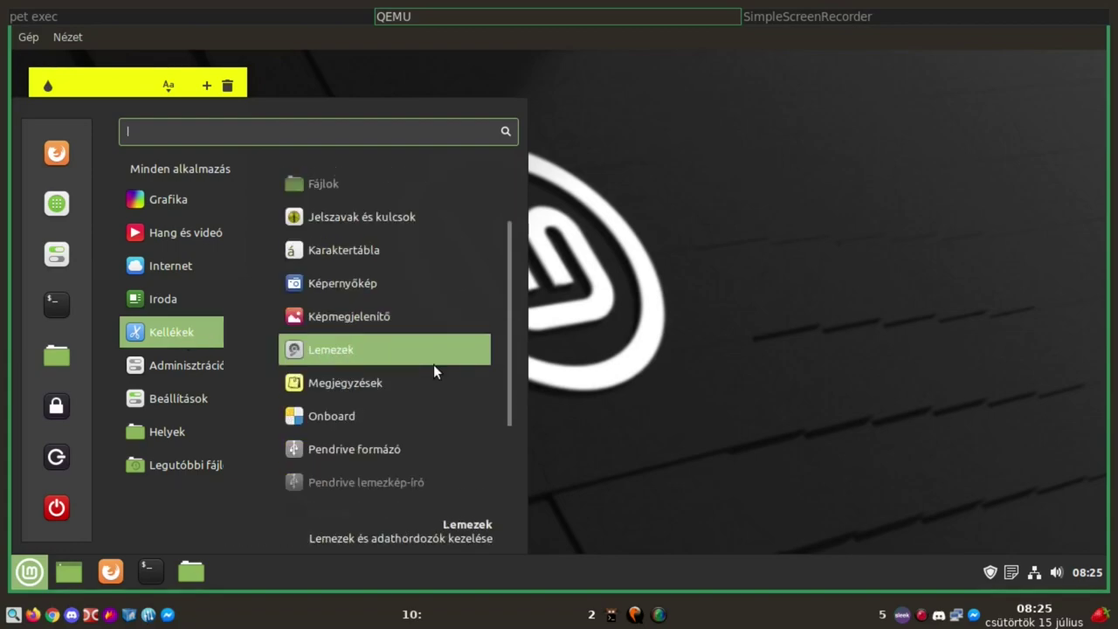
pyautogui.scroll(-2, 434, 364)
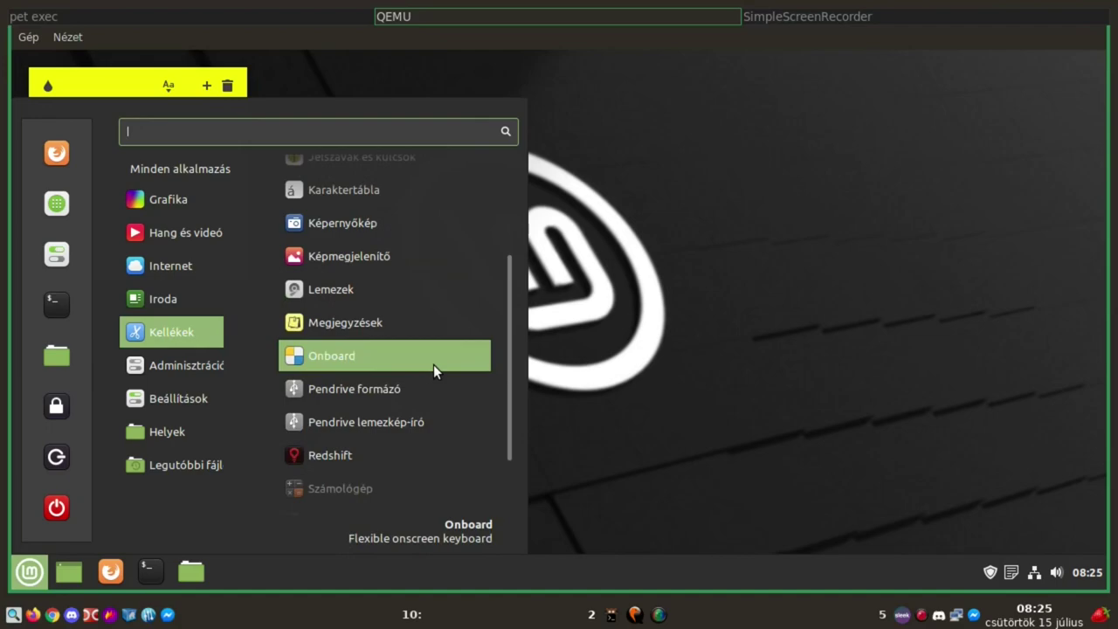
pyautogui.scroll(-2, 434, 365)
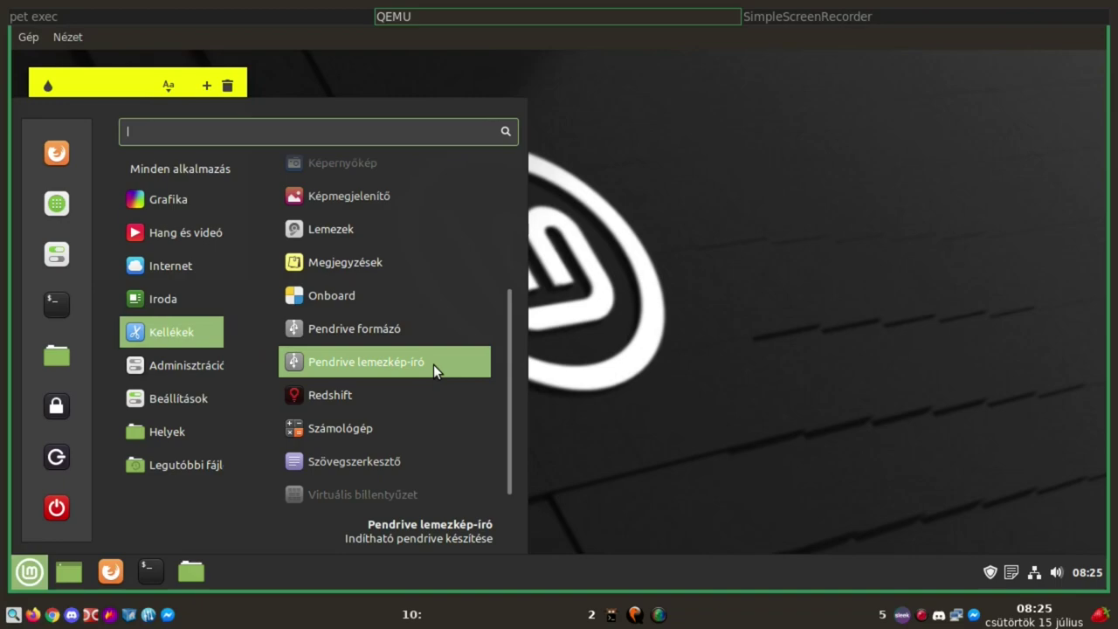
pyautogui.scroll(-1, 433, 365)
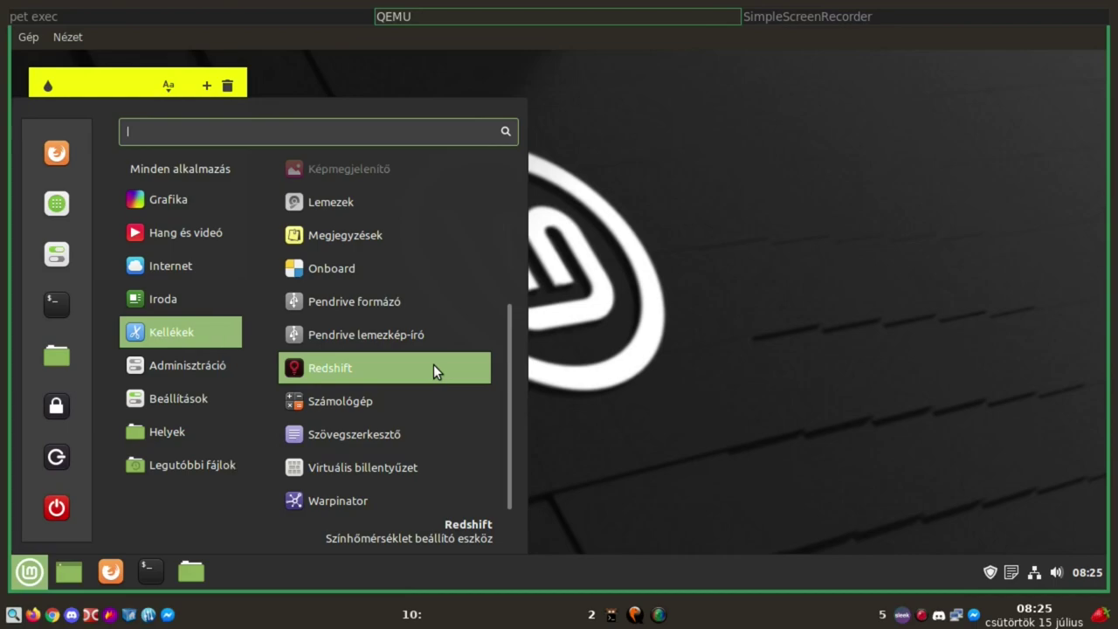
pyautogui.scroll(-1, 434, 364)
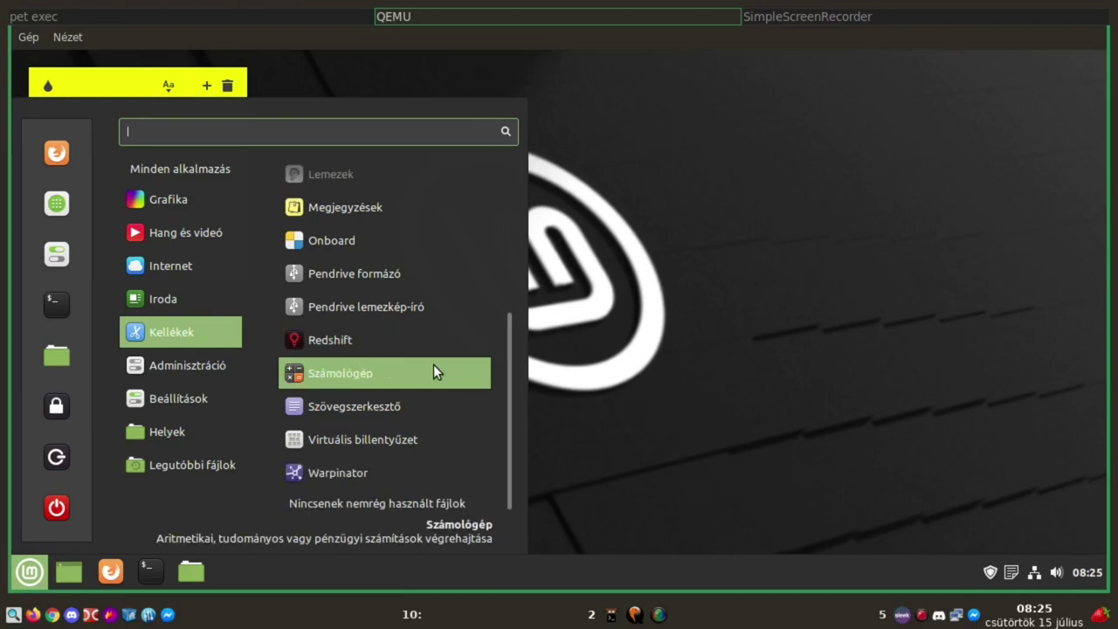
# Open xed, check its version 3.0.2 in the about box, close it, and reopen the menu
pyautogui.click(405, 406)
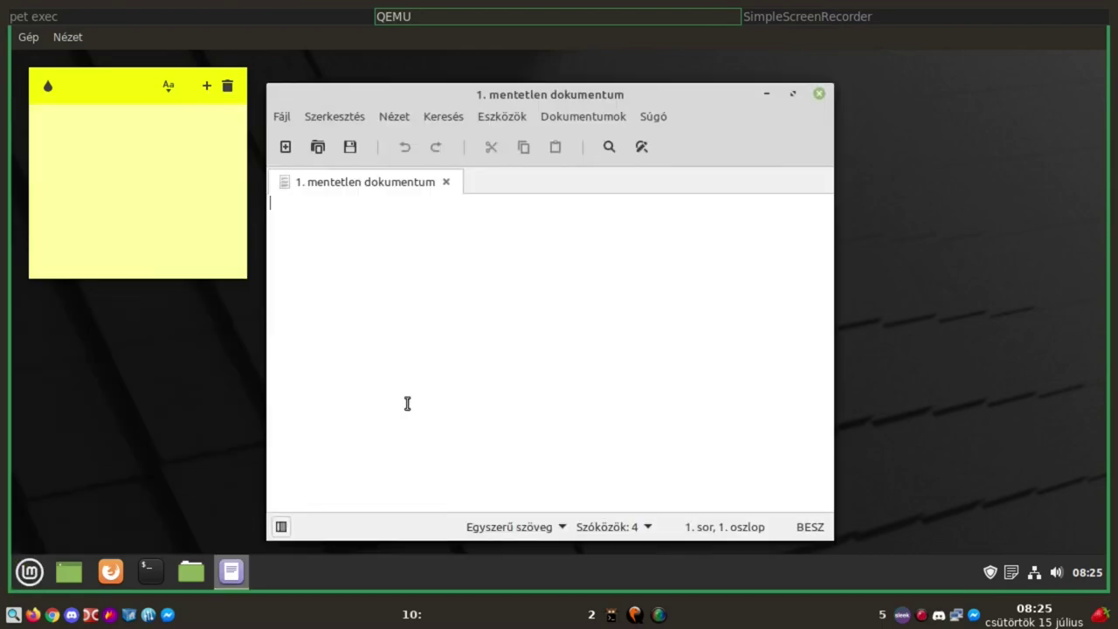
pyautogui.click(654, 118)
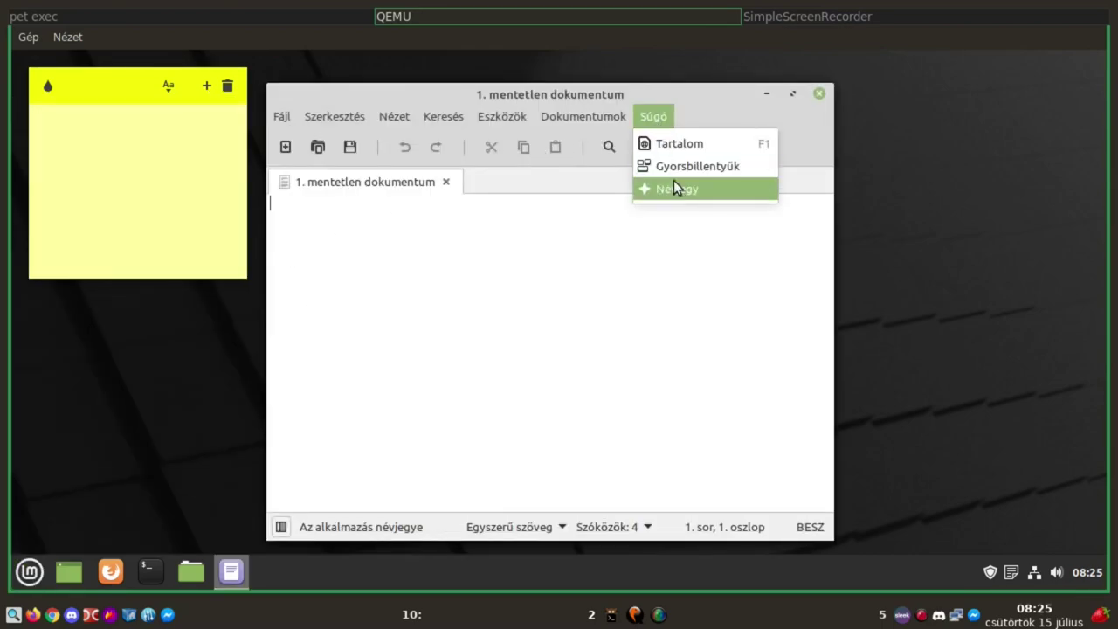
pyautogui.click(673, 188)
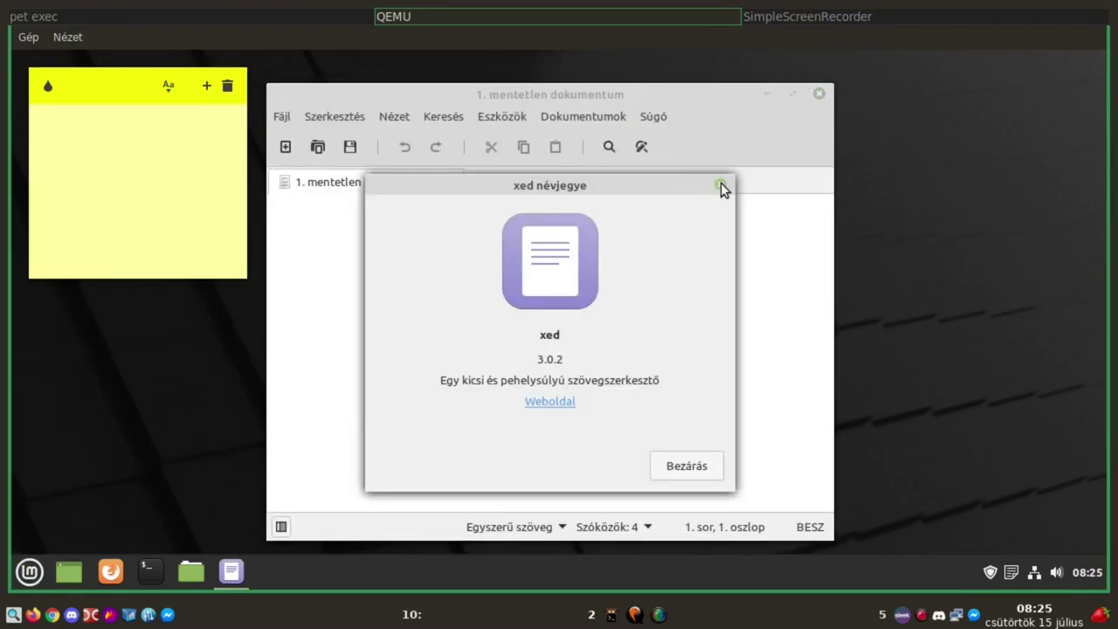
pyautogui.click(720, 184)
pyautogui.click(819, 94)
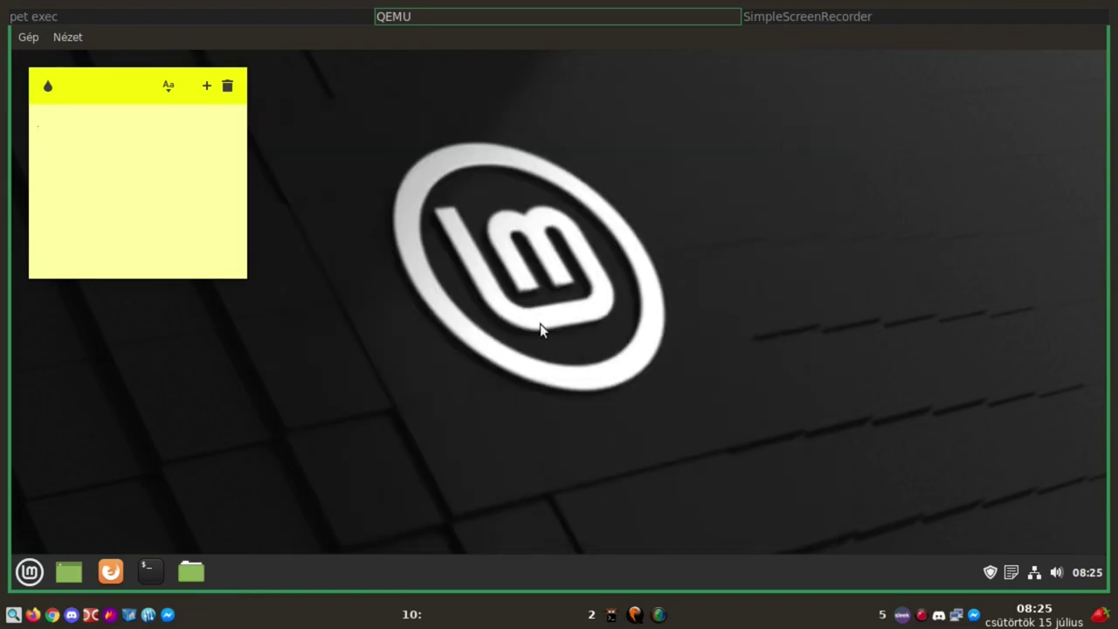
pyautogui.click(28, 572)
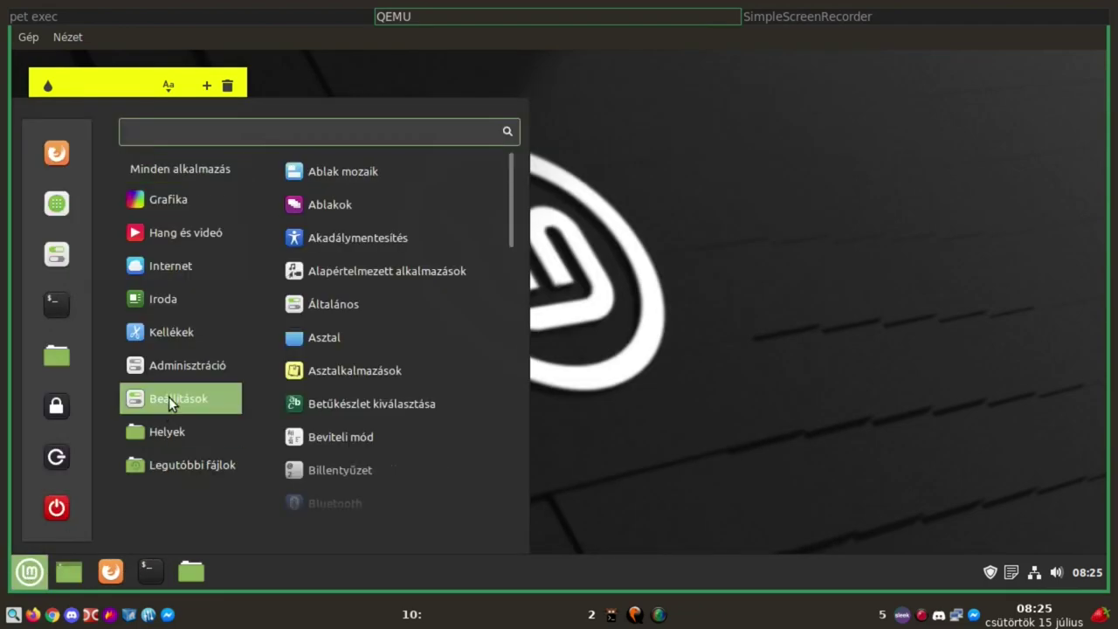
# Scroll through the Kellékek apps, then switch to the Adminisztráció category list
pyautogui.moveTo(164, 335)
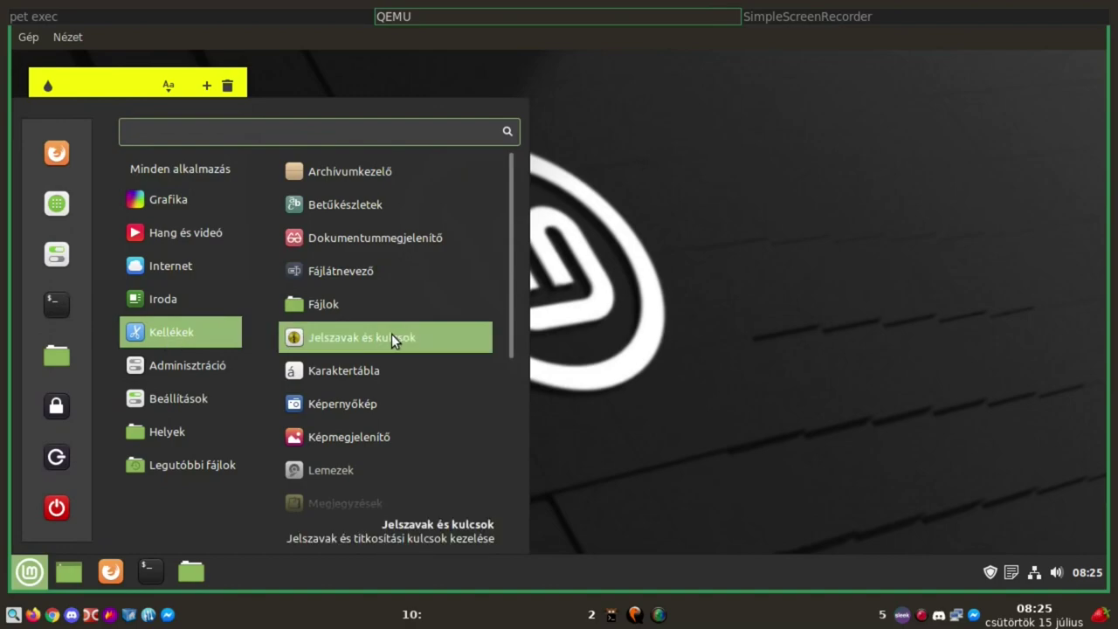
pyautogui.scroll(-3, 391, 333)
pyautogui.scroll(-2, 391, 334)
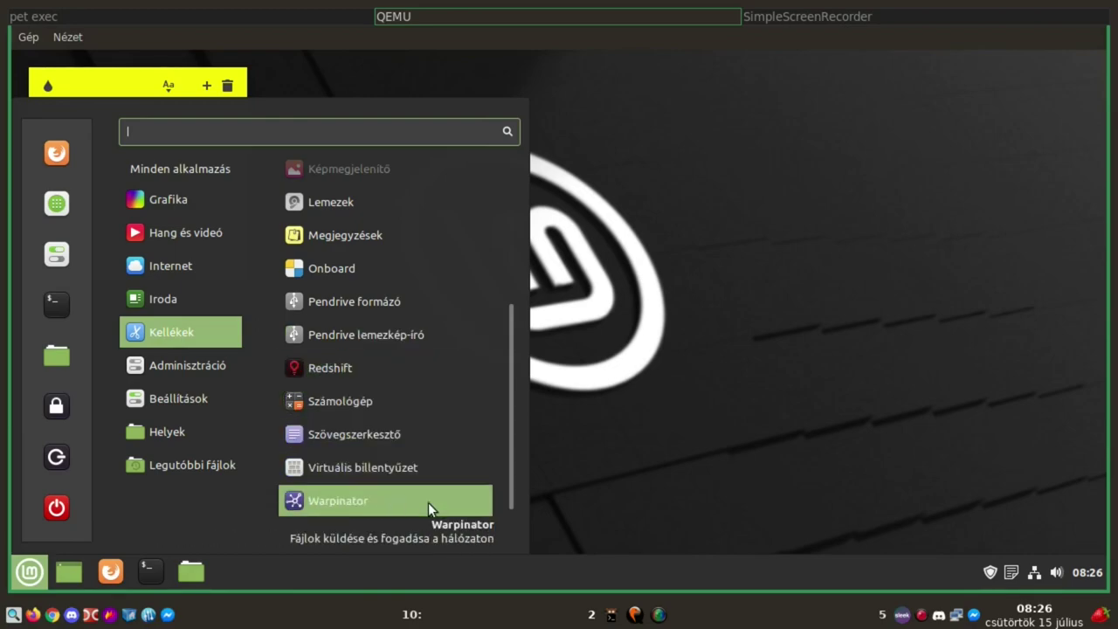
pyautogui.moveTo(179, 370)
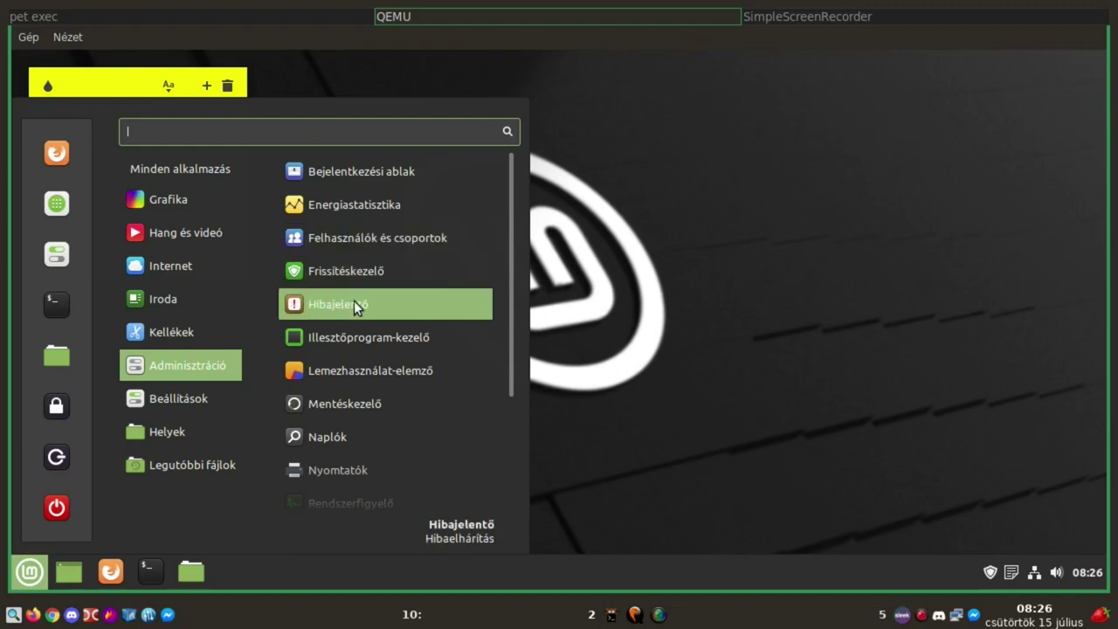
pyautogui.scroll(-1, 416, 288)
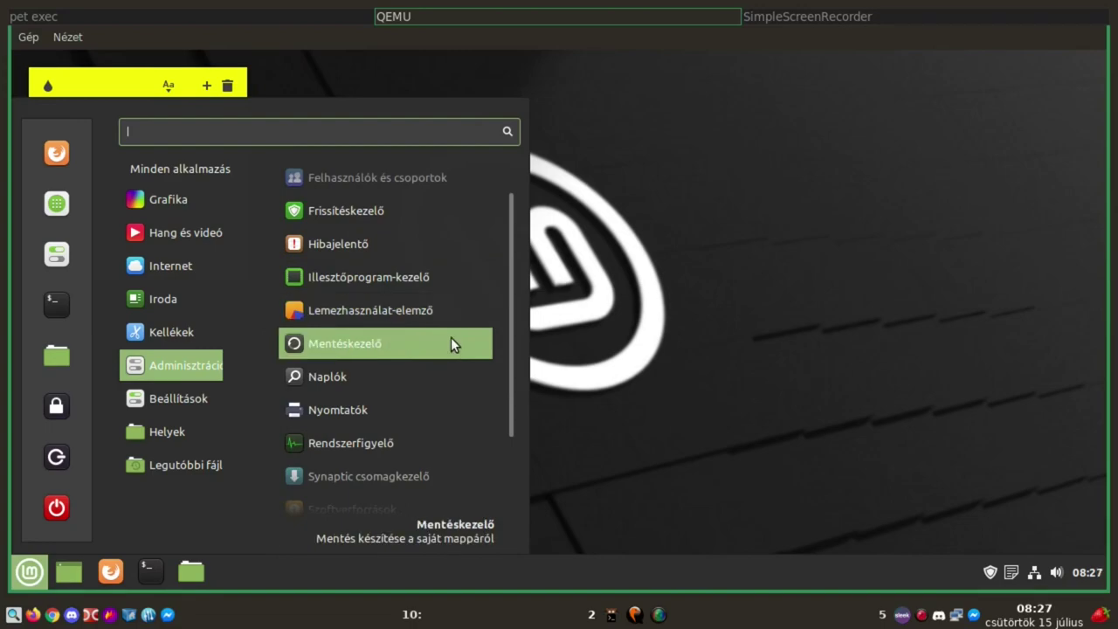
pyautogui.scroll(-2, 451, 343)
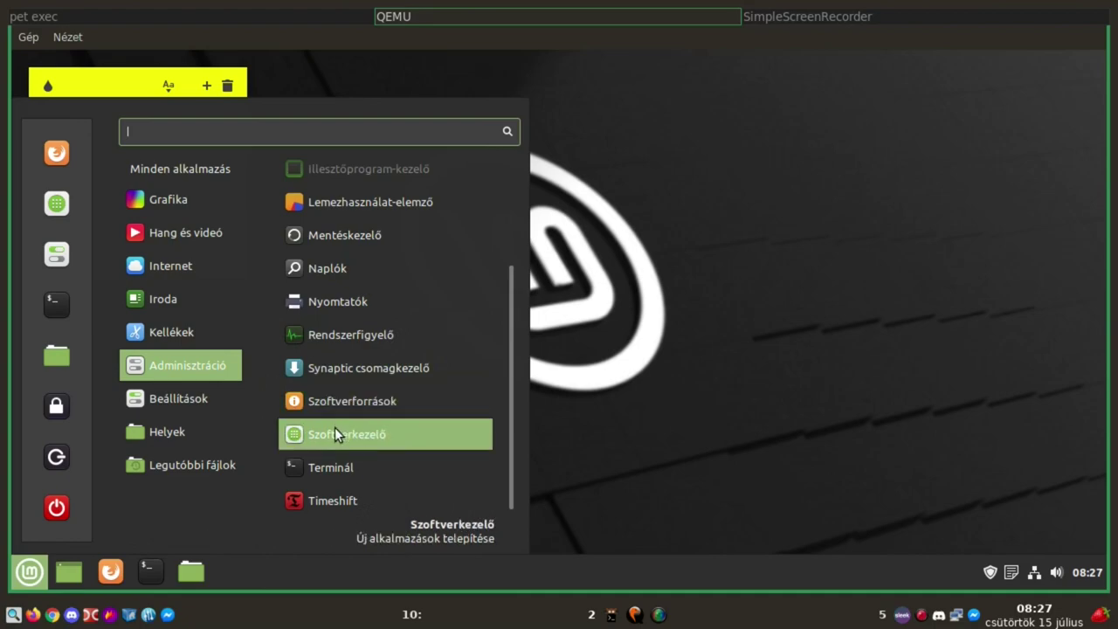
# Launch Synaptic with the administrator password, view its 65160-package list, then close it
pyautogui.click(328, 375)
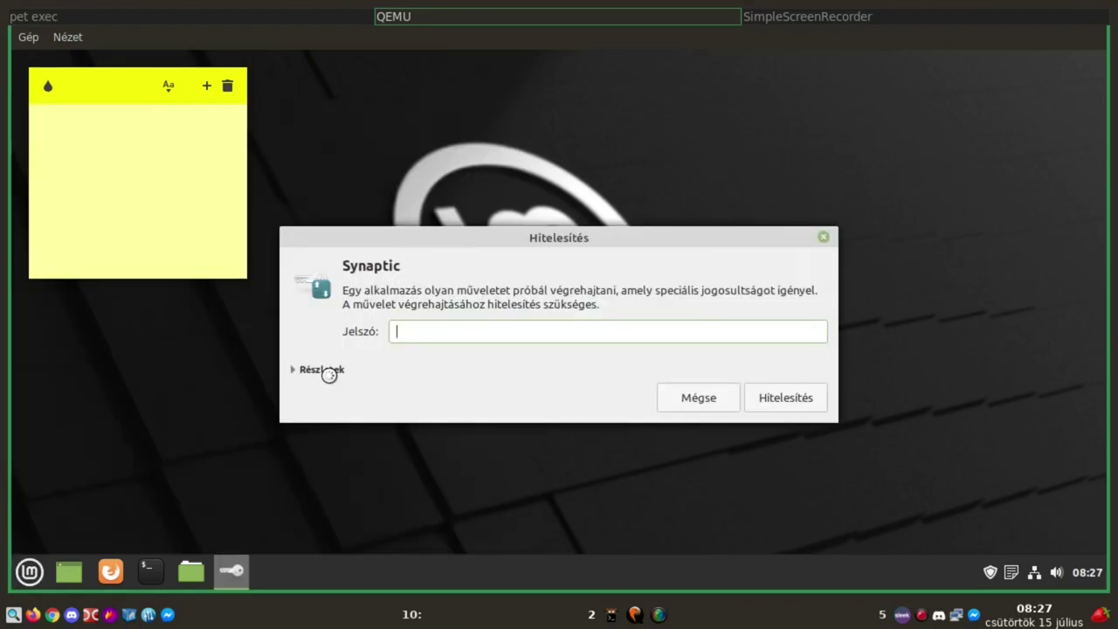
pyautogui.write('•••')
pyautogui.press('Return')
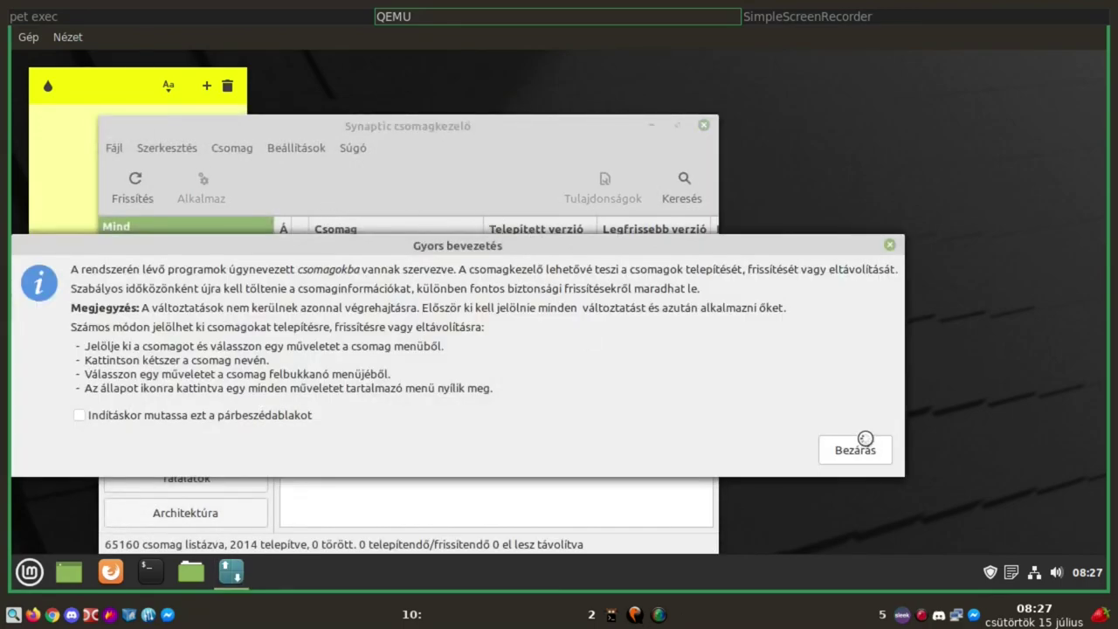
pyautogui.click(865, 456)
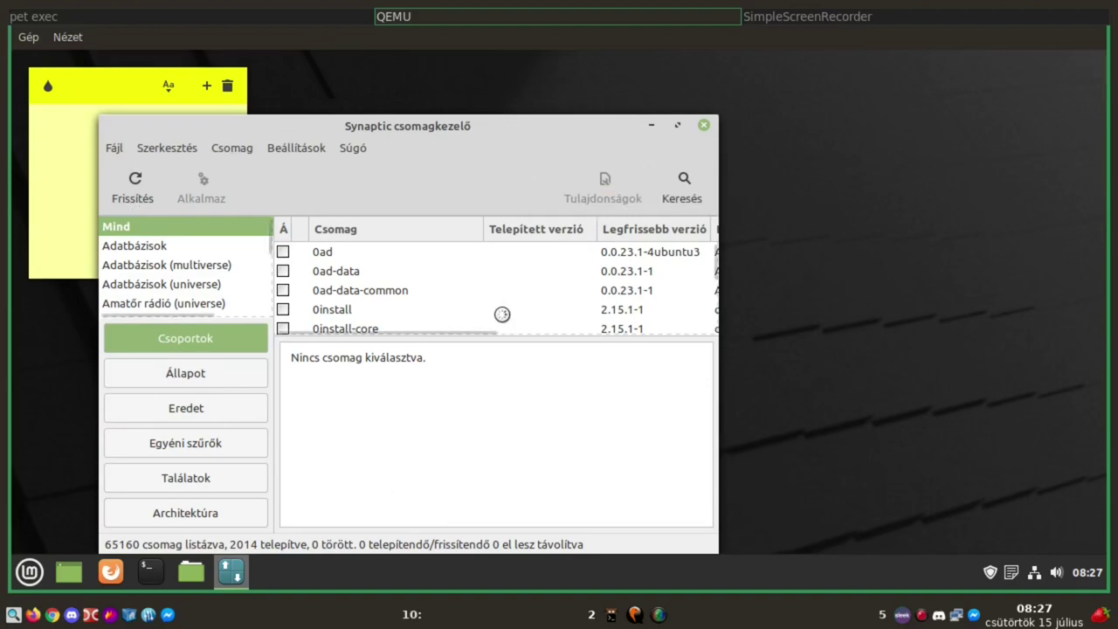
pyautogui.click(699, 128)
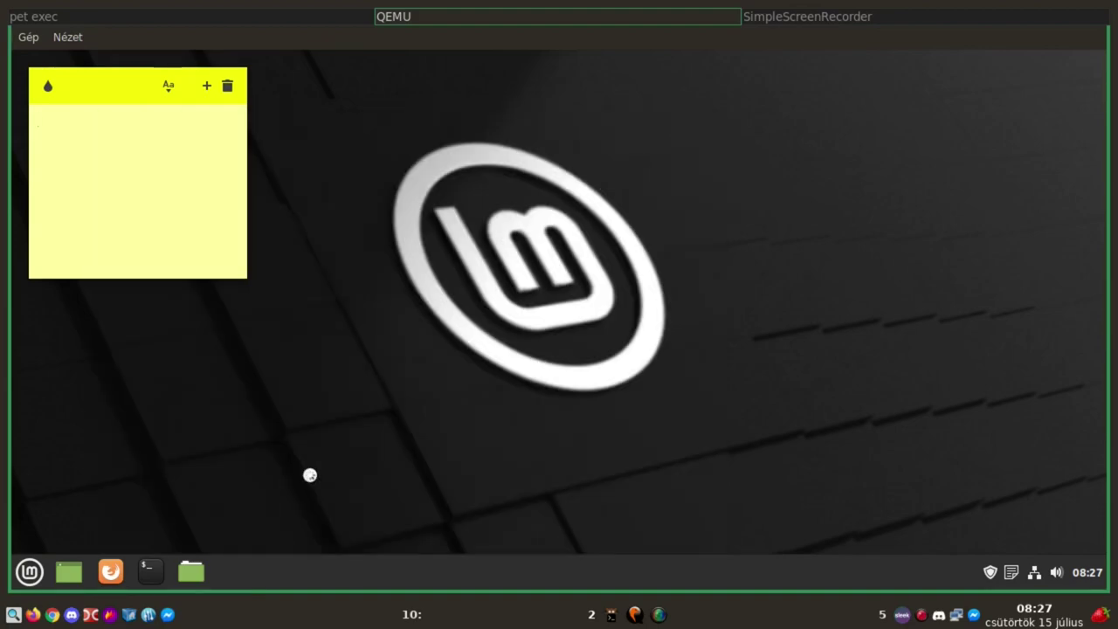
# Open the Mint menu and scroll through the Beállítások settings category list
pyautogui.click(28, 573)
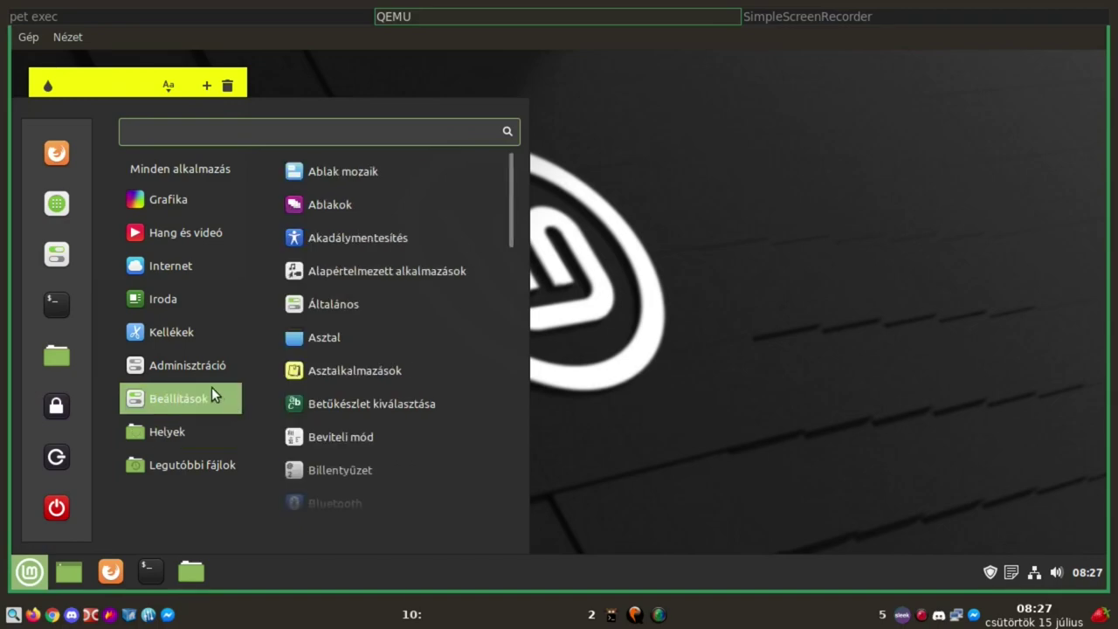
pyautogui.moveTo(203, 364)
pyautogui.scroll(-3, 449, 358)
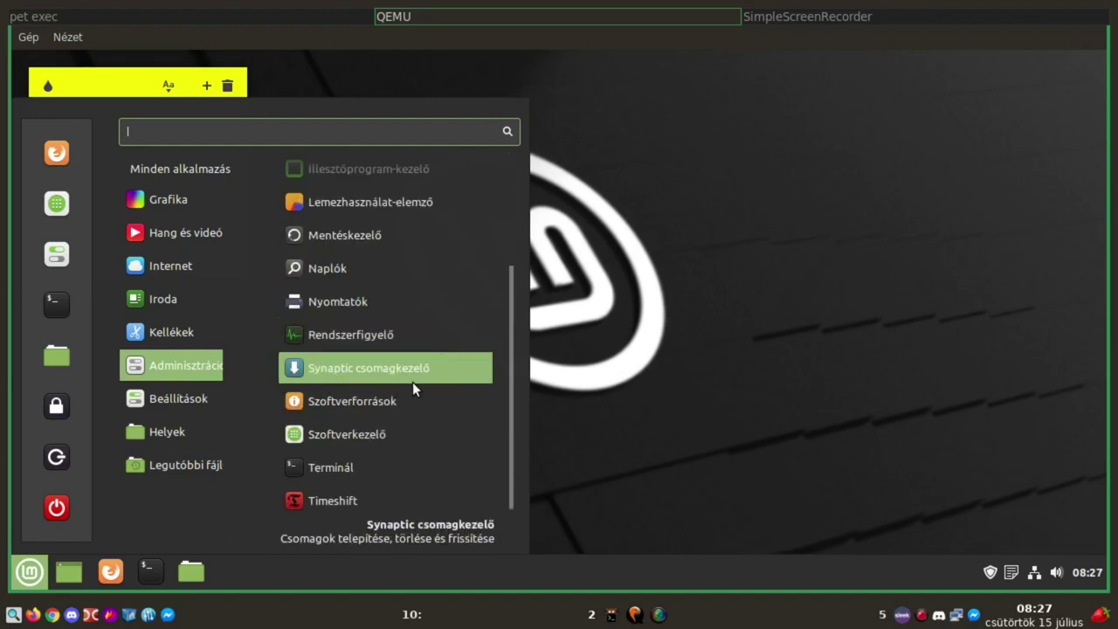
pyautogui.moveTo(159, 391)
pyautogui.scroll(-3, 372, 392)
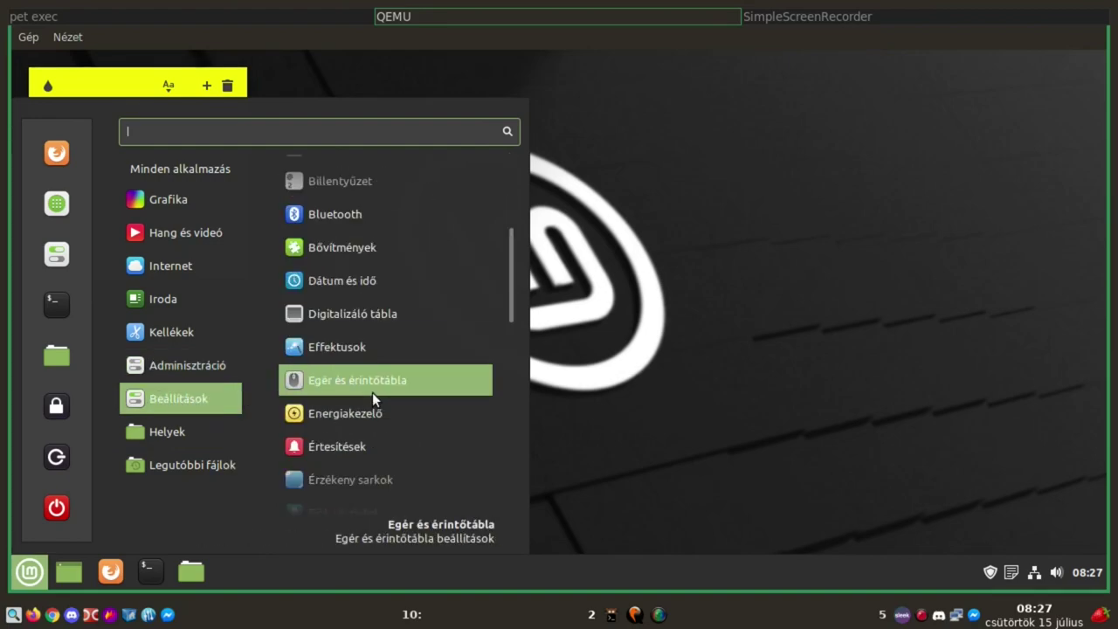
pyautogui.scroll(2, 373, 393)
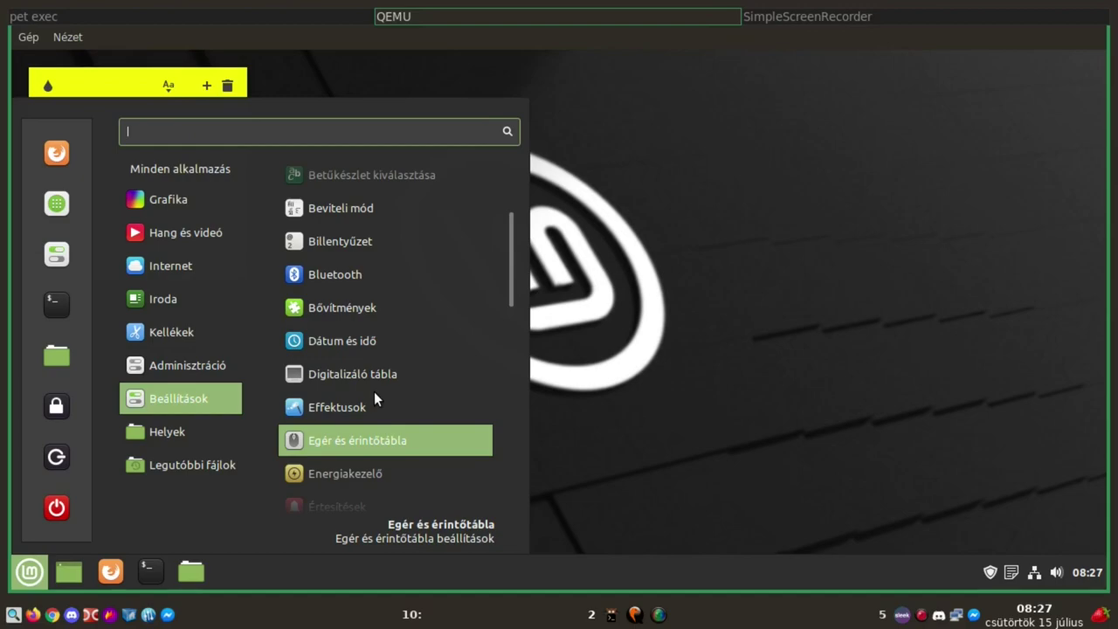
pyautogui.scroll(-3, 379, 359)
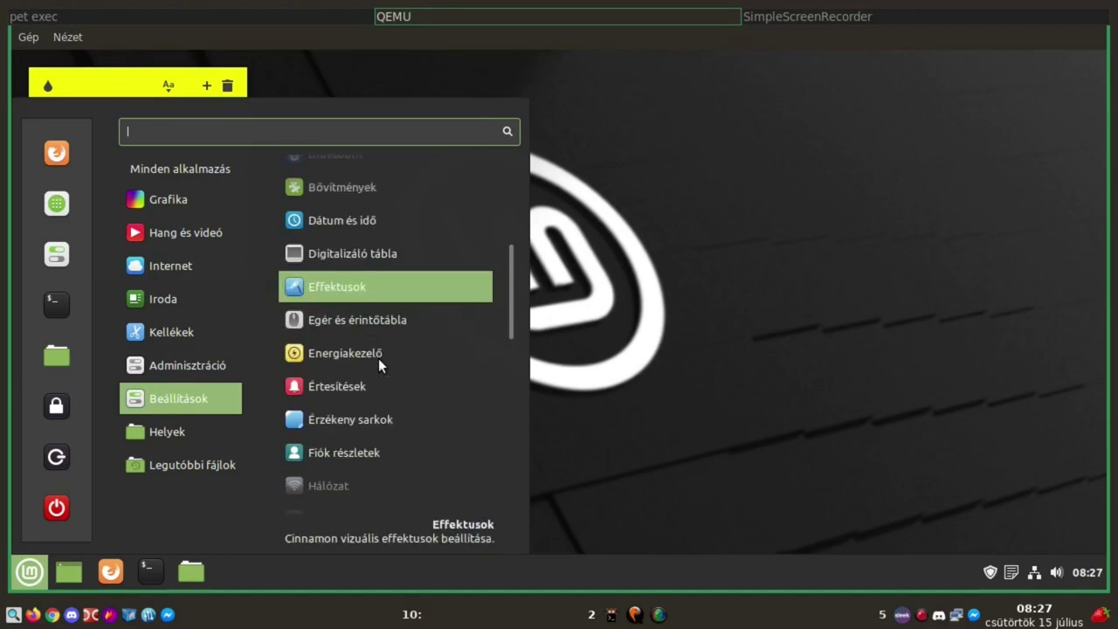
pyautogui.scroll(-1, 379, 358)
pyautogui.scroll(-1, 380, 365)
pyautogui.scroll(-2, 379, 365)
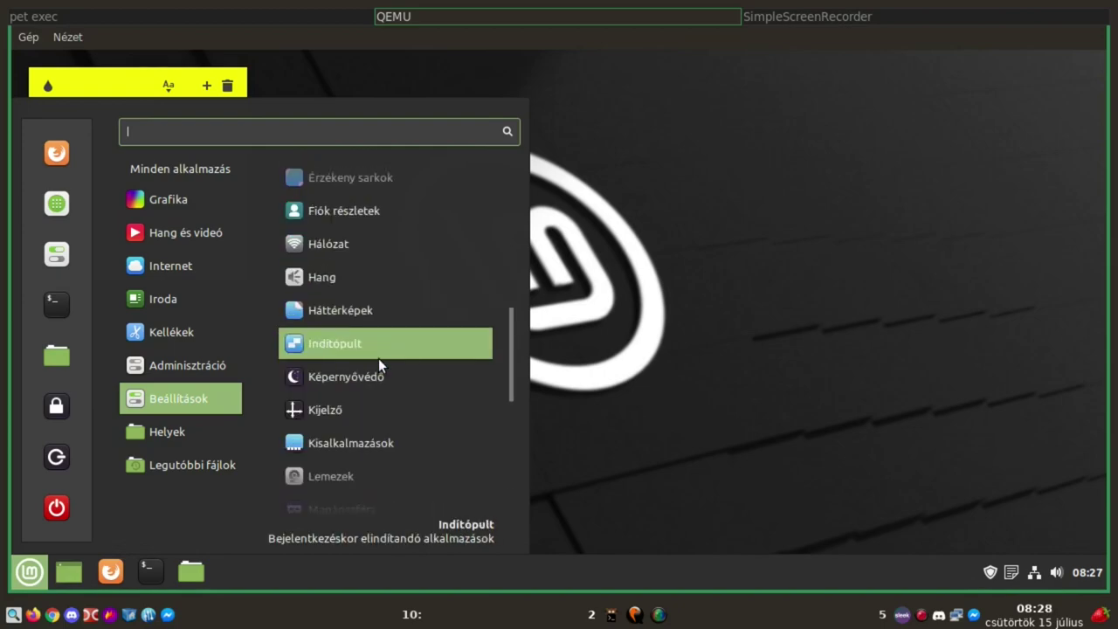
pyautogui.scroll(-2, 379, 360)
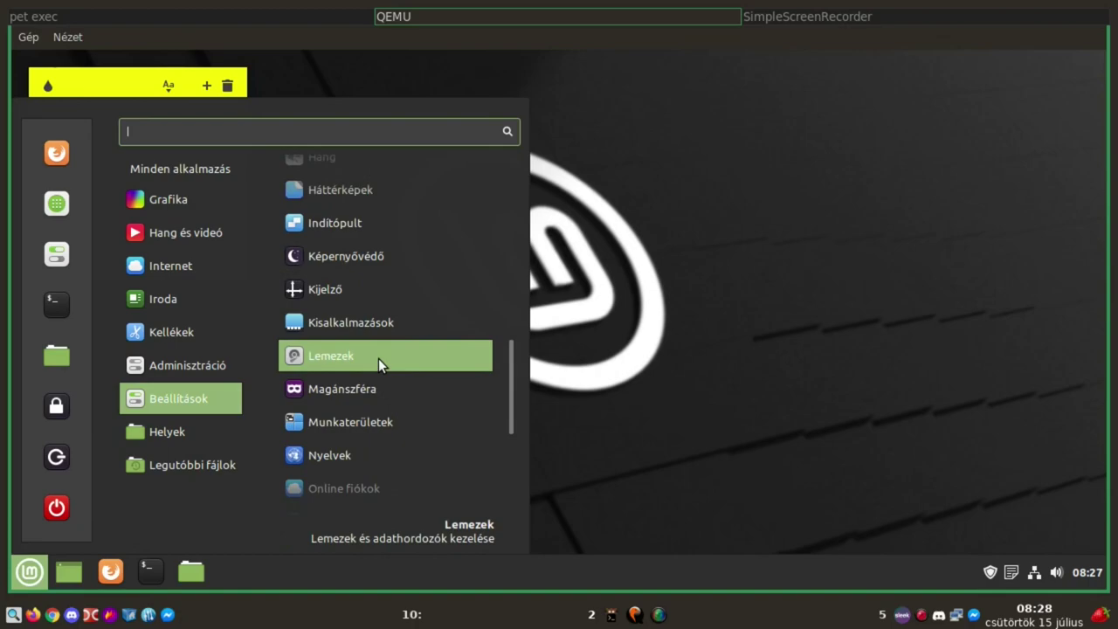
pyautogui.scroll(-1, 378, 358)
pyautogui.scroll(-2, 378, 358)
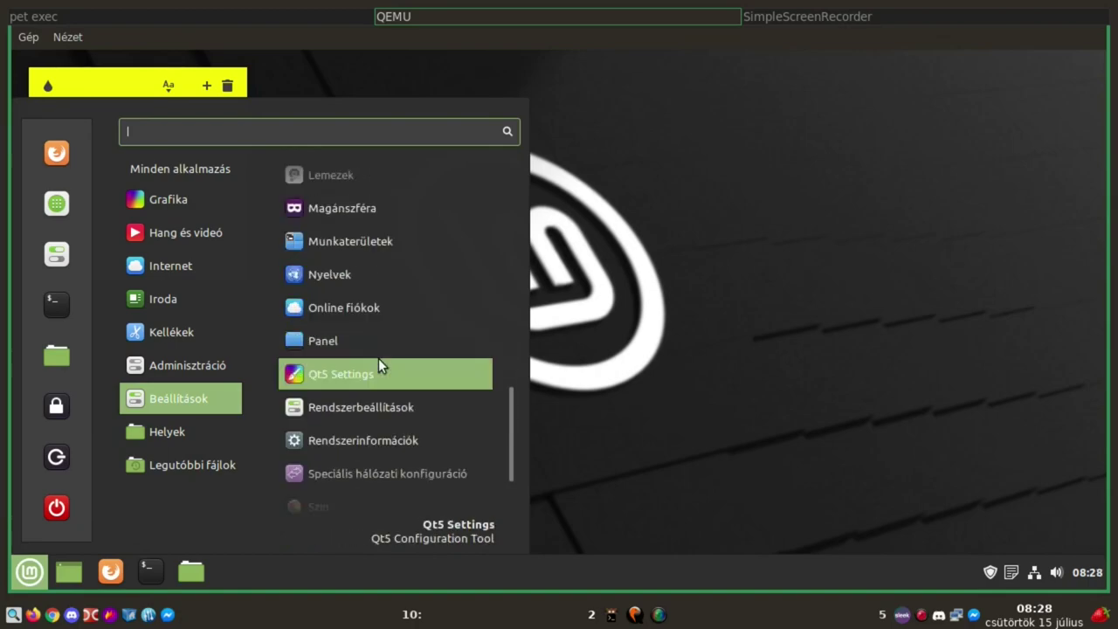
pyautogui.scroll(-1, 378, 358)
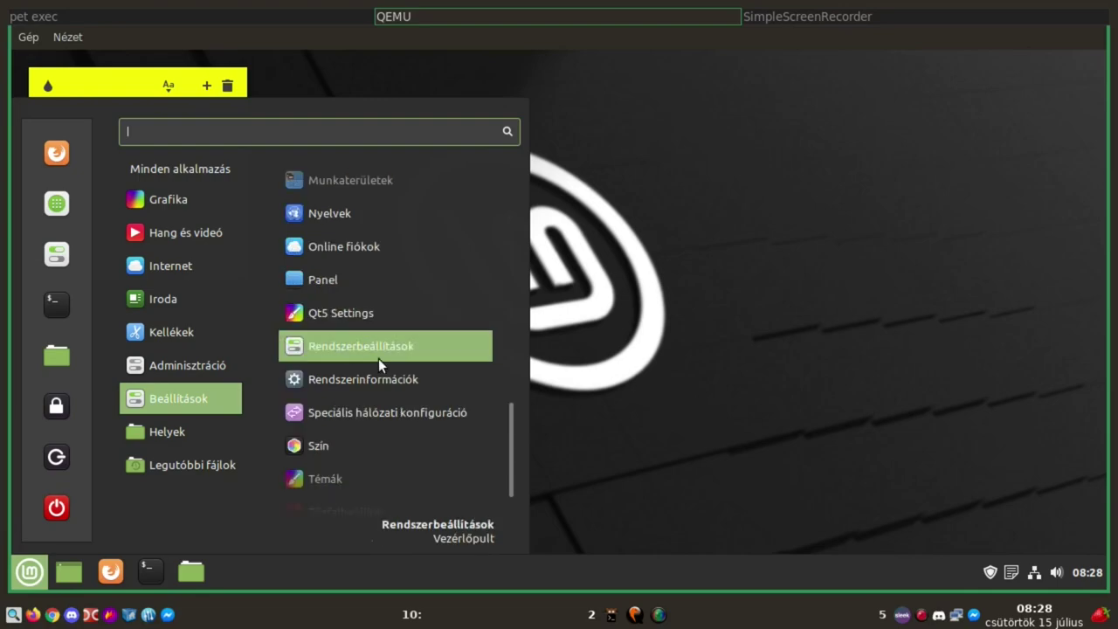
pyautogui.scroll(-1, 378, 365)
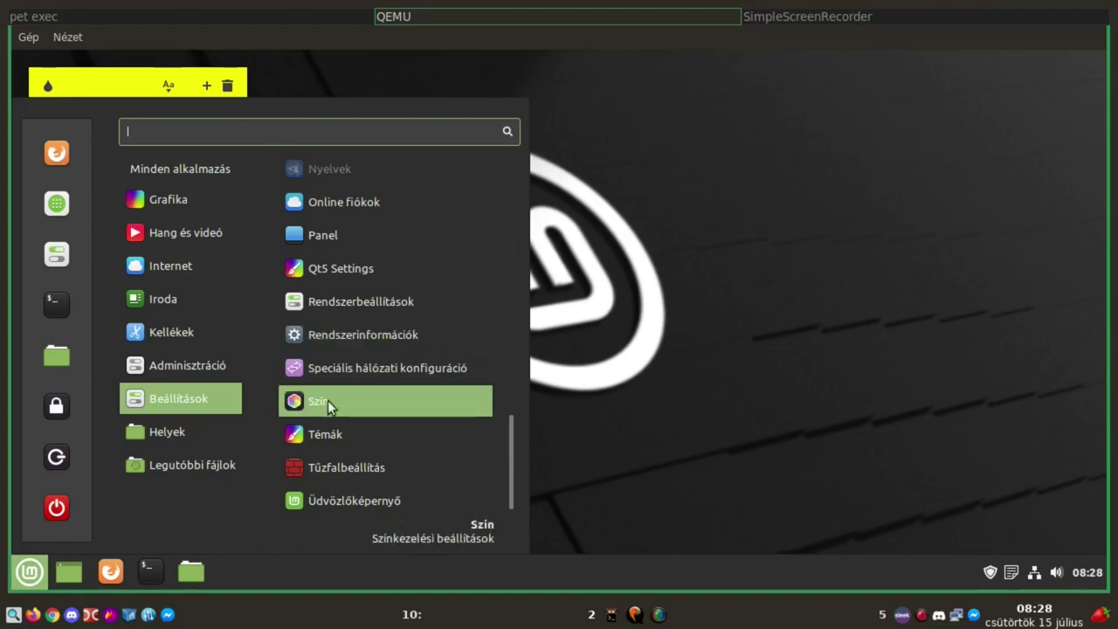
# Open the Képek pictures folder from the menu's Helyek category, then close its window
pyautogui.moveTo(170, 434)
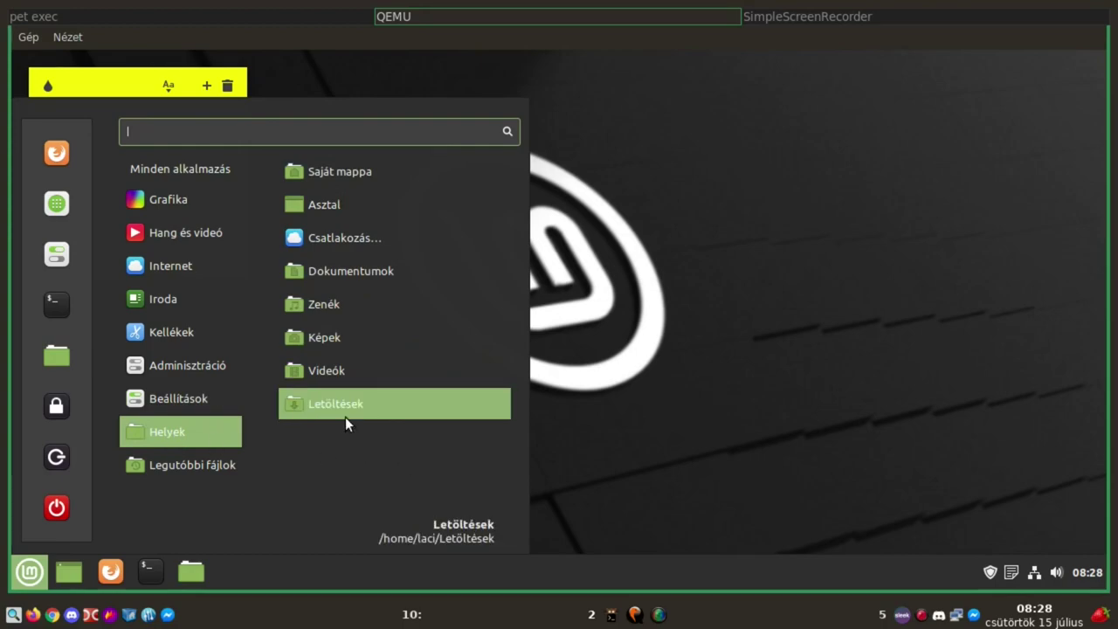
pyautogui.moveTo(175, 266)
pyautogui.click(330, 349)
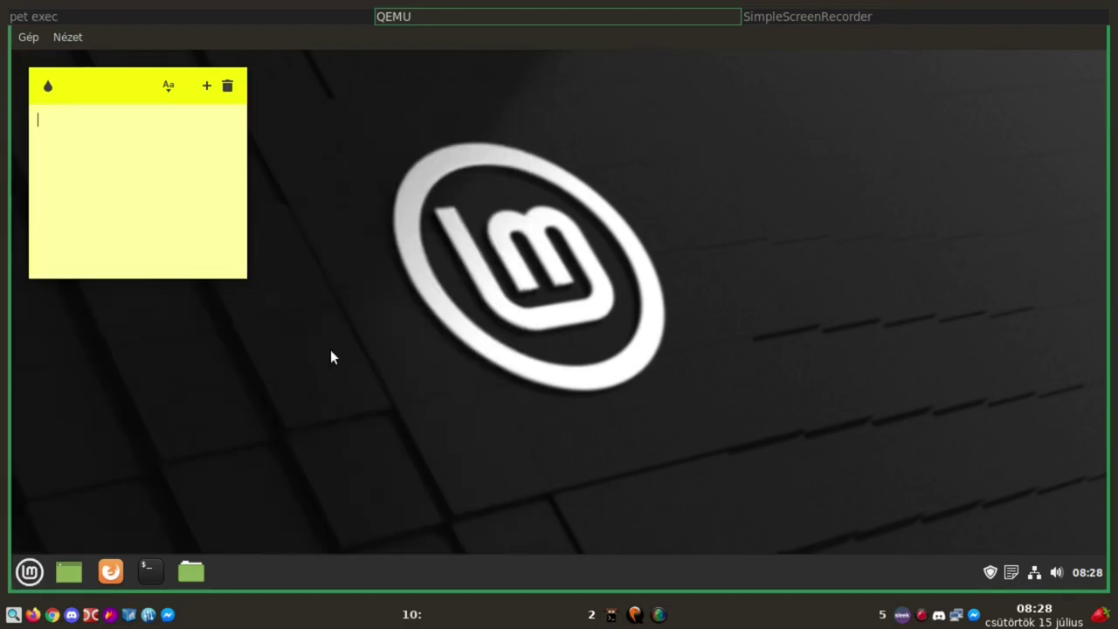
pyautogui.click(884, 65)
# Reopen the Mint menu, browse its categories including Legutóbbi fájlok, then dismiss it
pyautogui.click(30, 573)
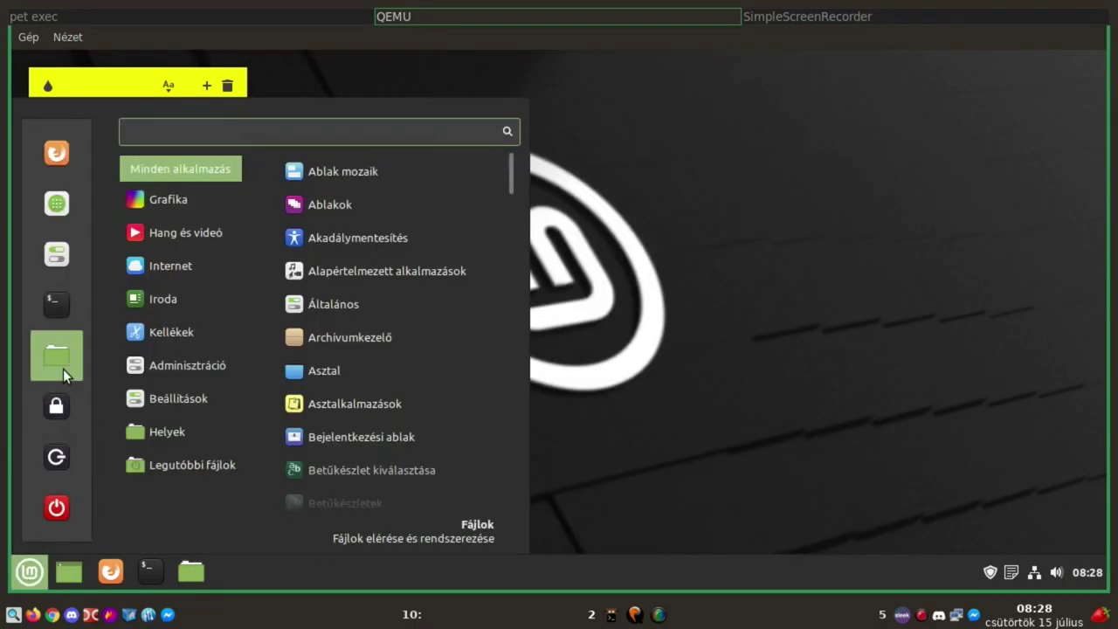
pyautogui.moveTo(187, 397)
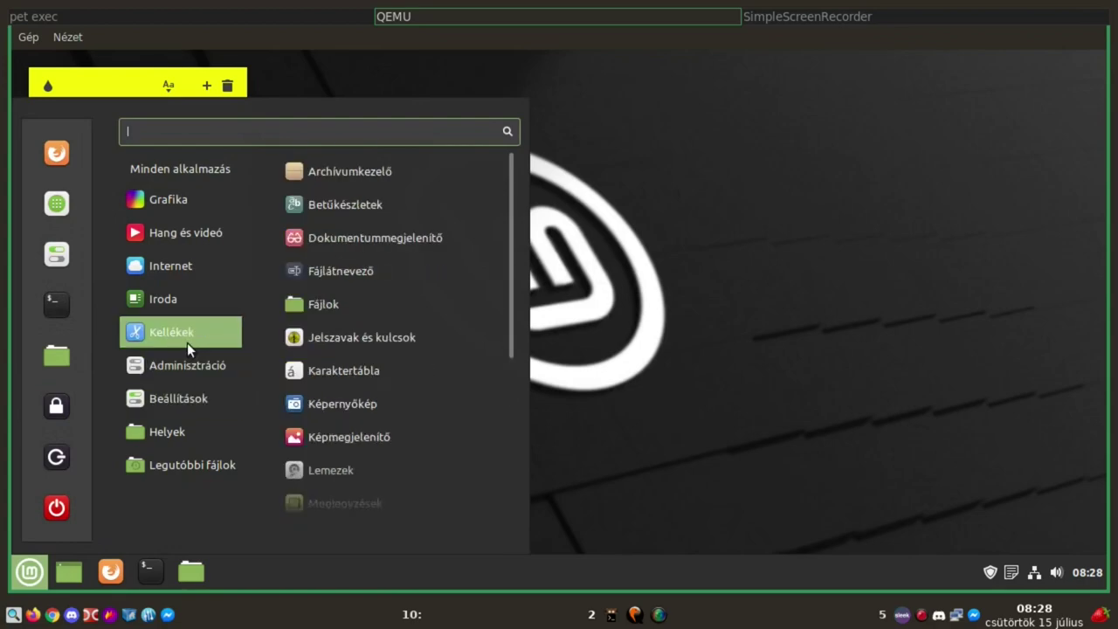
pyautogui.moveTo(188, 363)
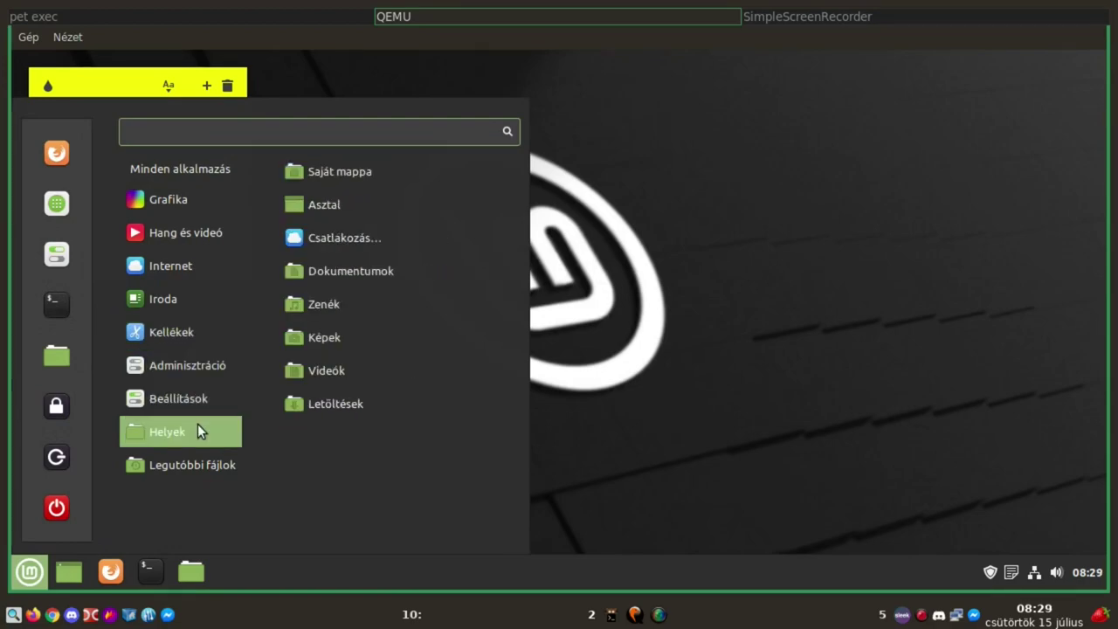
pyautogui.moveTo(195, 464)
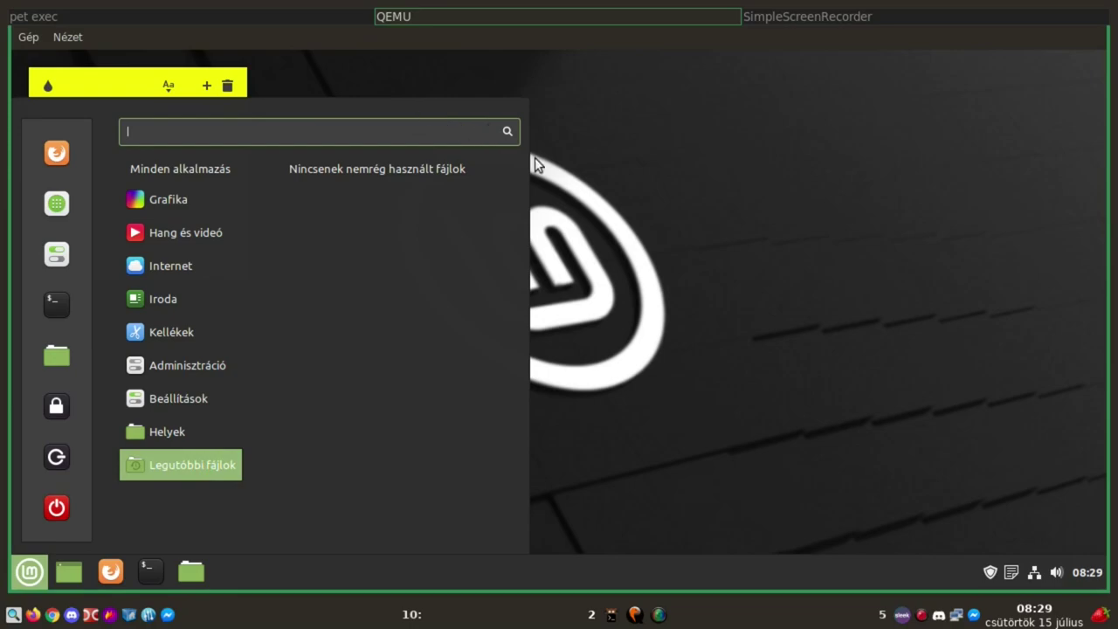
pyautogui.click(757, 242)
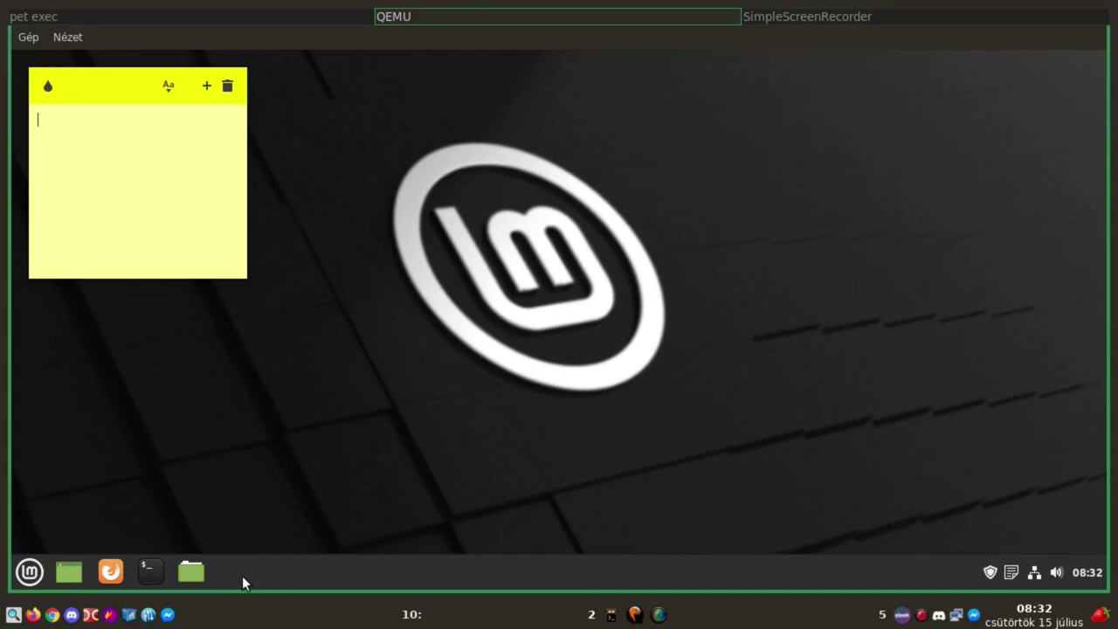
pyautogui.click(150, 571)
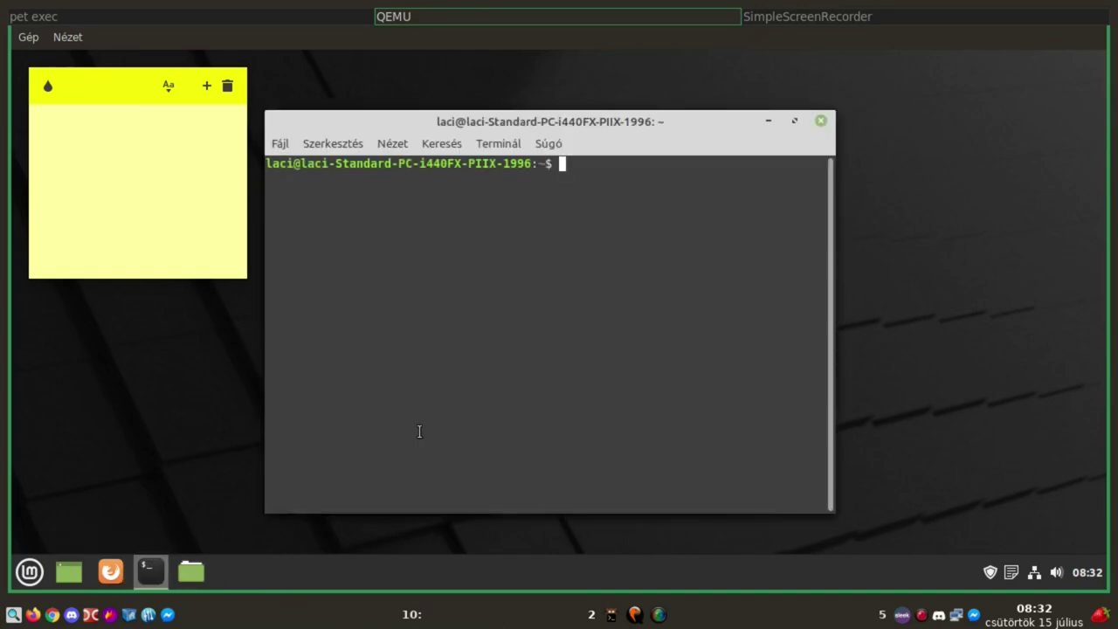
pyautogui.write('top')
pyautogui.press('Return')
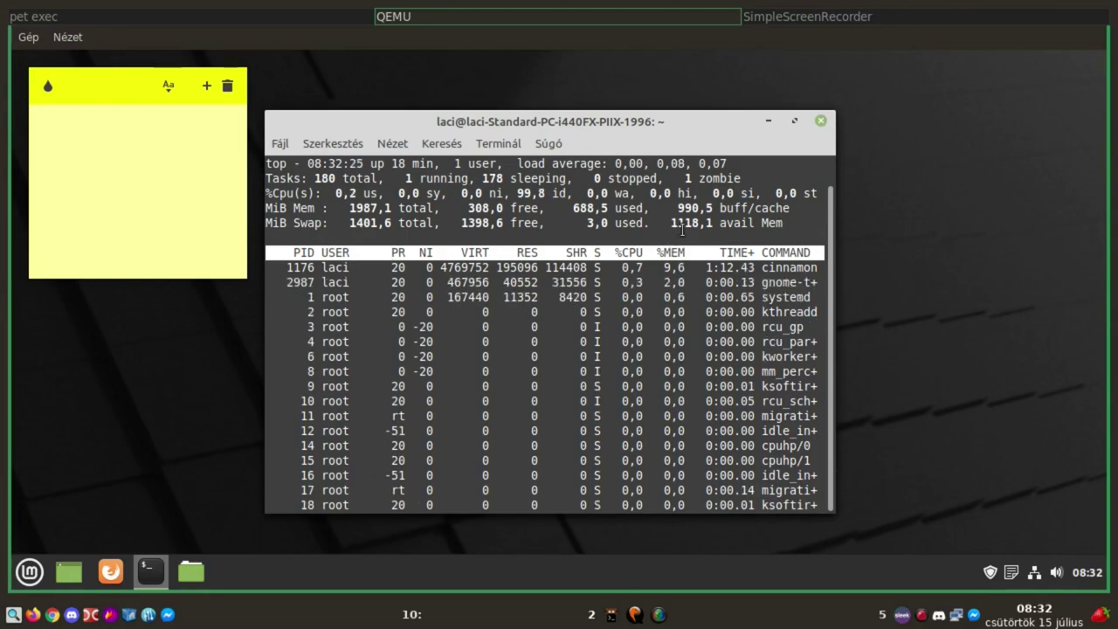
pyautogui.click(823, 121)
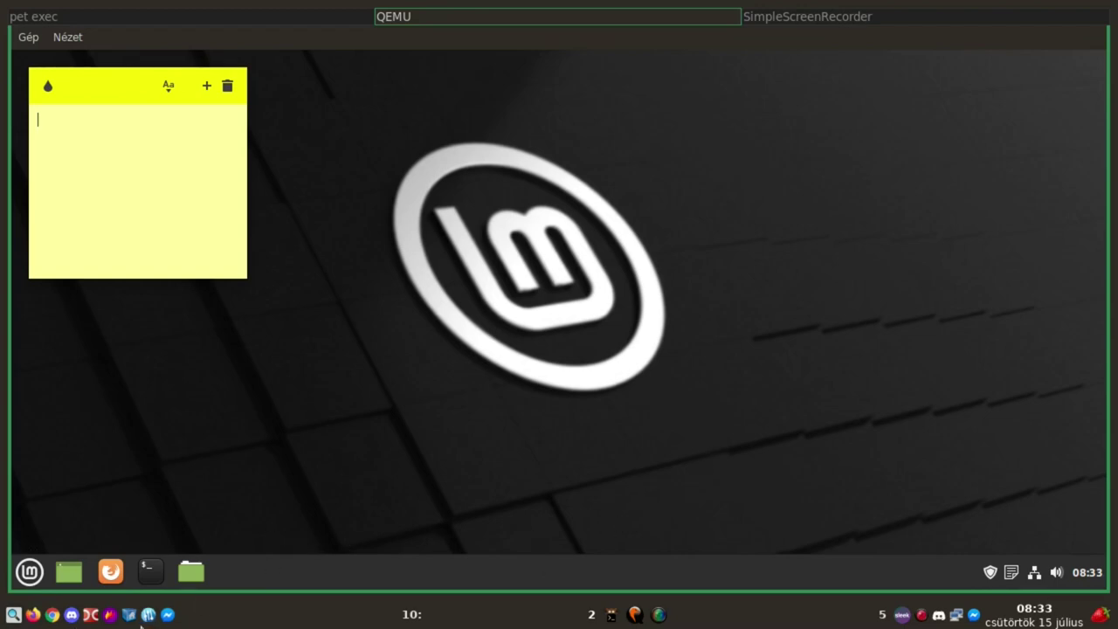
# Show the host's Qemu folder in SpaceFM, revealing testing-image.img's 10,8 G size in the Méret column
pyautogui.click(129, 615)
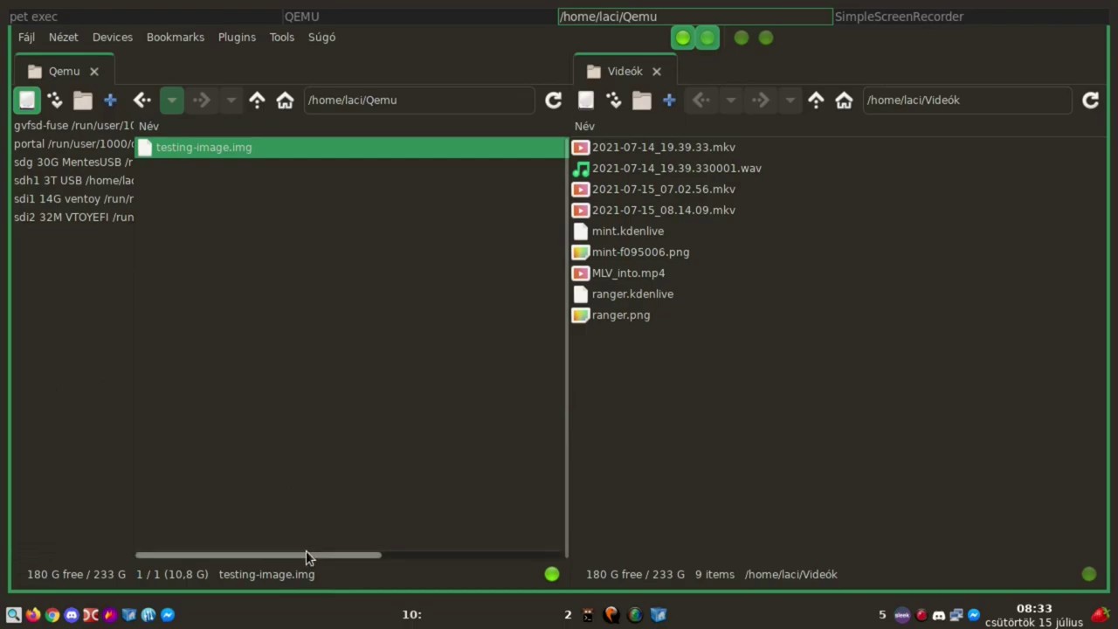
pyautogui.moveTo(306, 555); pyautogui.dragTo(634, 552)
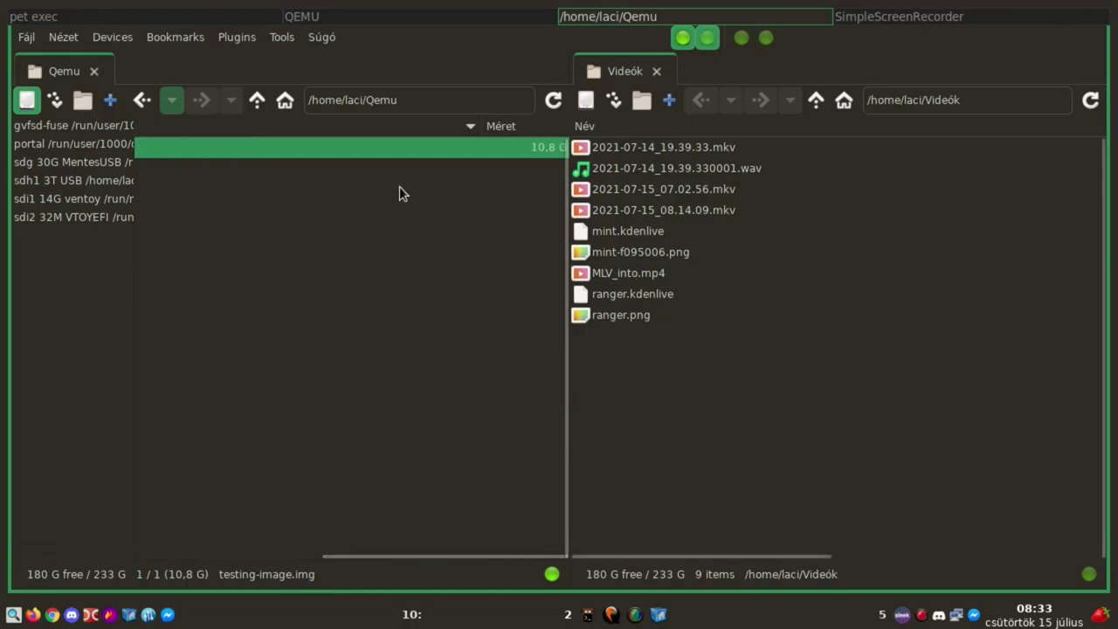